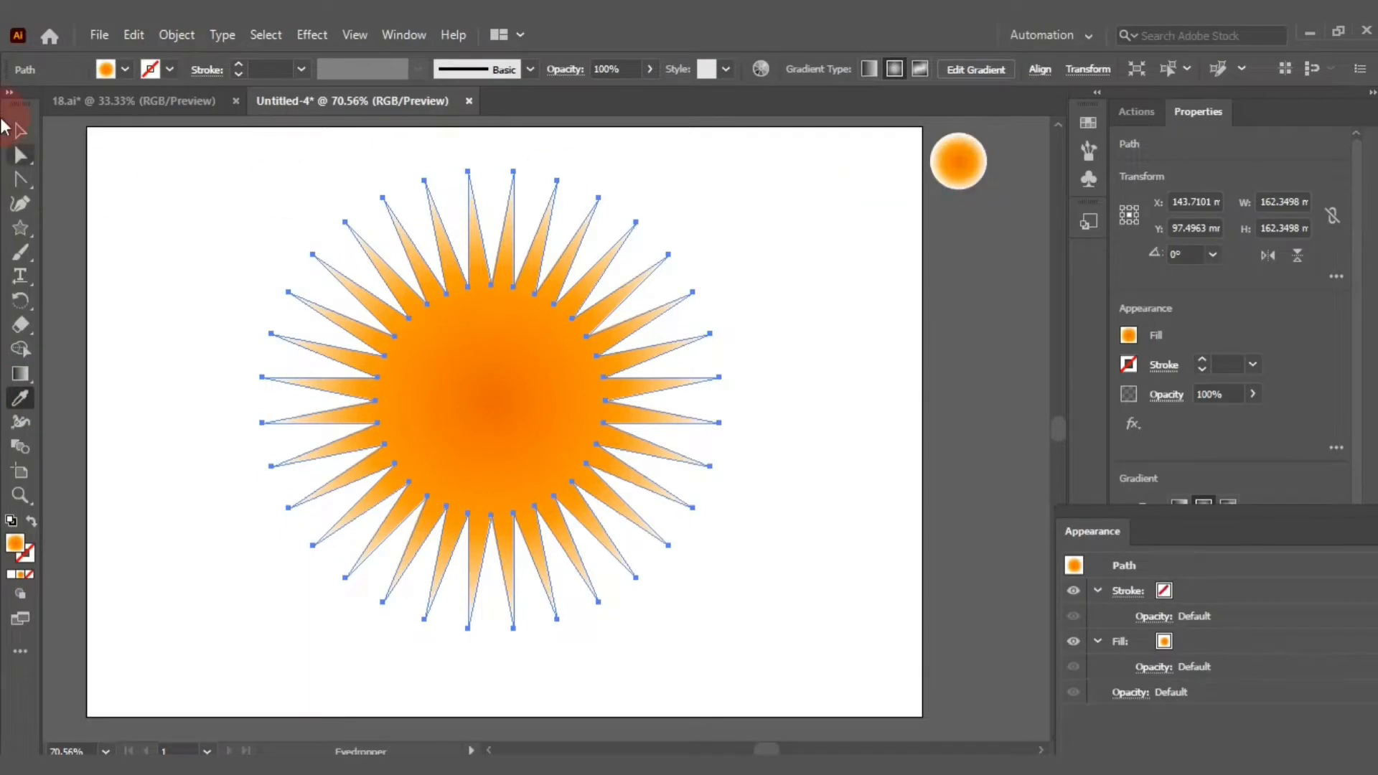
Round all the corners of the orange starburst's spikes with the live corner widgets.
left_click(22, 157)
left_click_drag(440, 203, 435, 215)
Duplicate the starburst in place and shrink the copy to a tiny star at the original's lower-left corner.
left_click(22, 127)
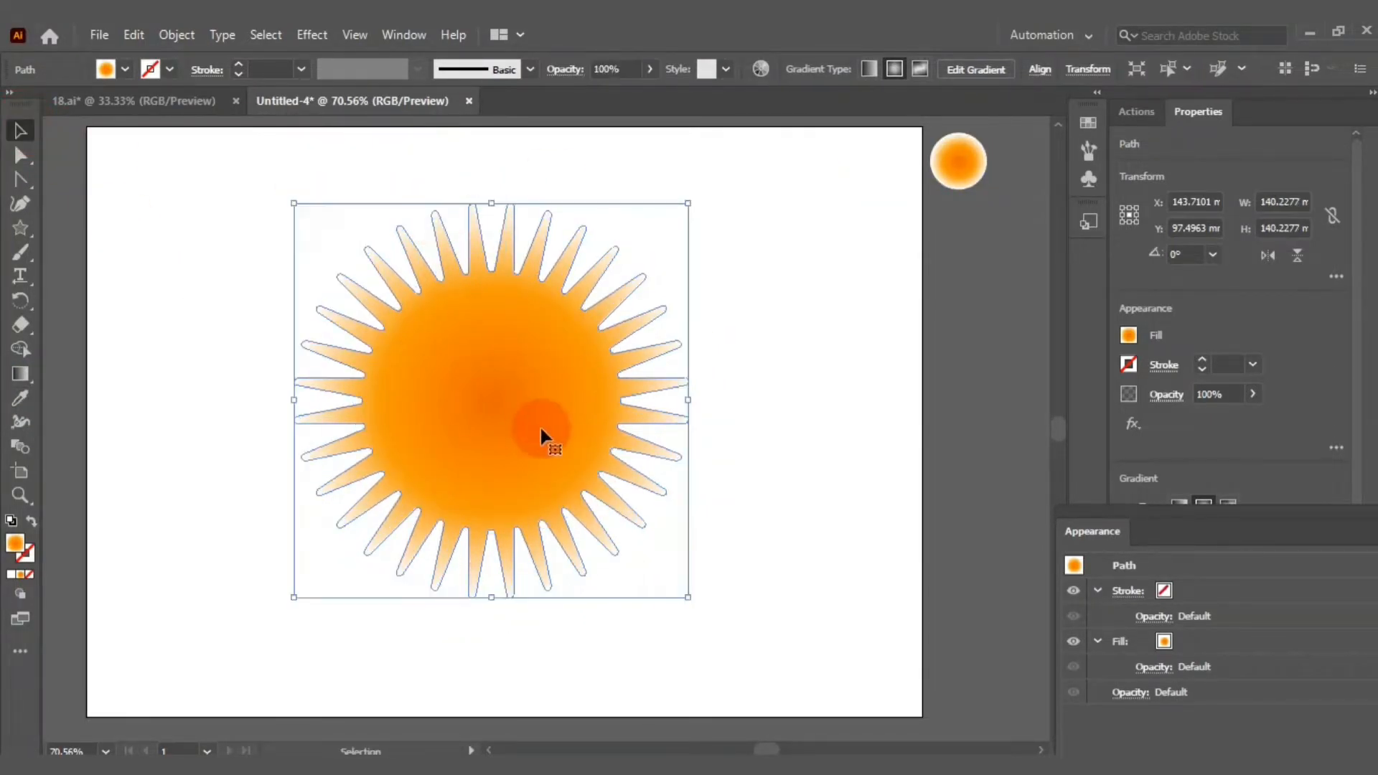
key("ctrl")
left_click_drag(695, 215, 301, 587)
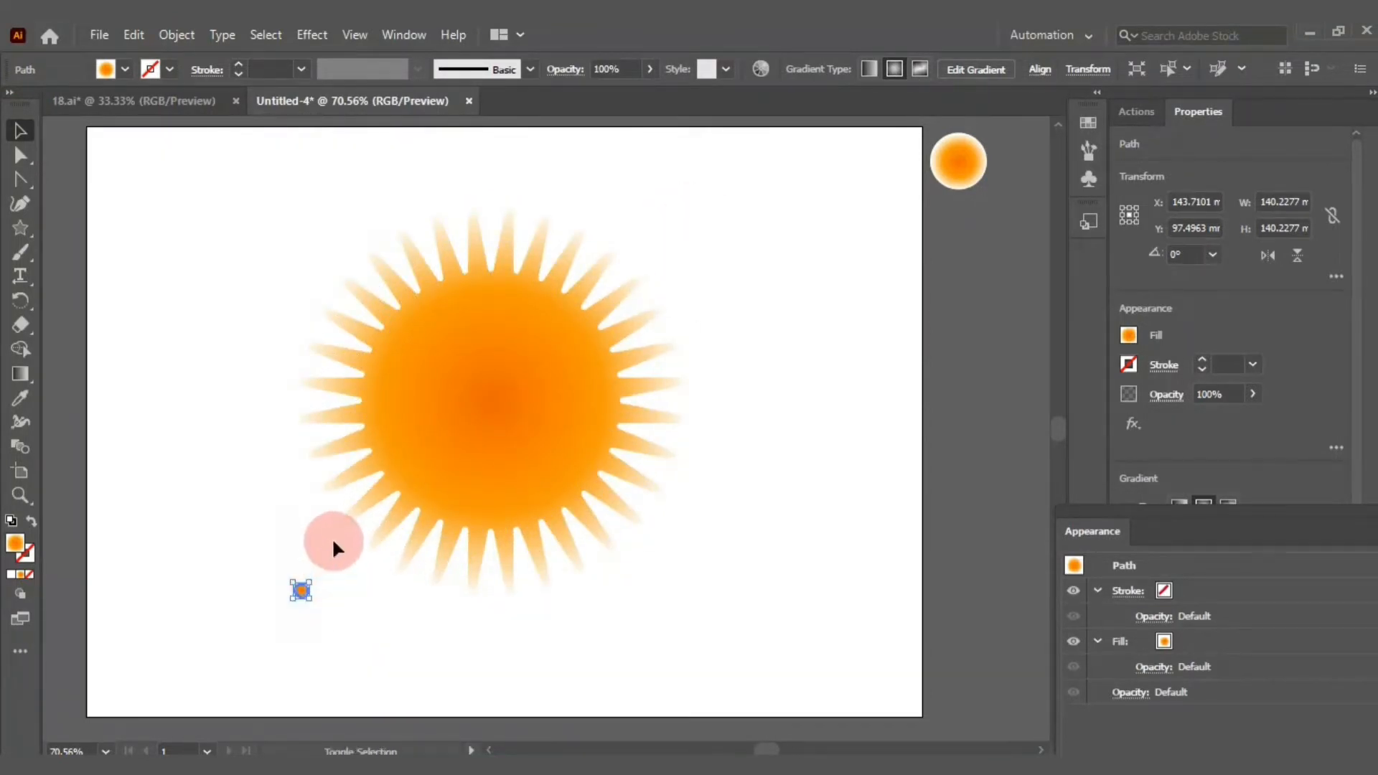
left_click(748, 236)
Align the tiny star and the large starburst on their horizontal and vertical centers, and move the pair to the middle of the artboard.
left_click_drag(795, 176, 185, 655)
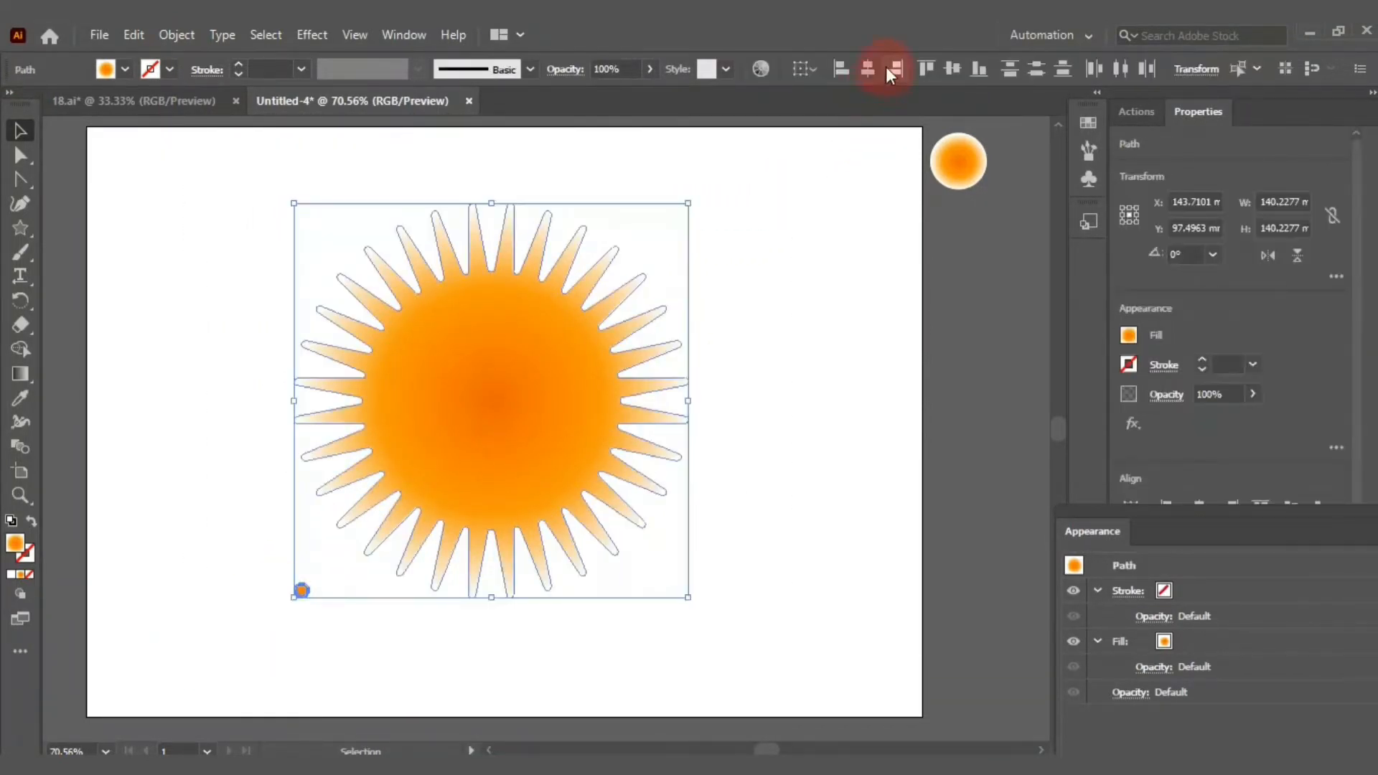
left_click(396, 35)
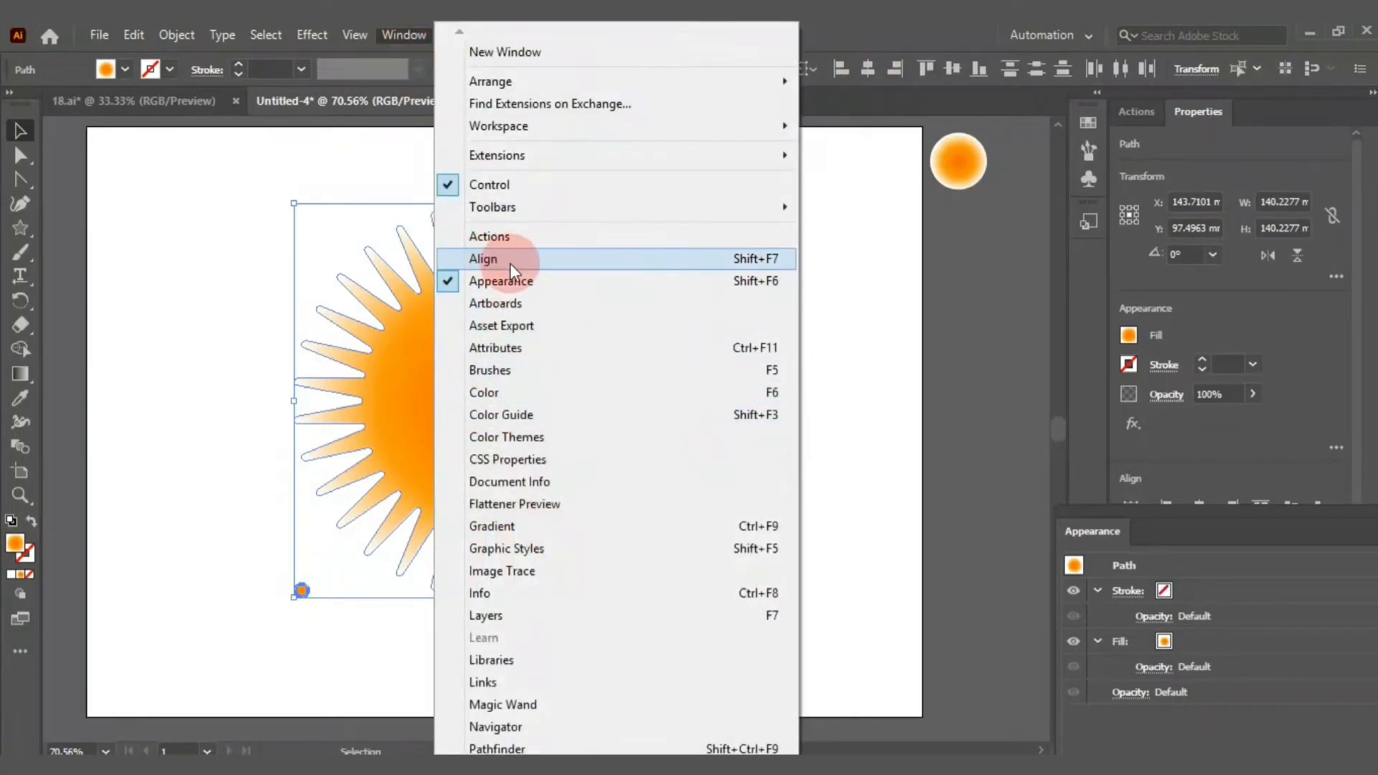
left_click(510, 263)
left_click(1111, 182)
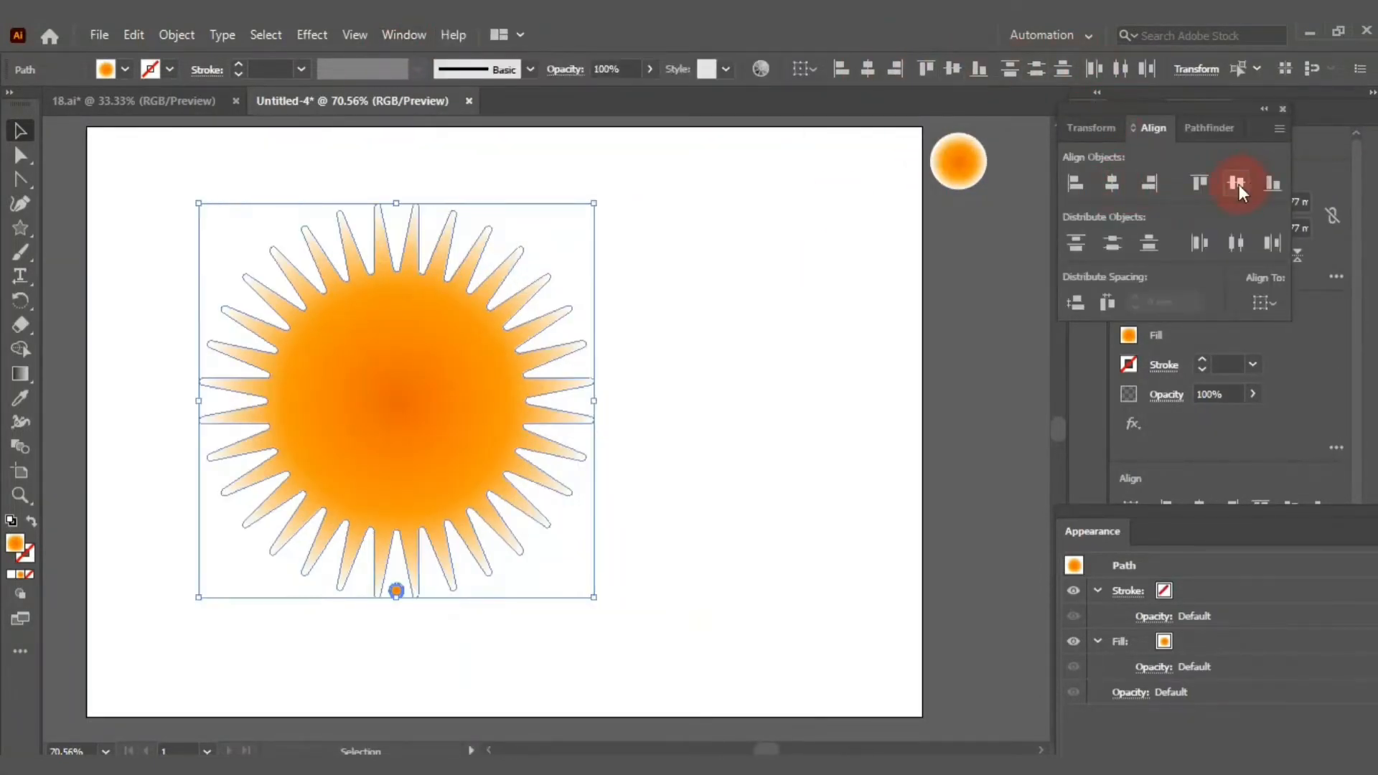
left_click(1236, 182)
left_click_drag(487, 439, 595, 365)
left_click(770, 251)
Select both starbursts and set the blend spacing to Specified Steps with 100 steps.
left_click_drag(800, 221, 237, 581)
left_click(165, 41)
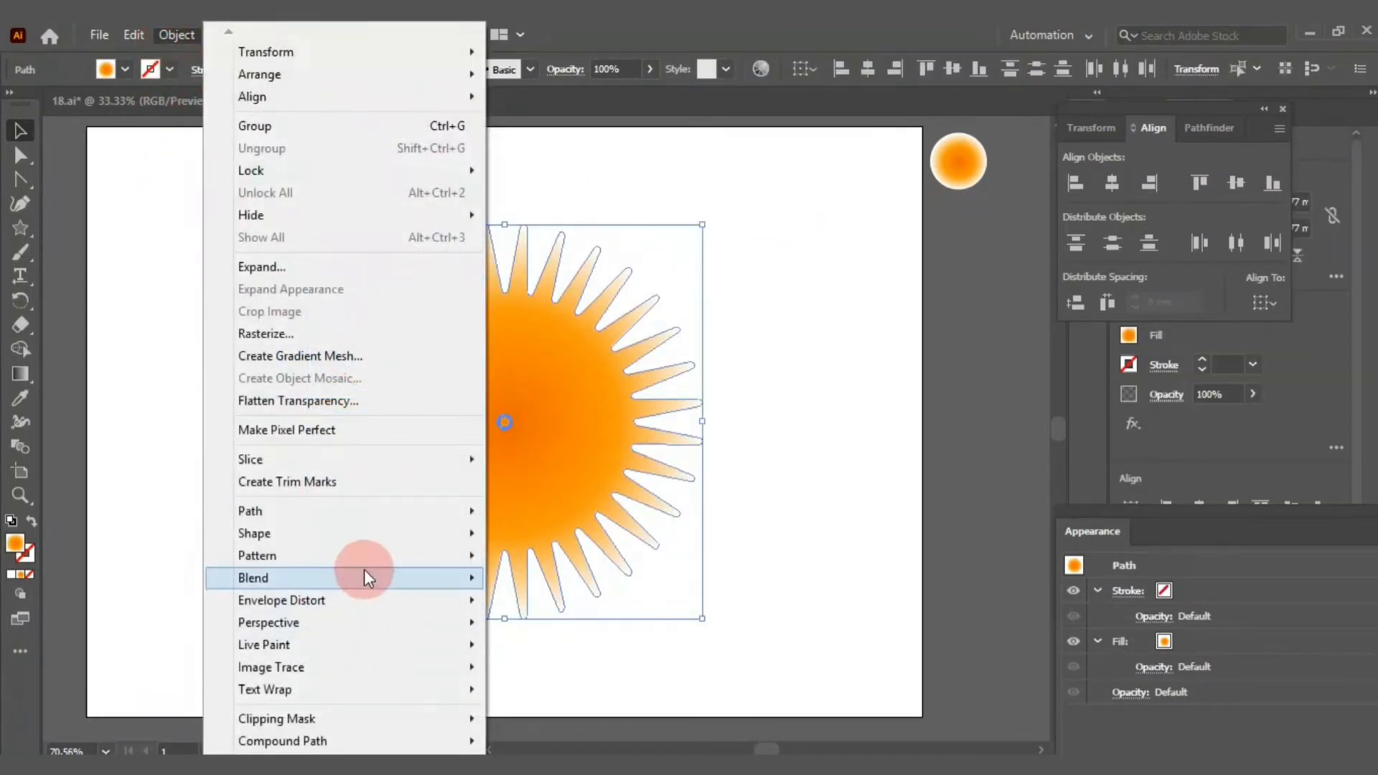
mouse_move(363, 570)
left_click(600, 632)
left_click(245, 182)
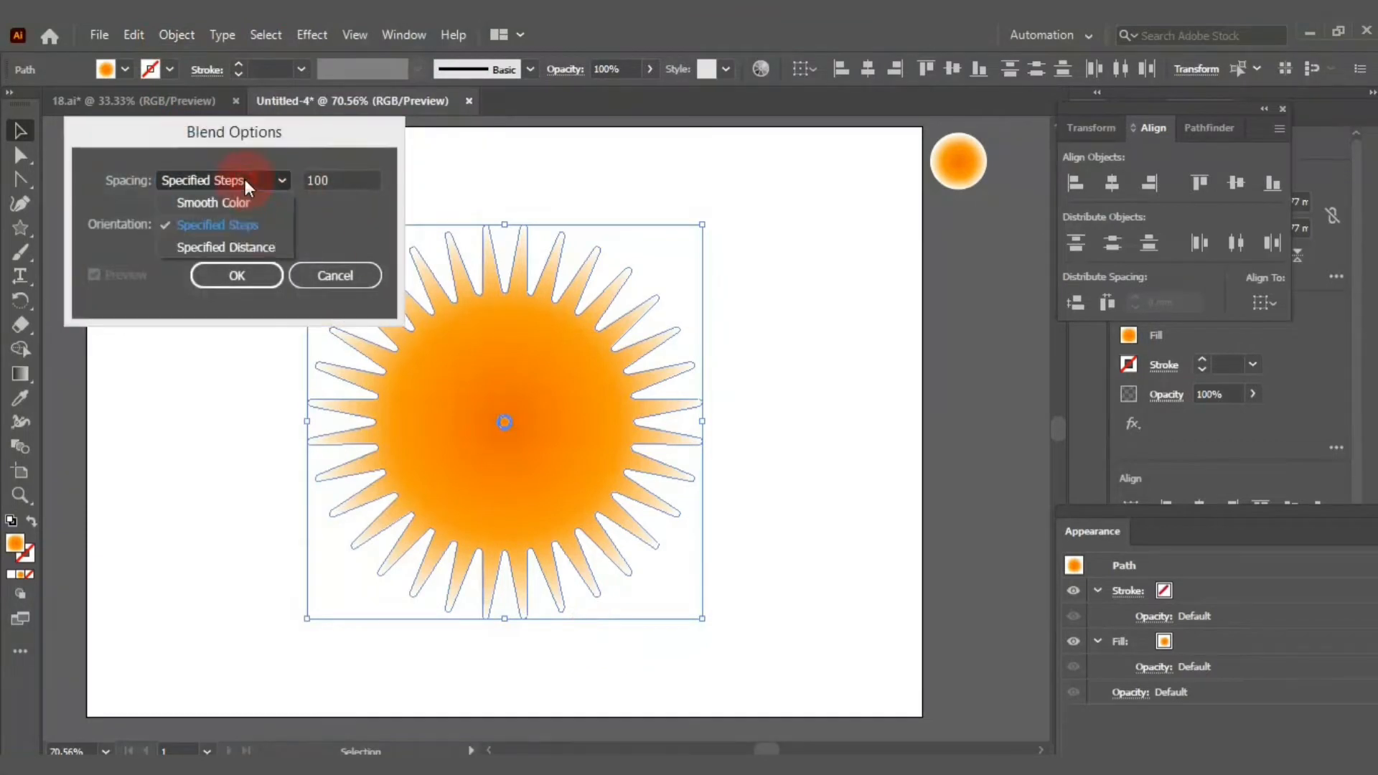
left_click(274, 227)
left_click(349, 182)
left_click(257, 275)
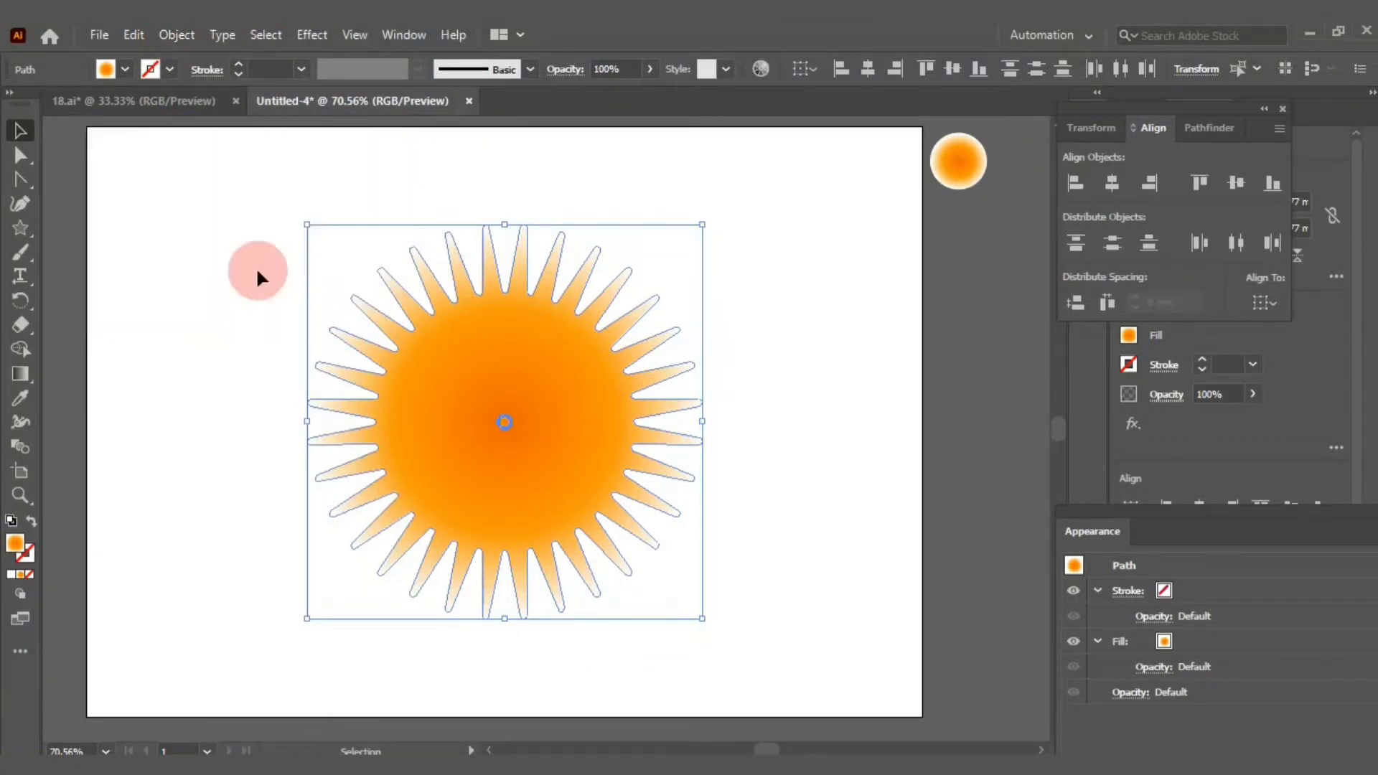
Make a blend from the two selected starbursts.
left_click(172, 33)
mouse_move(402, 578)
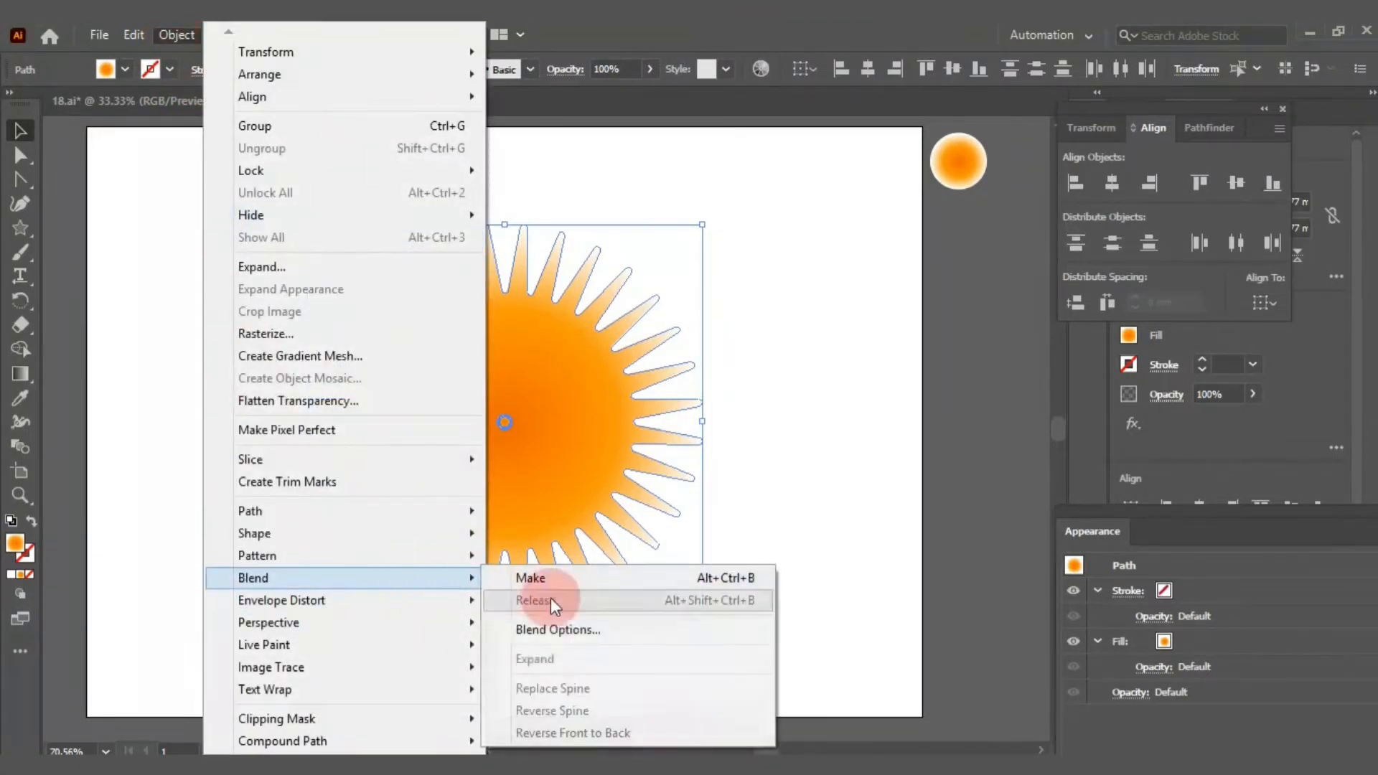
left_click(602, 568)
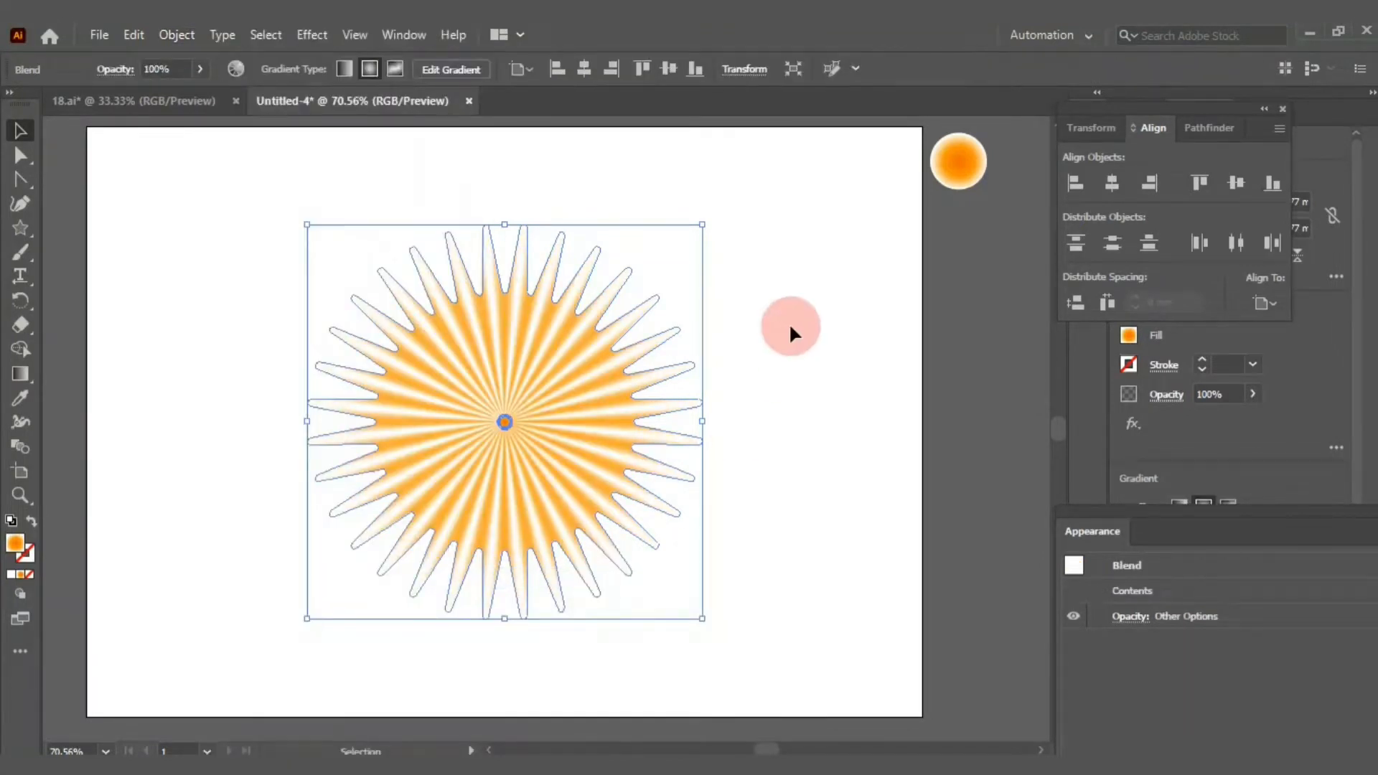
Apply a Pucker & Bloat effect of -21% to the blend.
left_click(300, 33)
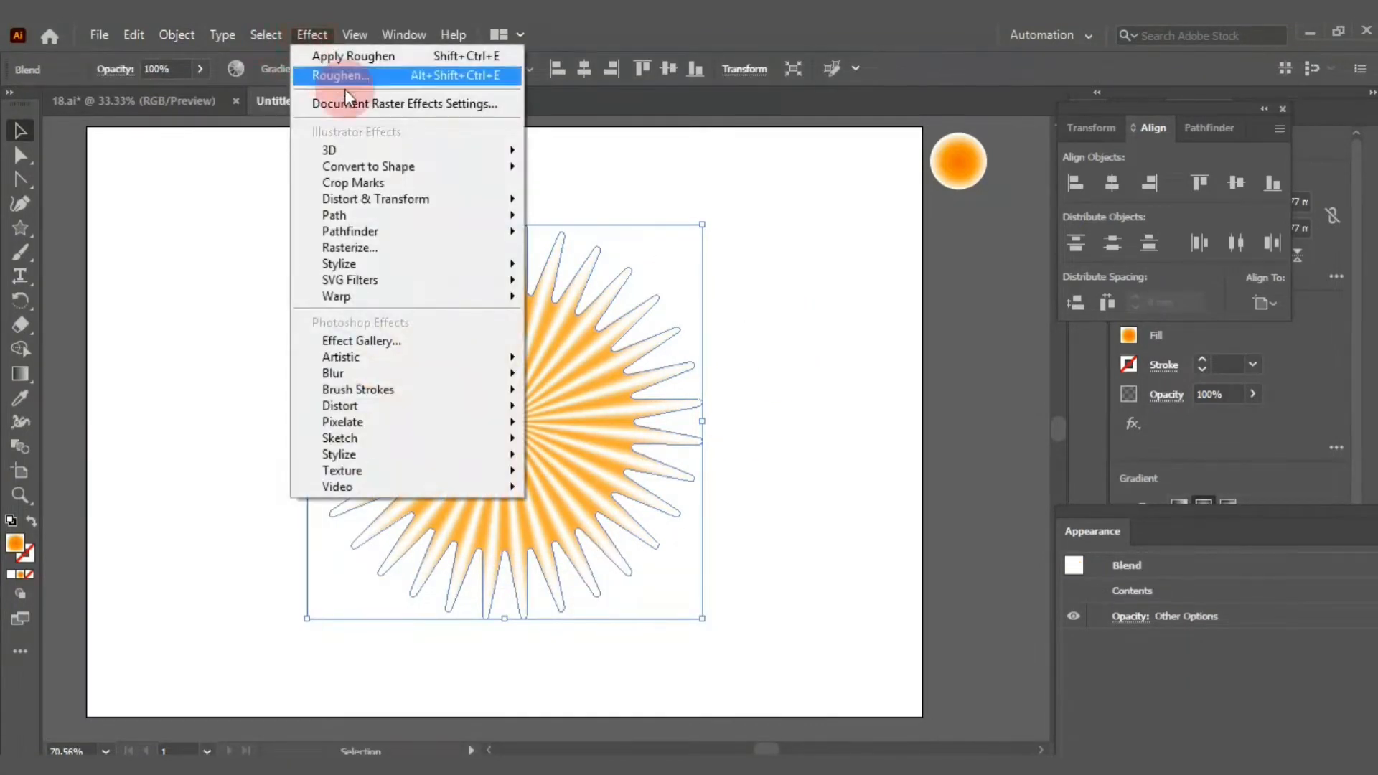
left_click(453, 203)
left_click(654, 224)
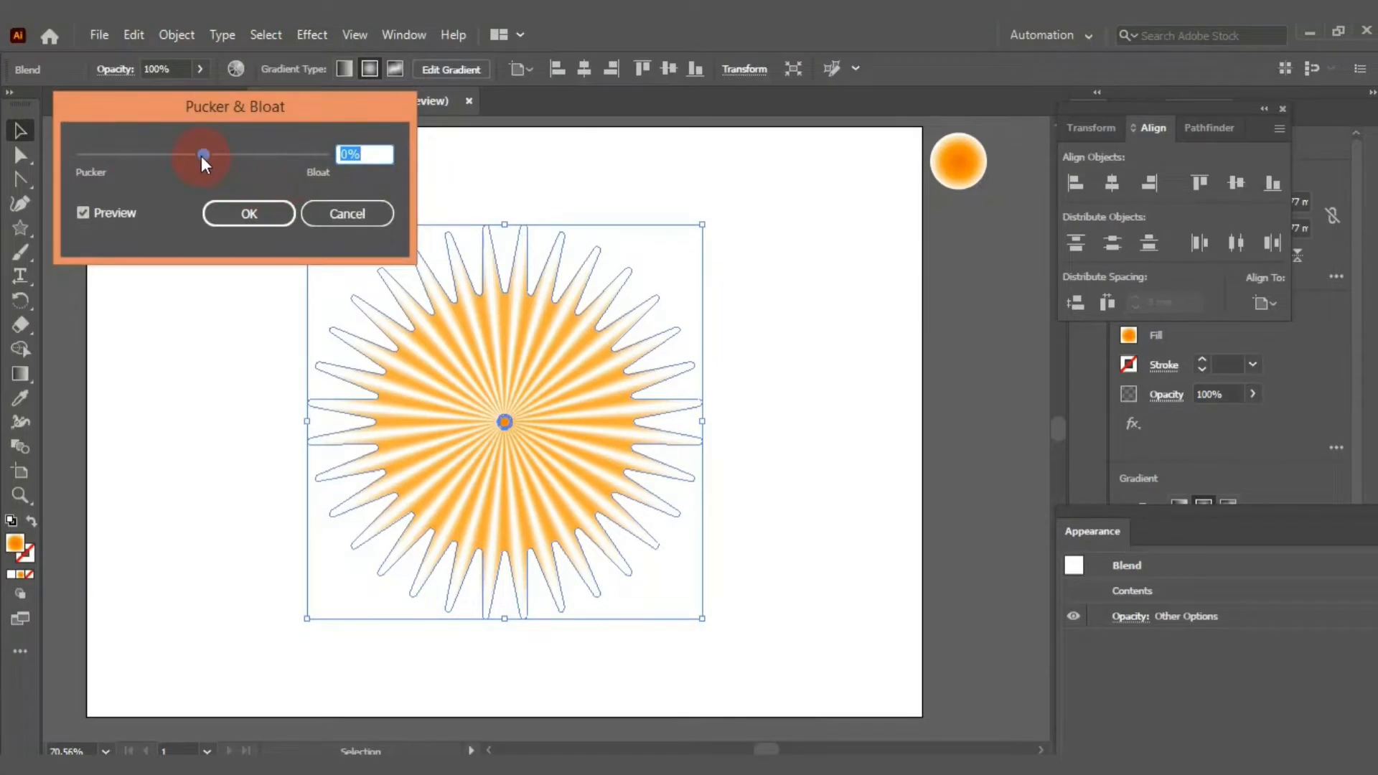
mouse_move(201, 157)
left_mouse_down()
mouse_move(180, 153)
mouse_move(191, 155)
left_mouse_up()
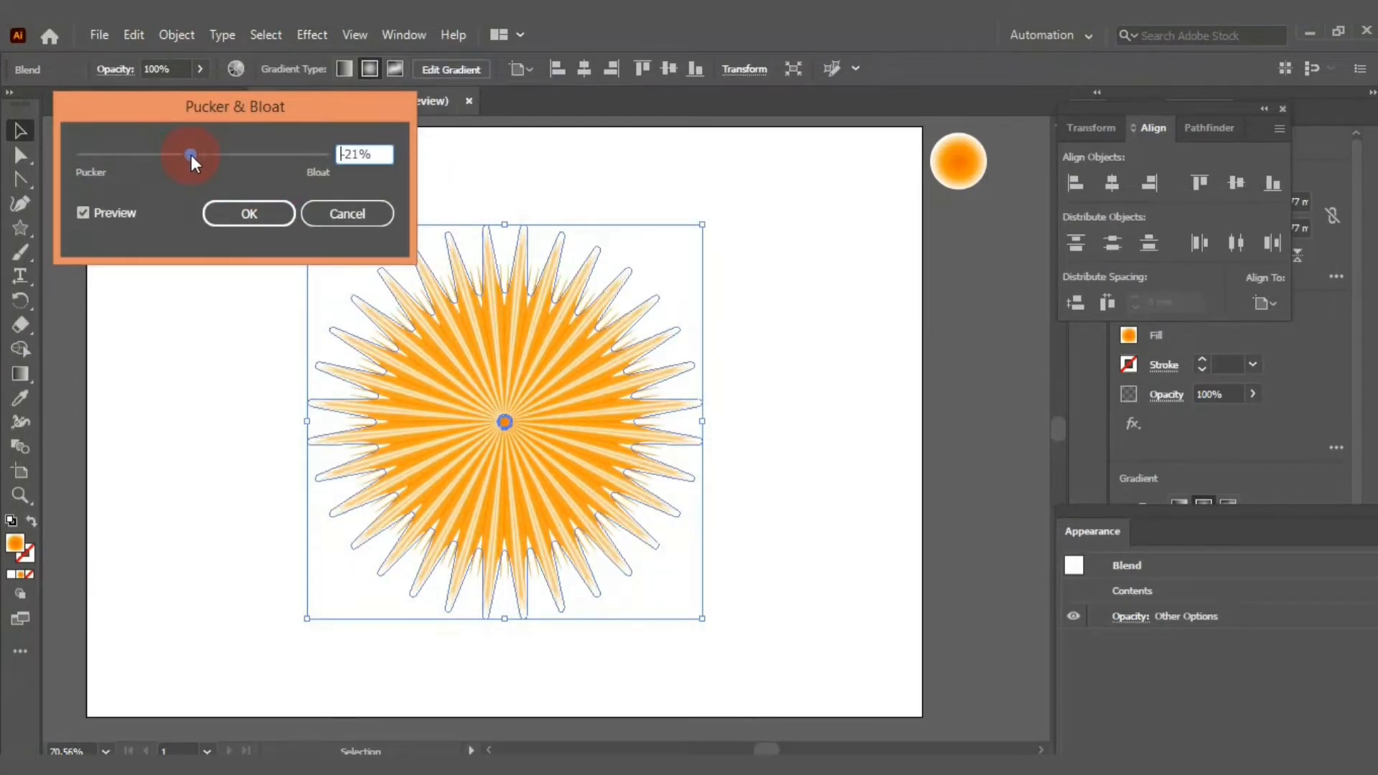
left_click(263, 219)
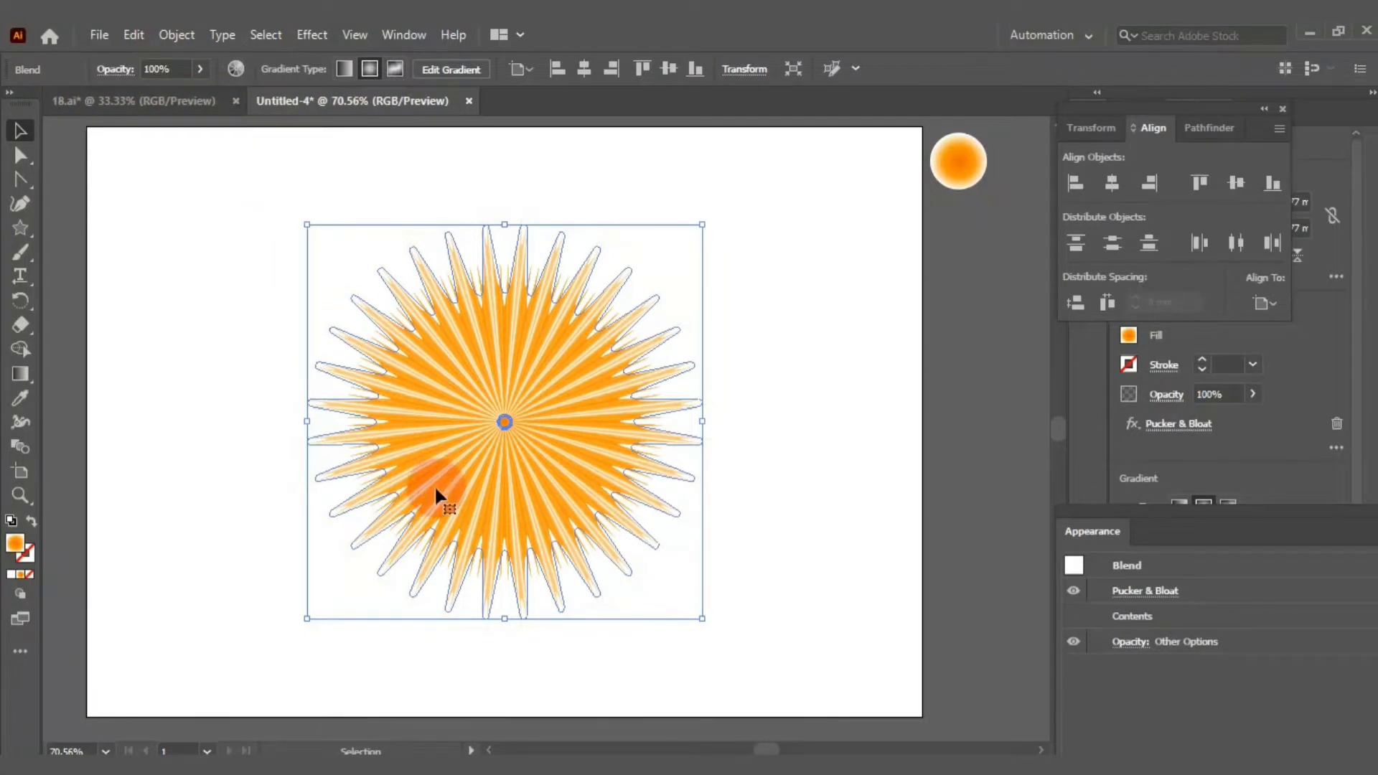
Apply a Roughen effect to the blend with 9% relative size, detail 0 and smooth points.
left_click(312, 35)
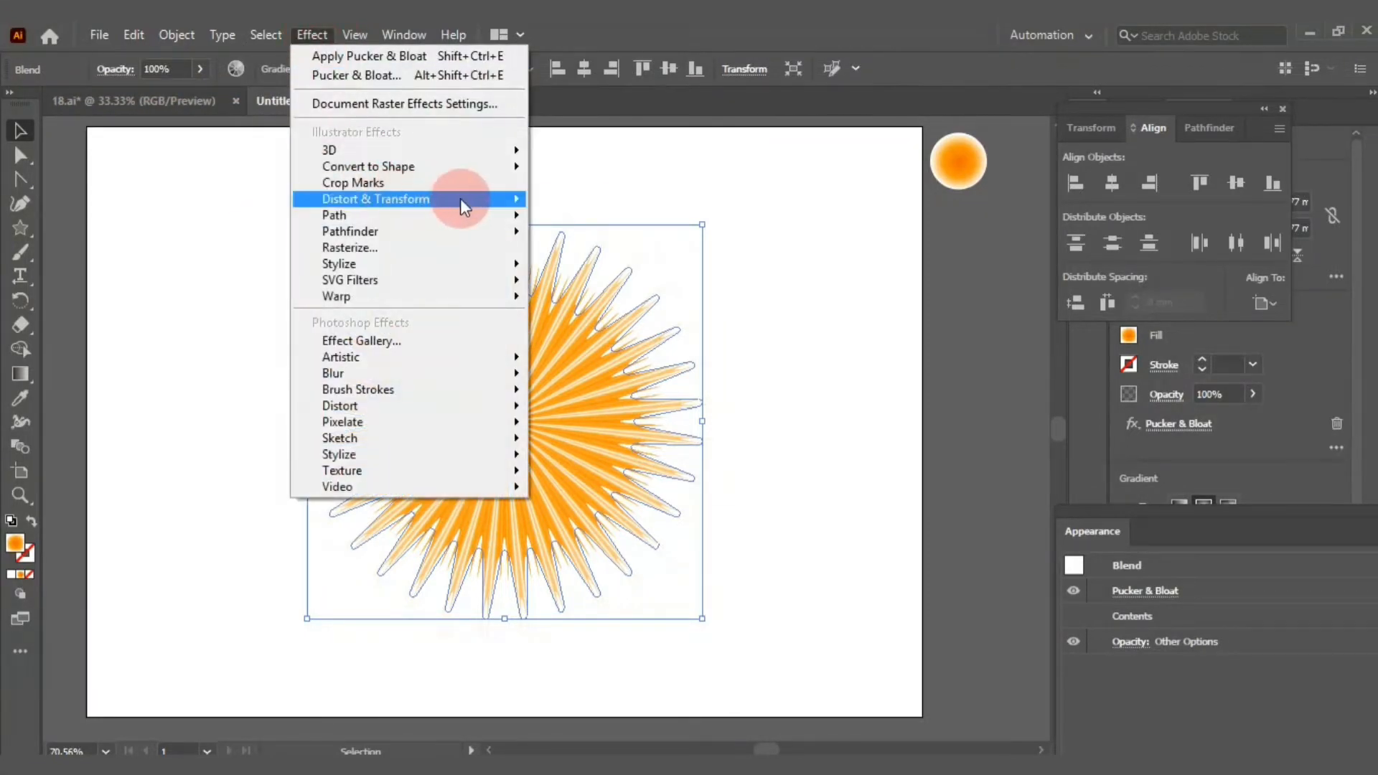
mouse_move(467, 199)
left_click(636, 248)
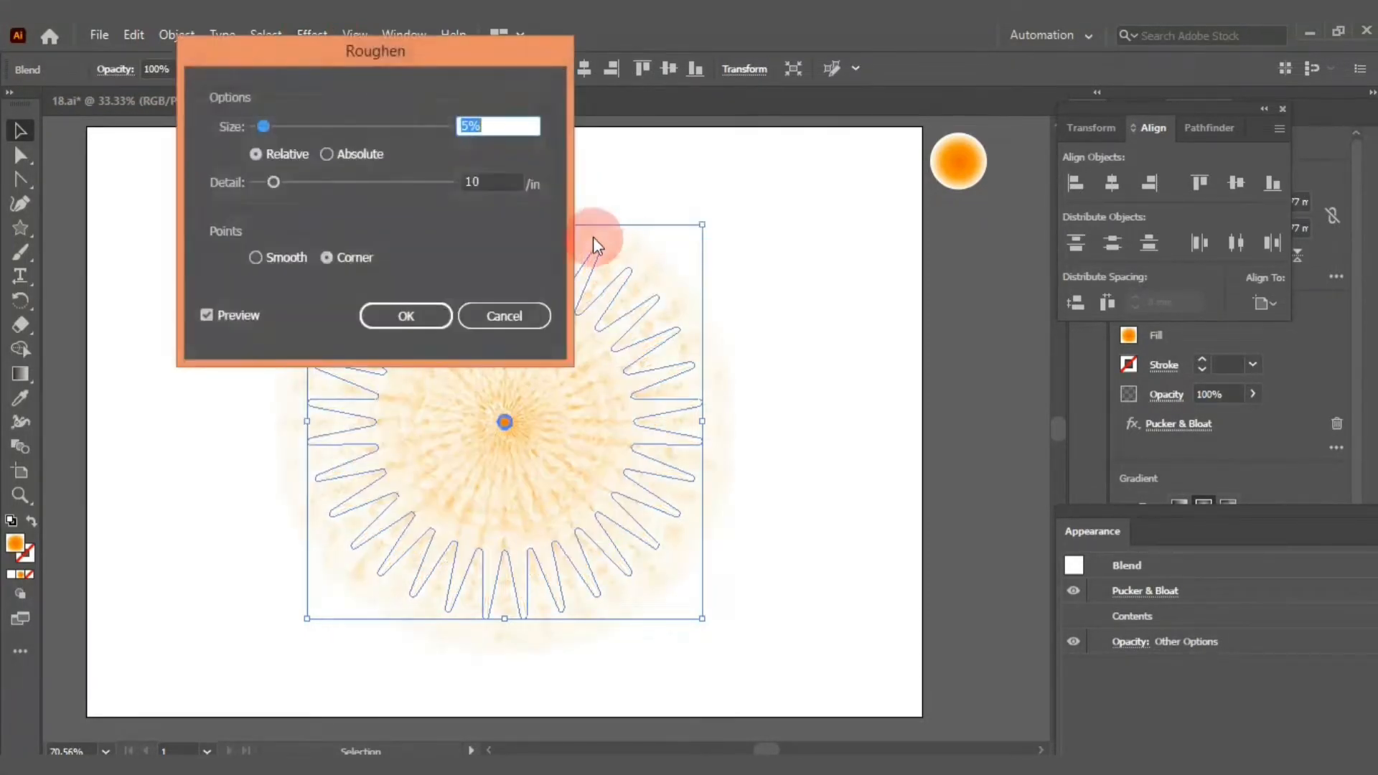
left_click_drag(345, 53, 832, 220)
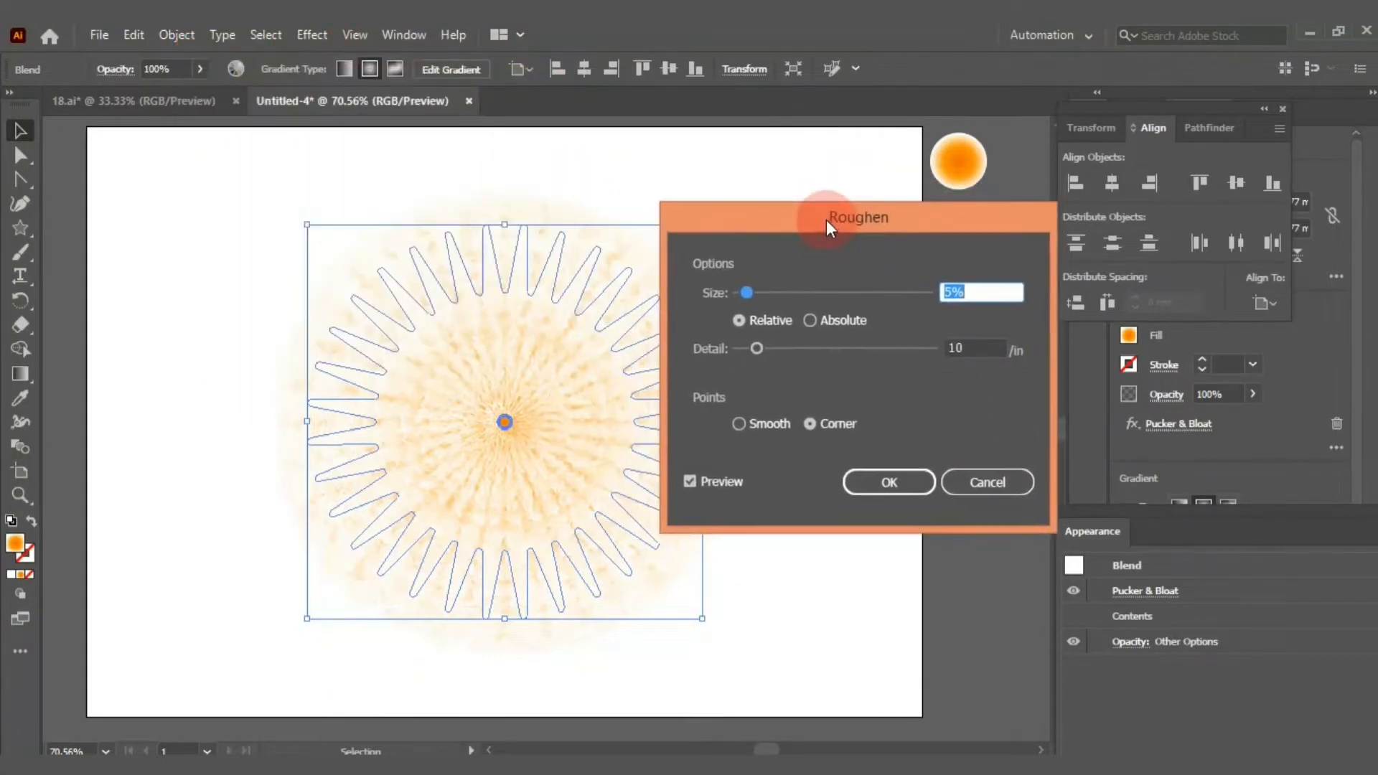
left_click(746, 425)
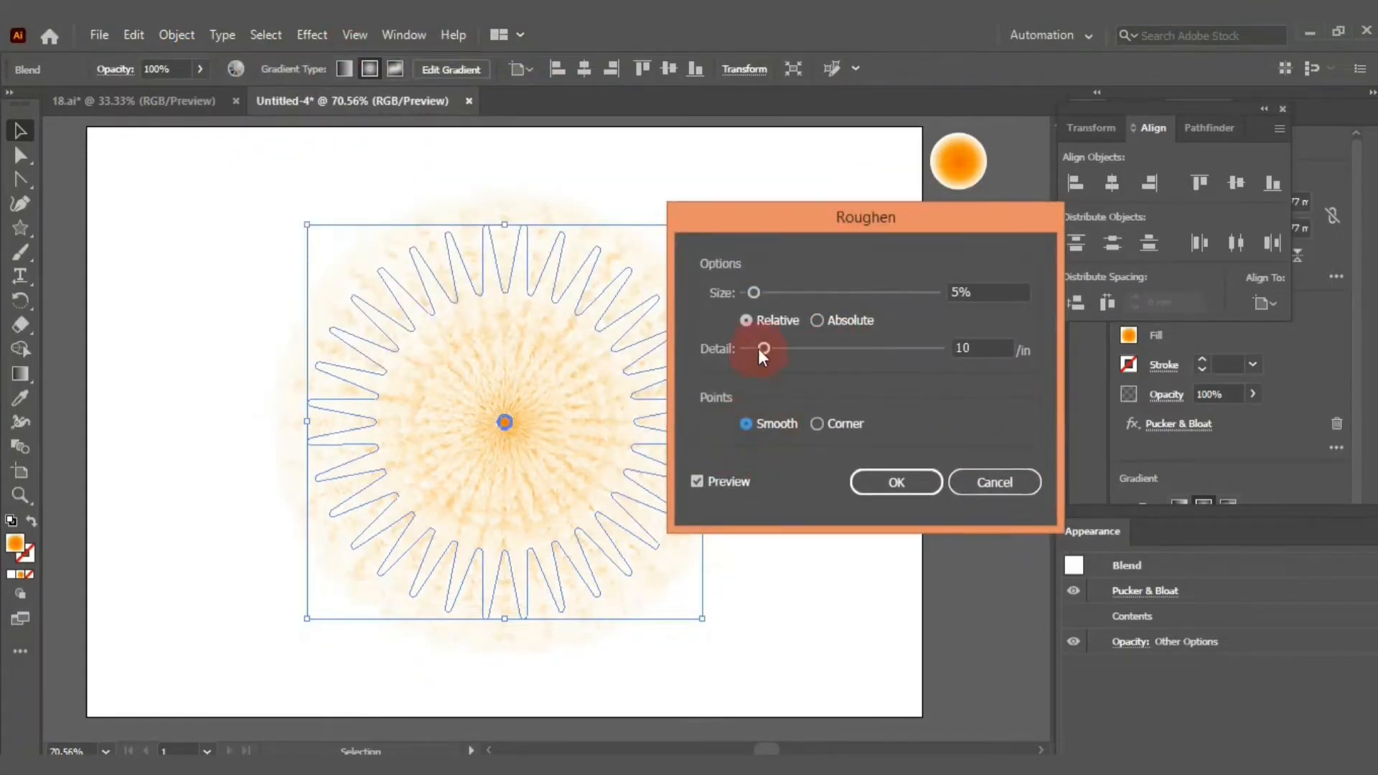
left_click_drag(750, 290, 761, 295)
left_click(886, 480)
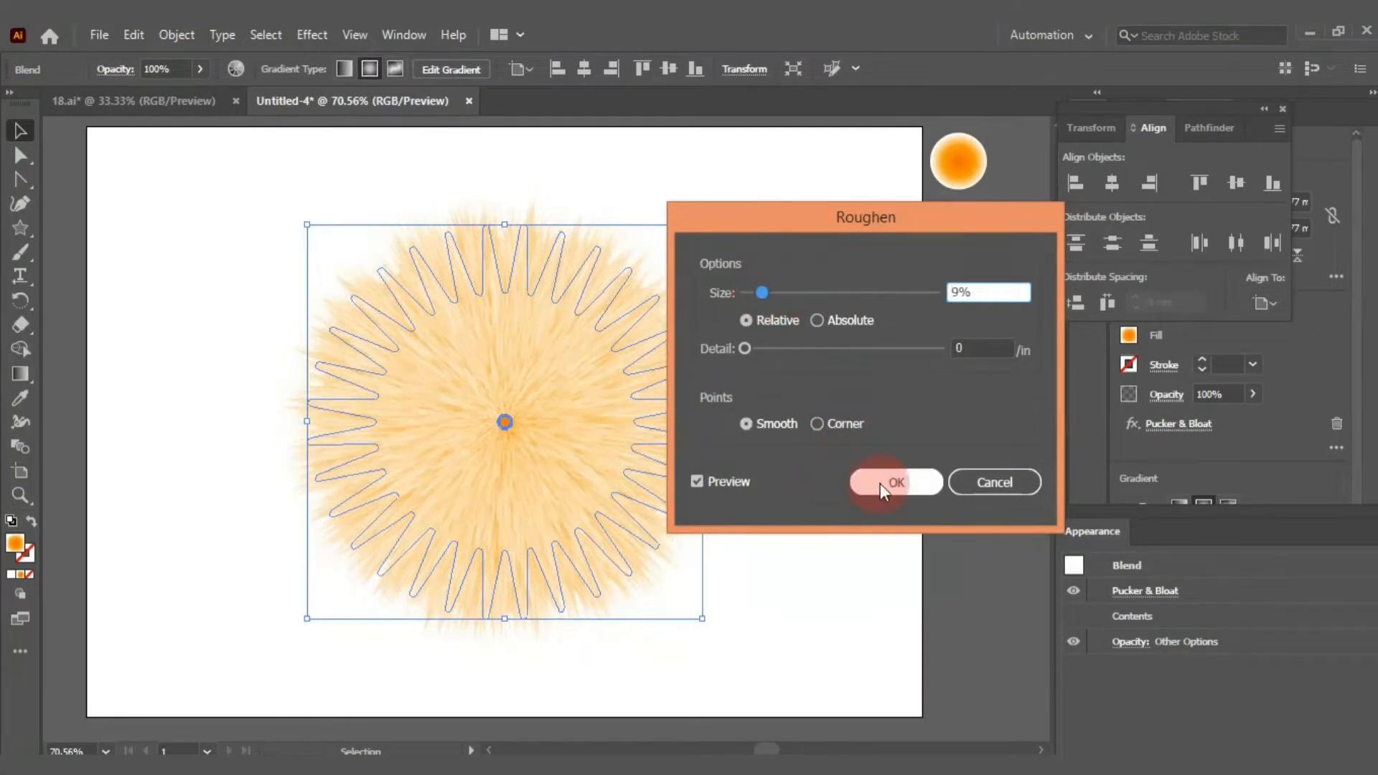
left_click(784, 273)
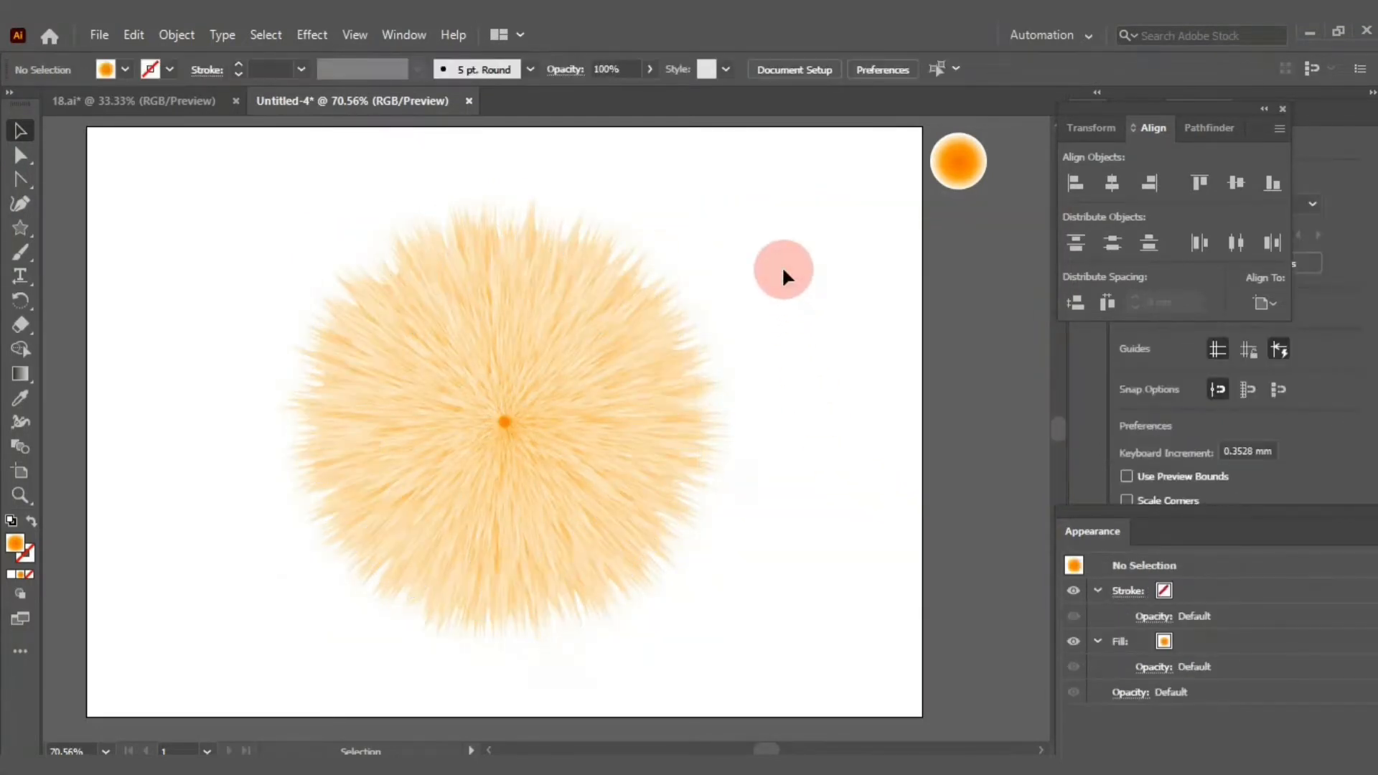
Isolate the blend and move its tiny center star straight up to the top edge of the fur ball.
double_click(504, 423)
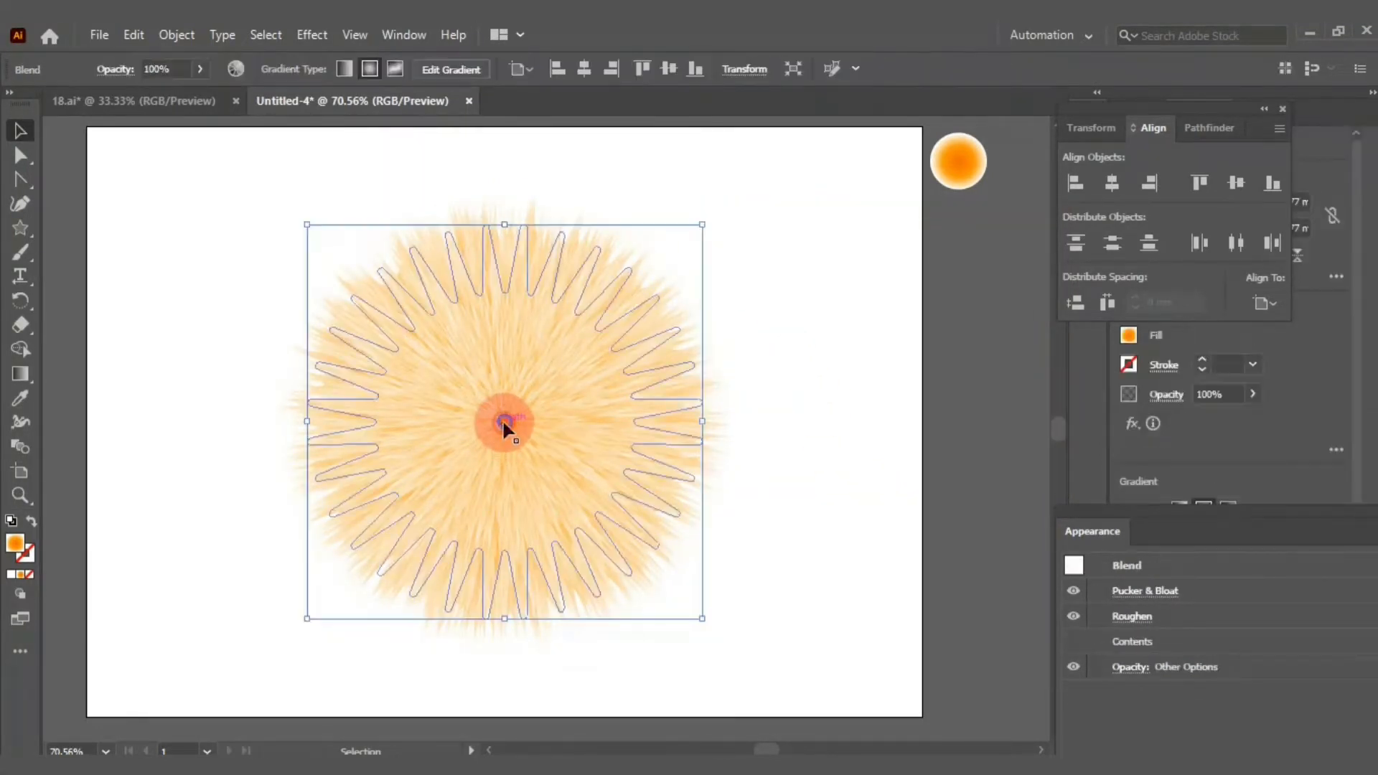
left_click_drag(504, 423, 504, 217)
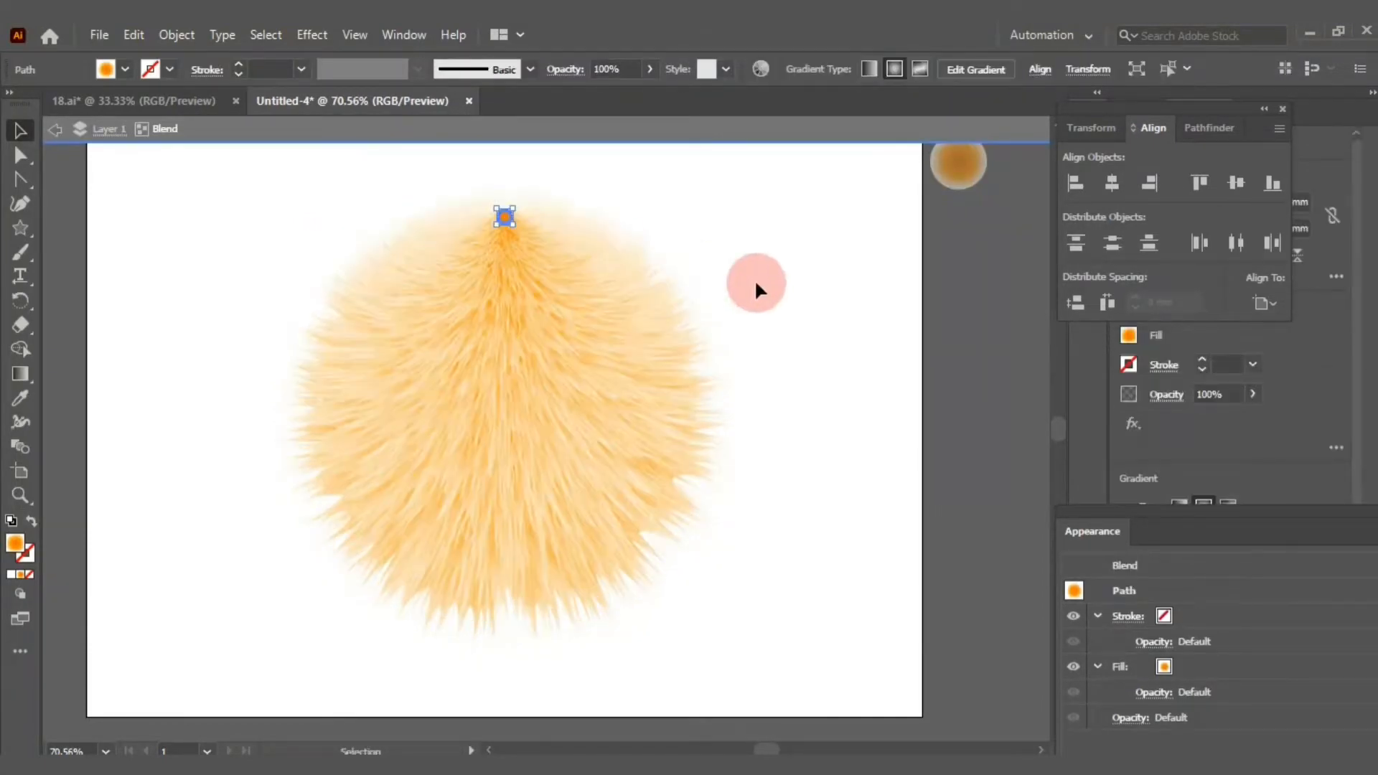
left_click(755, 284)
Try the tiny star at the fur ball's upper right, and bring it back to the top center.
left_click(504, 215)
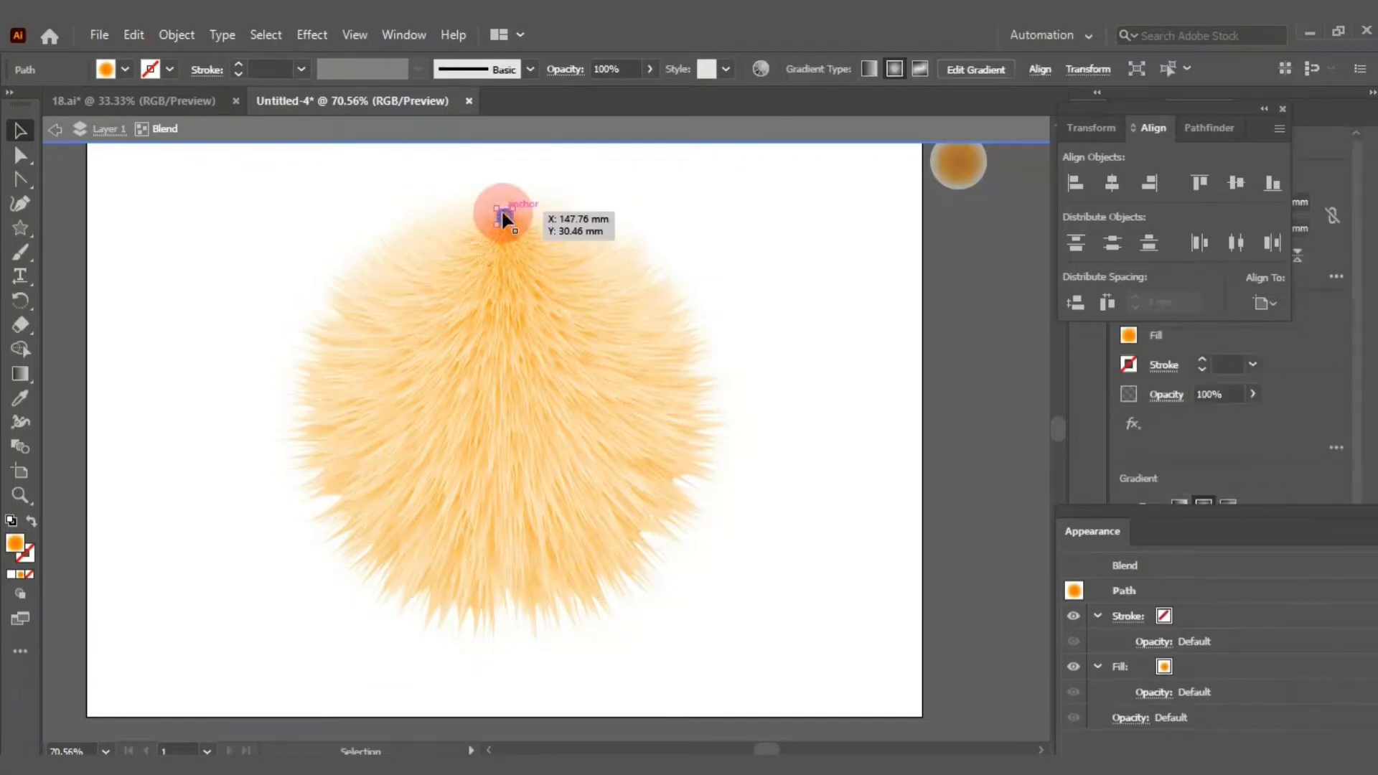
left_click(635, 205)
left_click_drag(501, 208, 747, 274)
left_click(734, 282)
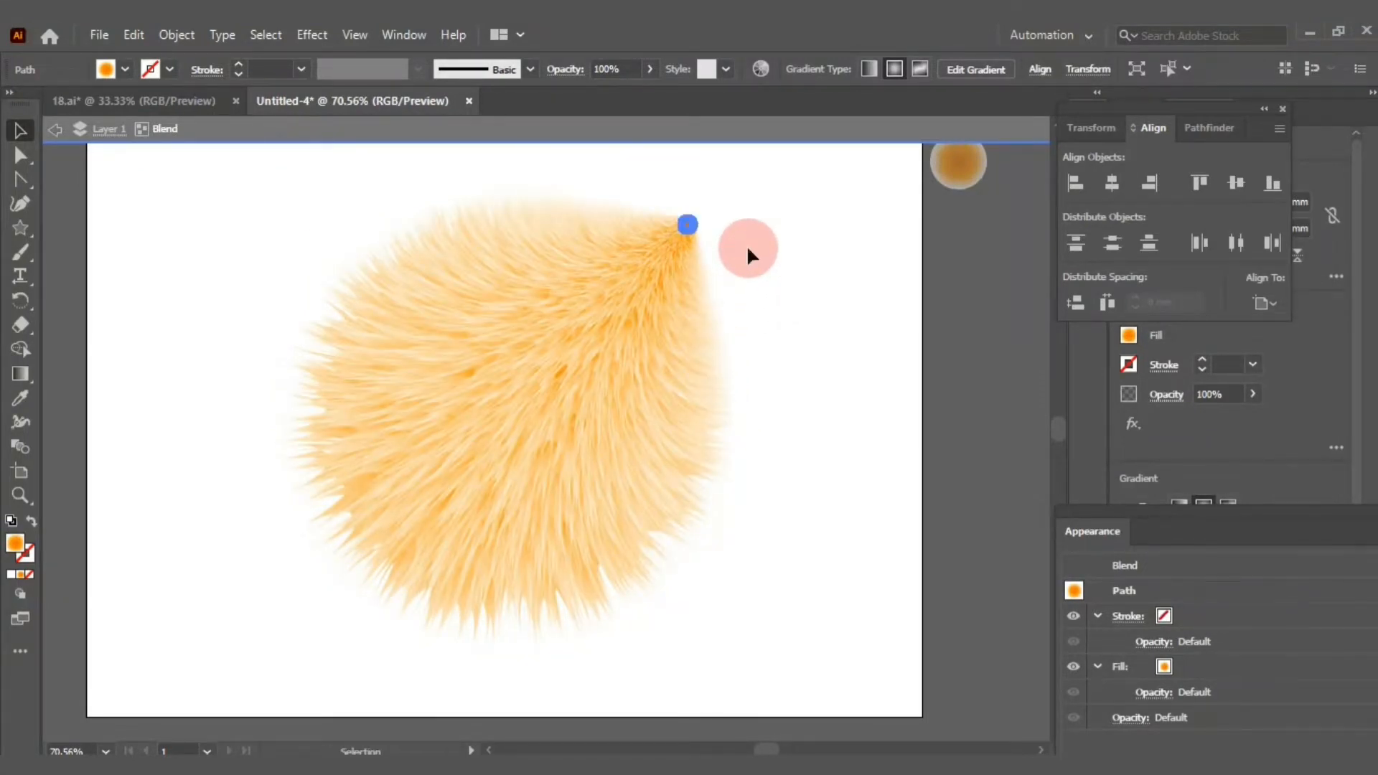
mouse_move(687, 225)
left_mouse_down()
mouse_move(504, 410)
mouse_move(521, 203)
left_mouse_up()
left_click(814, 266)
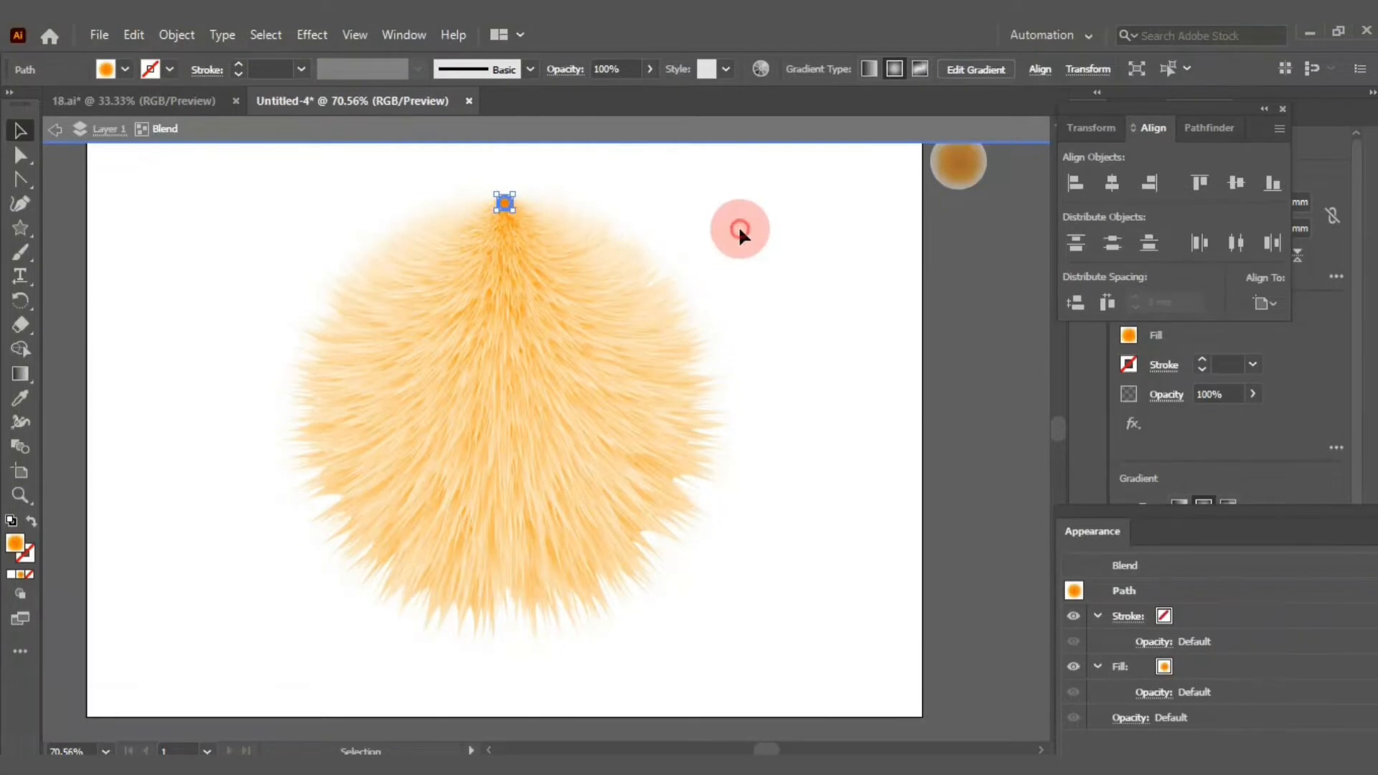
Move the tiny star further up, above the fur ball, to give the fur a pointed top.
left_click_drag(751, 188, 260, 639)
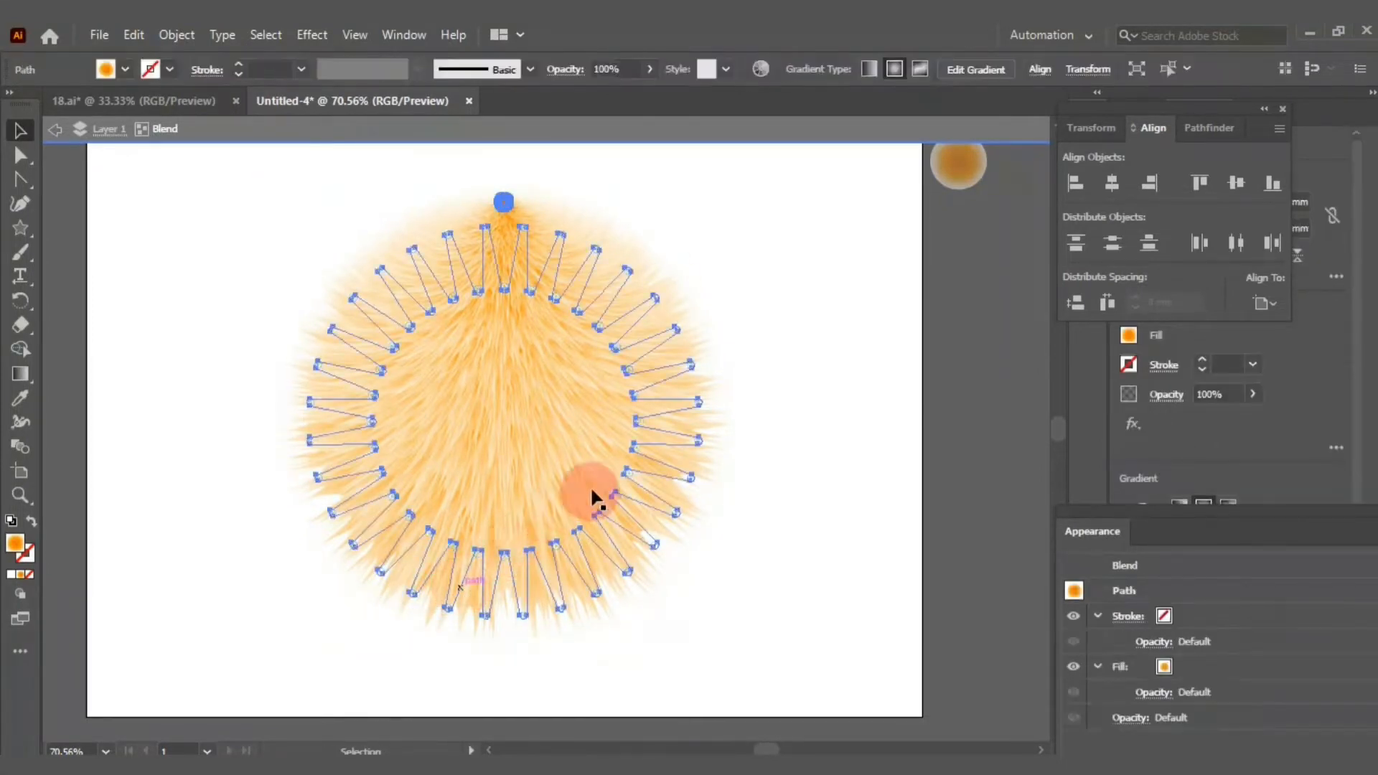
key("ctrl+z")
left_click(781, 309)
left_click(505, 410)
left_click_drag(504, 411, 531, 163)
left_click(780, 182)
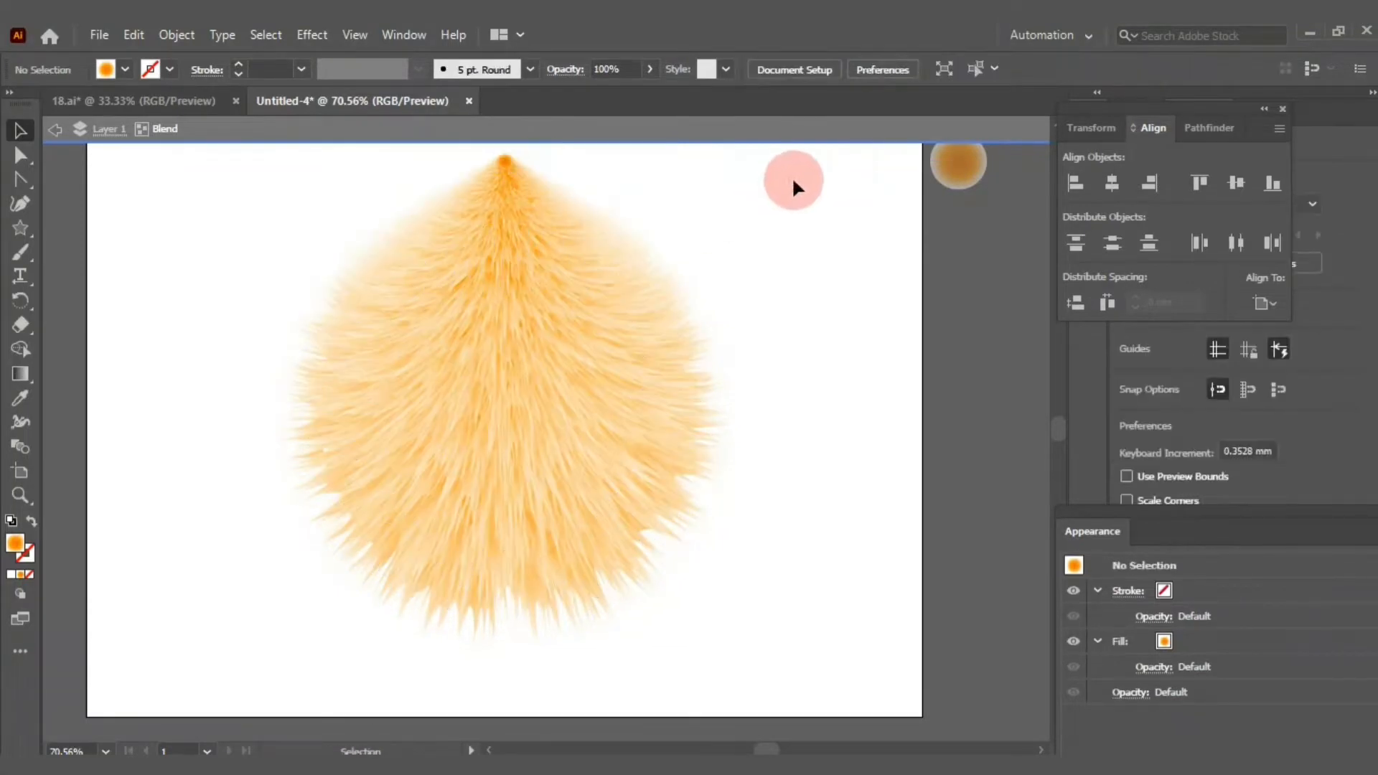
Select both shapes of the blend and move the fur shape slightly down on the artboard.
left_click_drag(794, 166, 223, 623)
left_click_drag(541, 361, 545, 441)
left_click(759, 332)
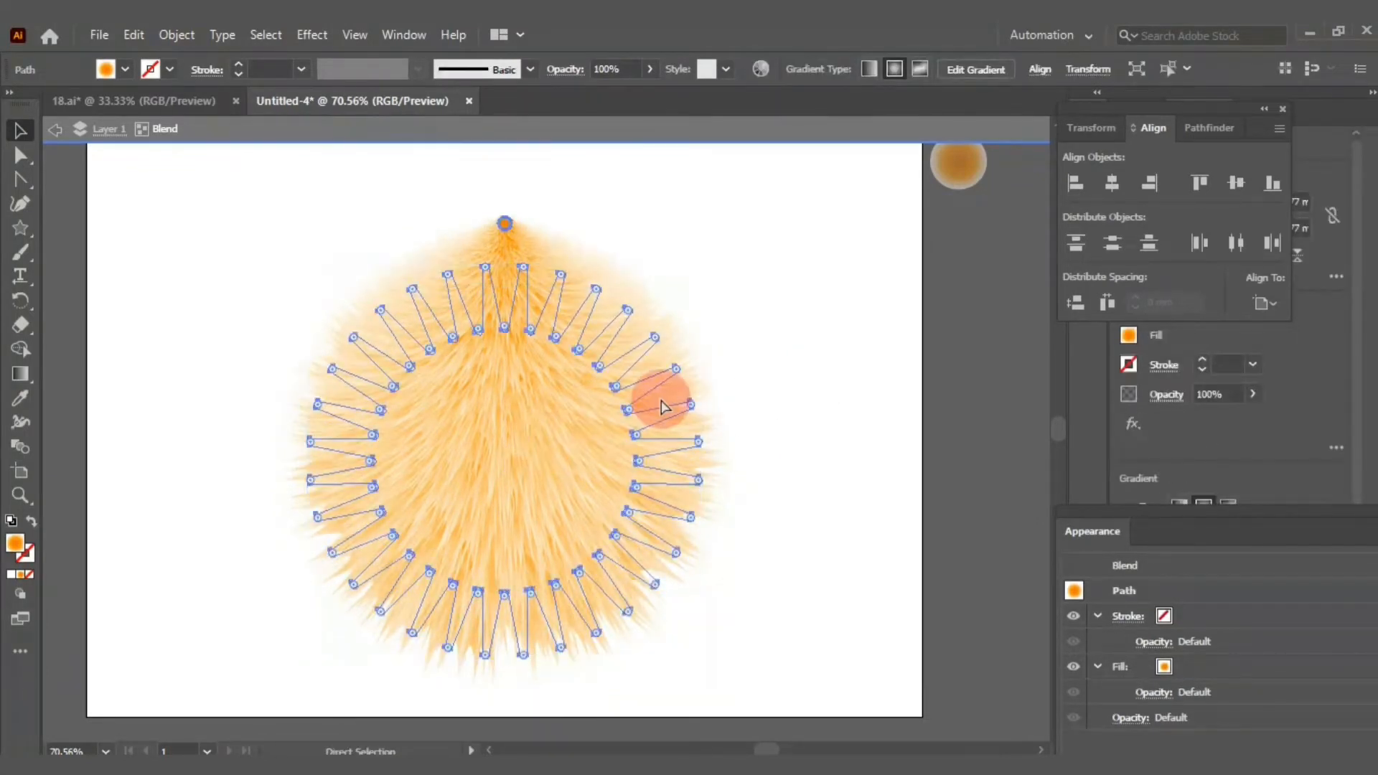
key("ctrl+z")
left_click_drag(784, 184, 169, 627)
left_click_drag(480, 469, 591, 442)
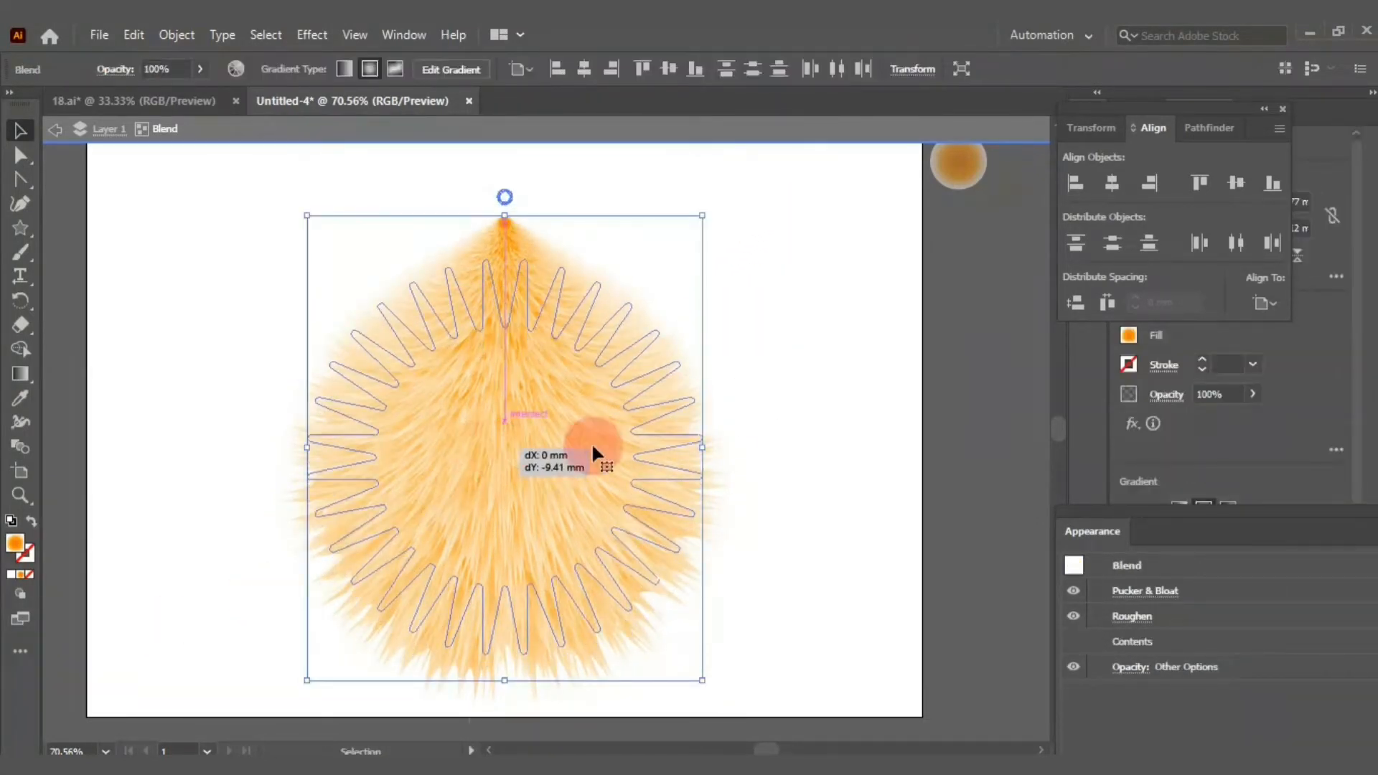
left_click(786, 332)
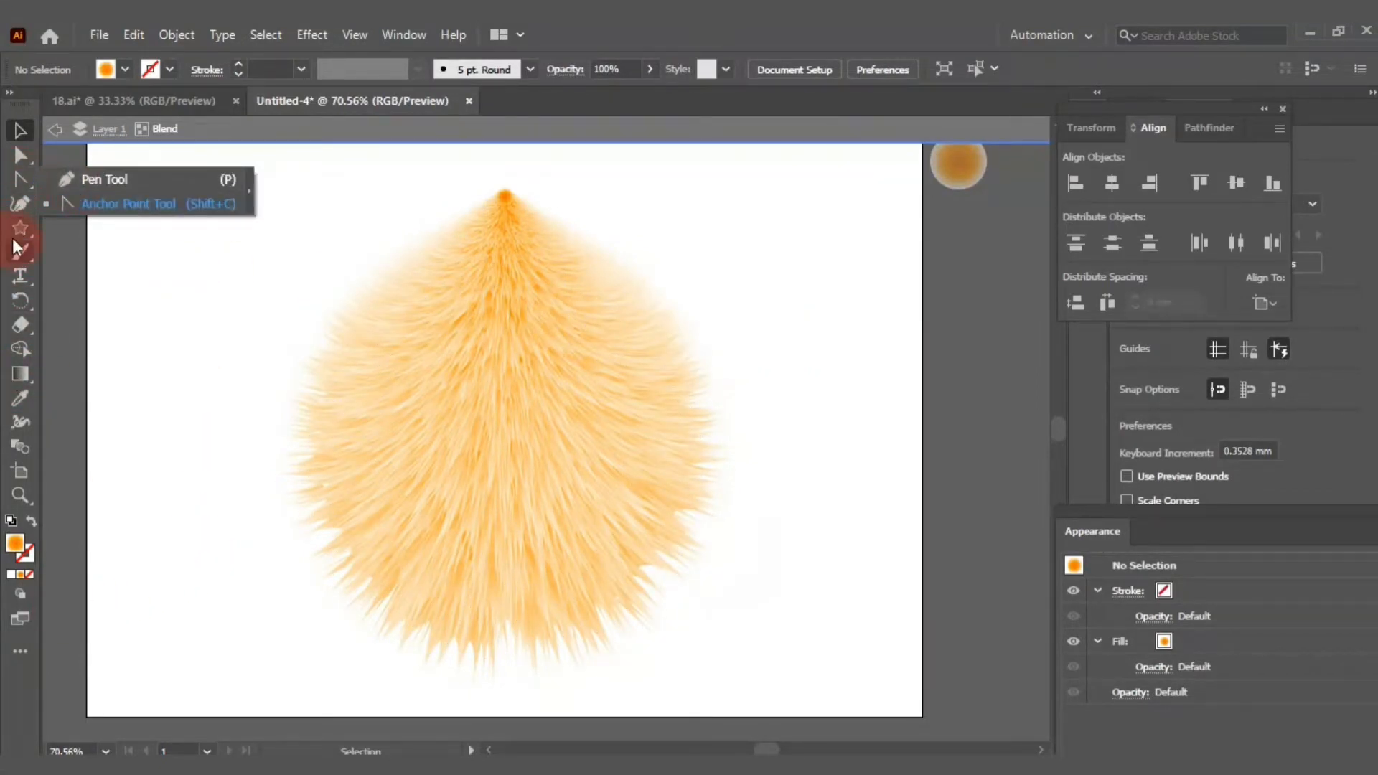
Try to move only the outer starburst of the fur shape to the right, and undo it.
left_click_drag(20, 228, 94, 255)
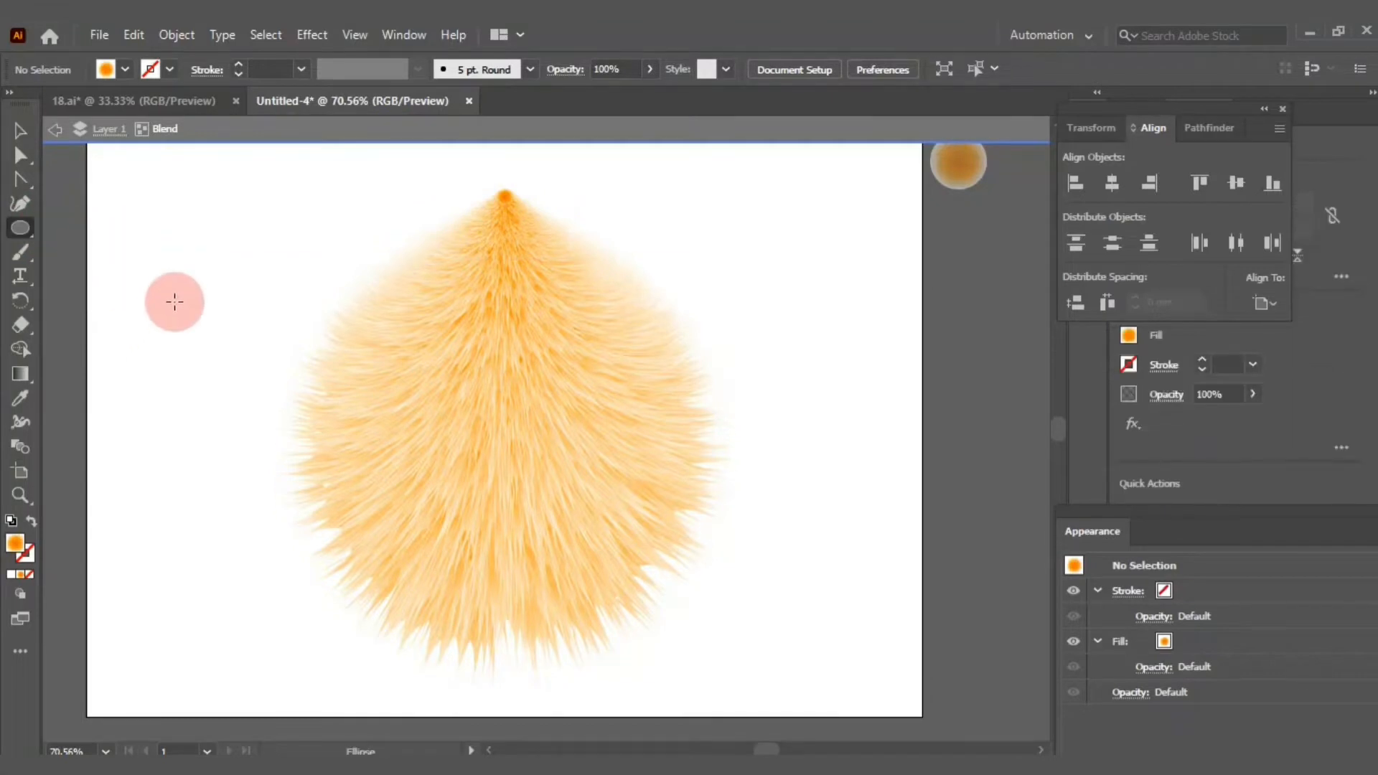
left_click(24, 132)
left_click_drag(823, 176, 186, 682)
left_click(759, 290)
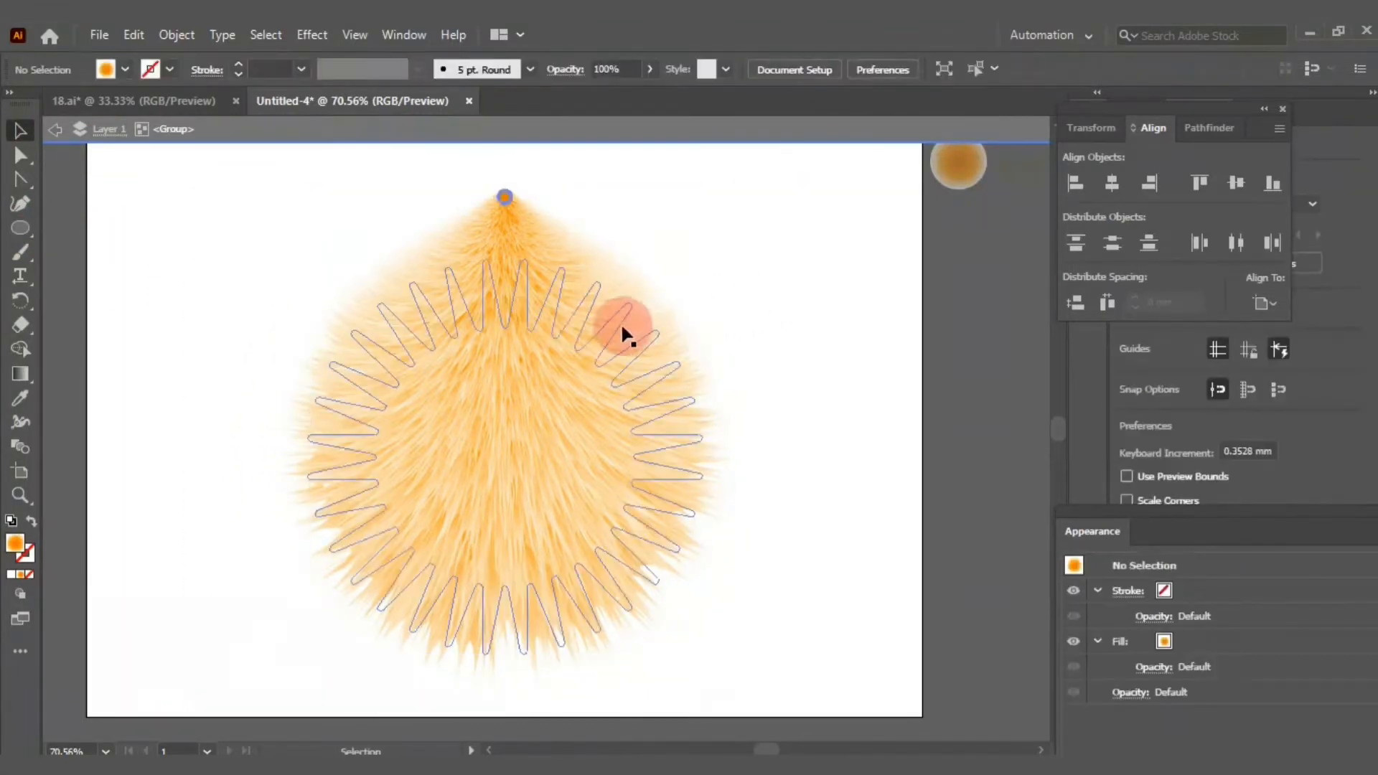
left_click_drag(618, 332, 716, 376)
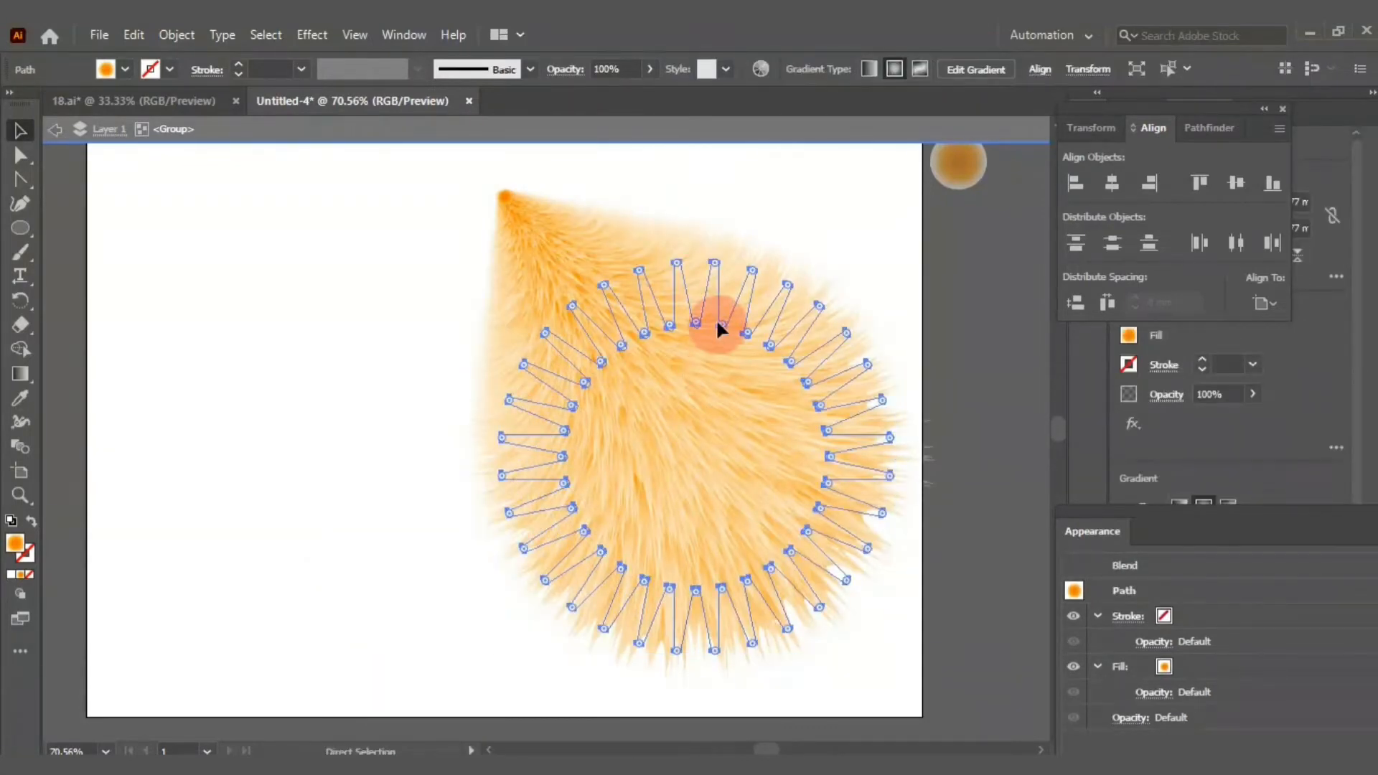
key("ctrl+z")
Select the whole fur shape and move it to the right side of the artboard.
left_click(792, 222)
left_click_drag(806, 174, 393, 571)
left_click_drag(532, 437, 721, 437)
left_click(914, 280)
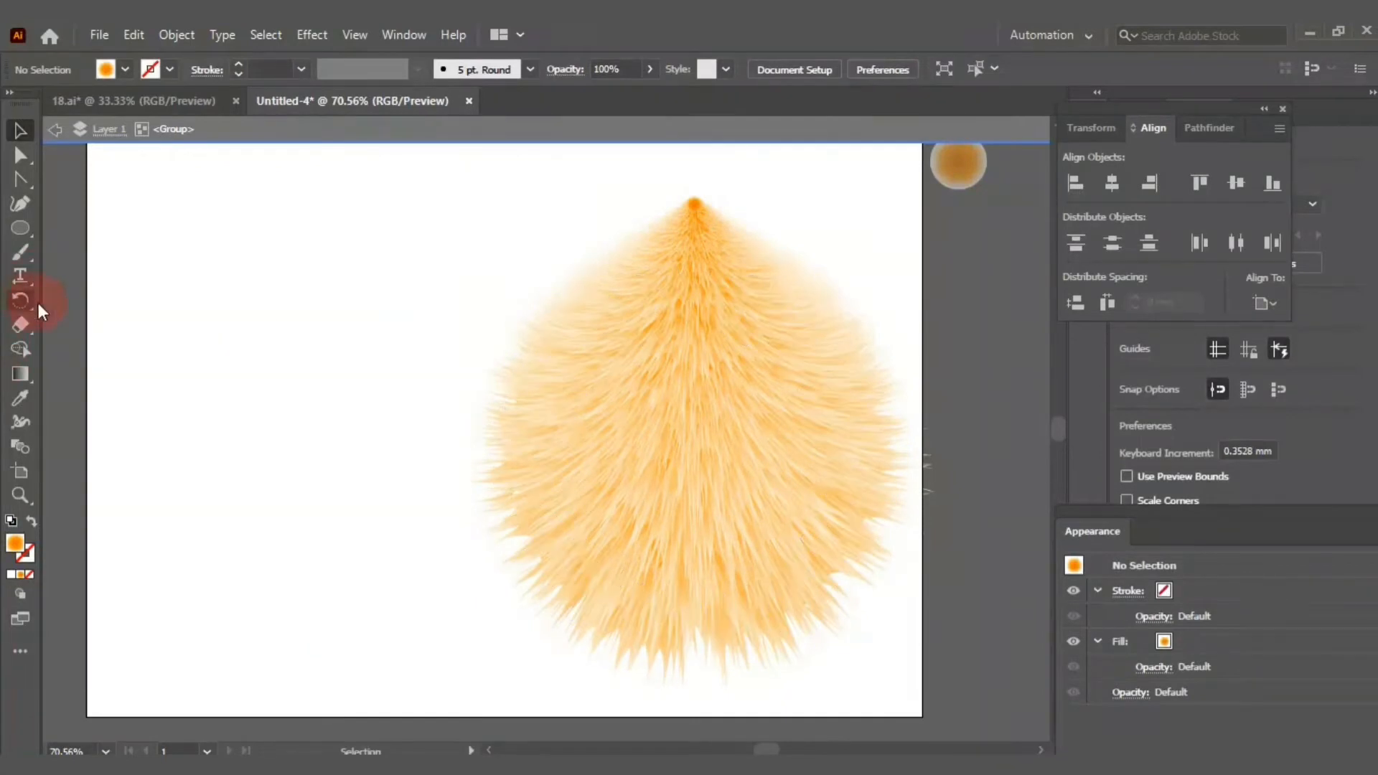
Draw a small upright ellipse in the empty area left of the fur shape.
left_click(20, 228)
left_click_drag(183, 248, 236, 316)
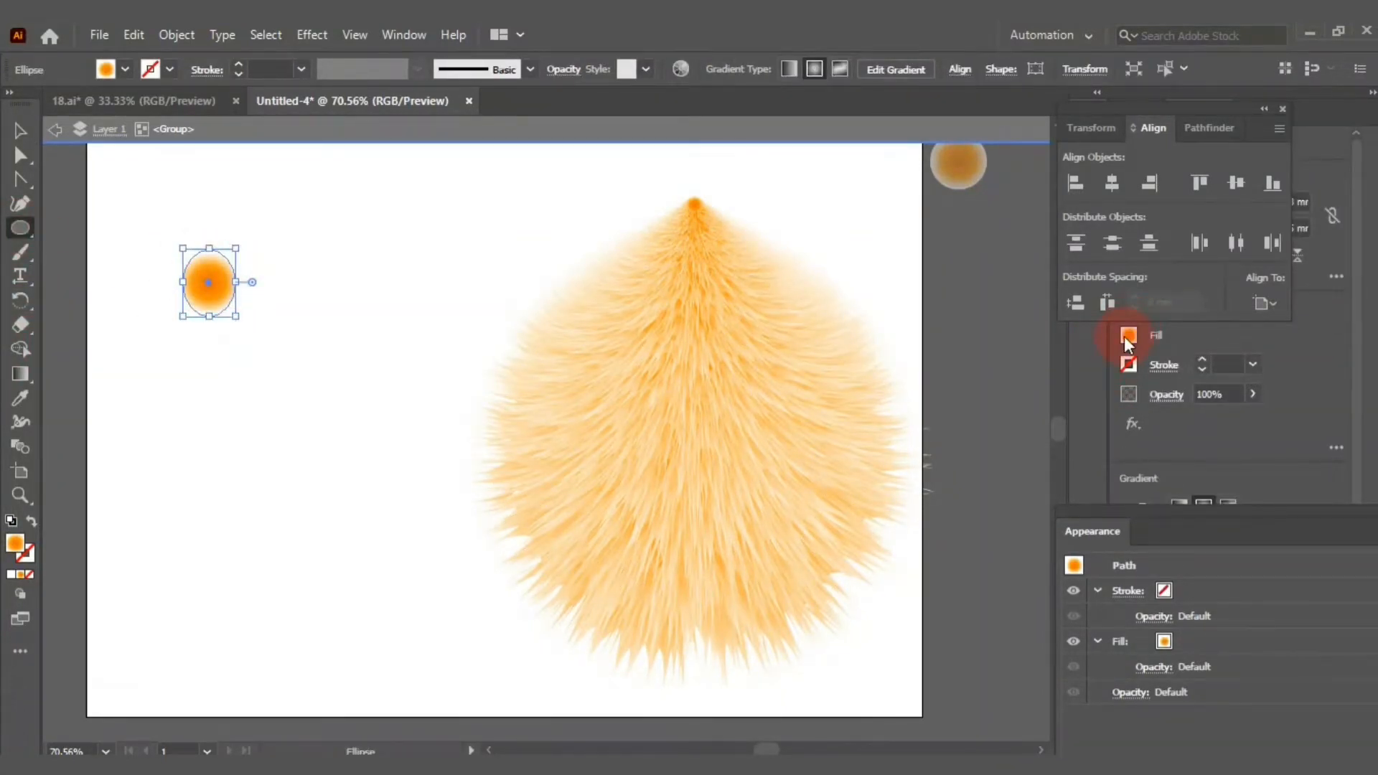
Darken the first gradient stop of the small ellipse to brown 7f3500.
left_click(20, 574)
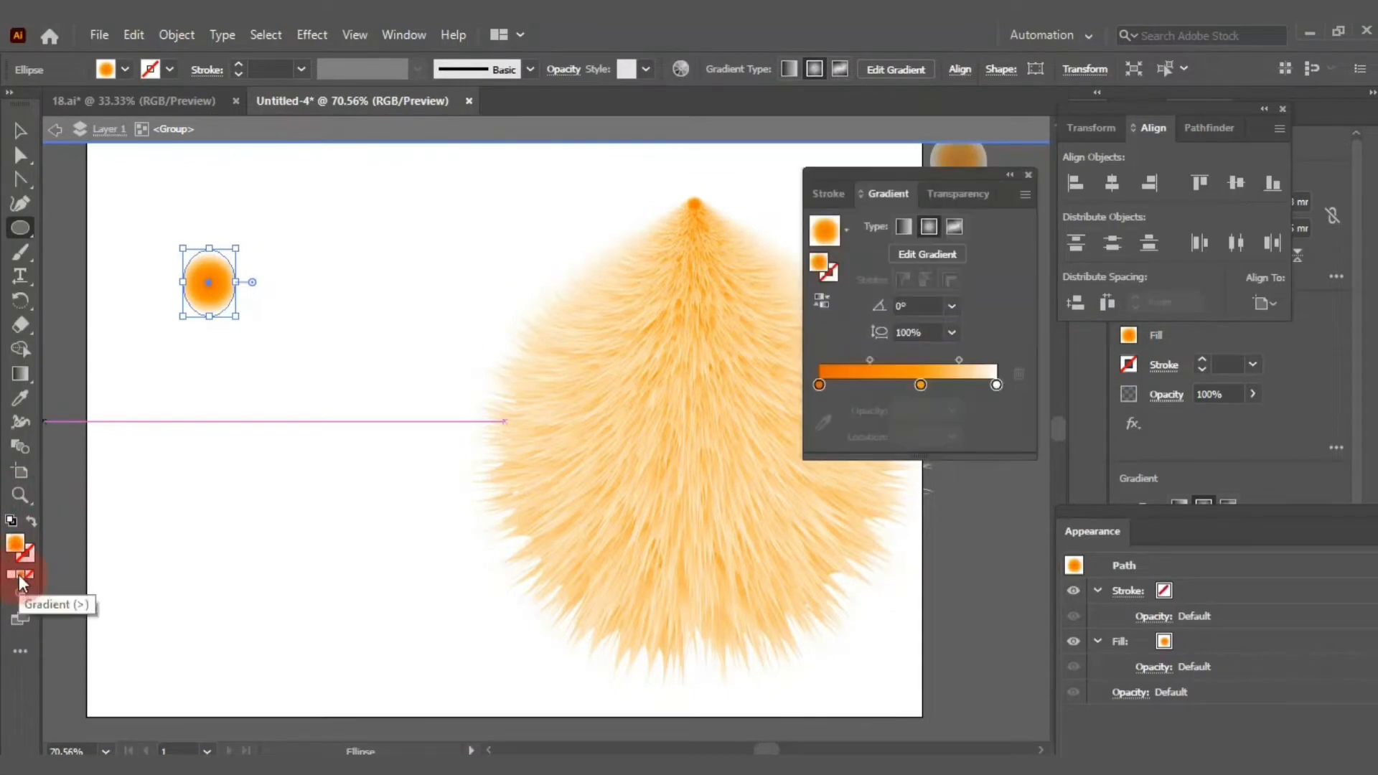
left_click(820, 385)
double_click(820, 385)
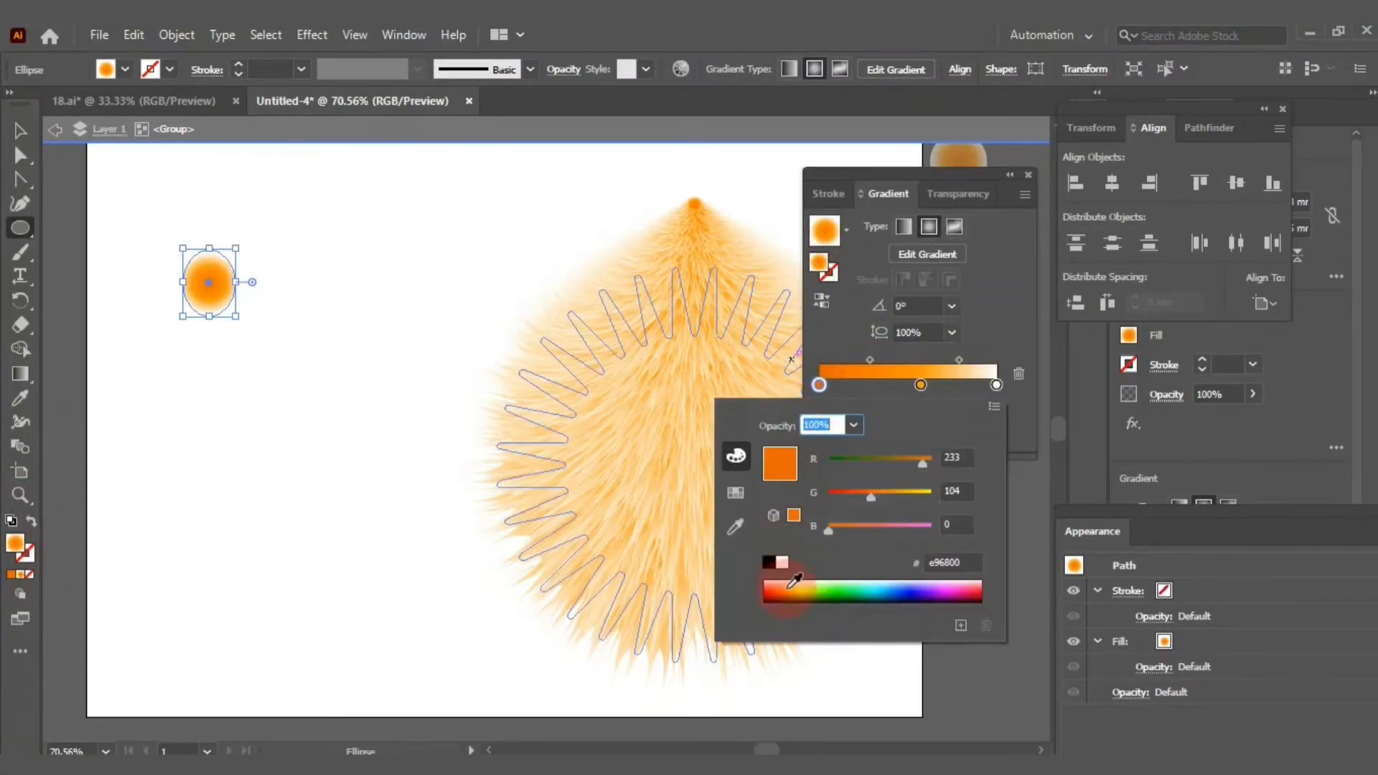
left_click_drag(930, 458, 862, 459)
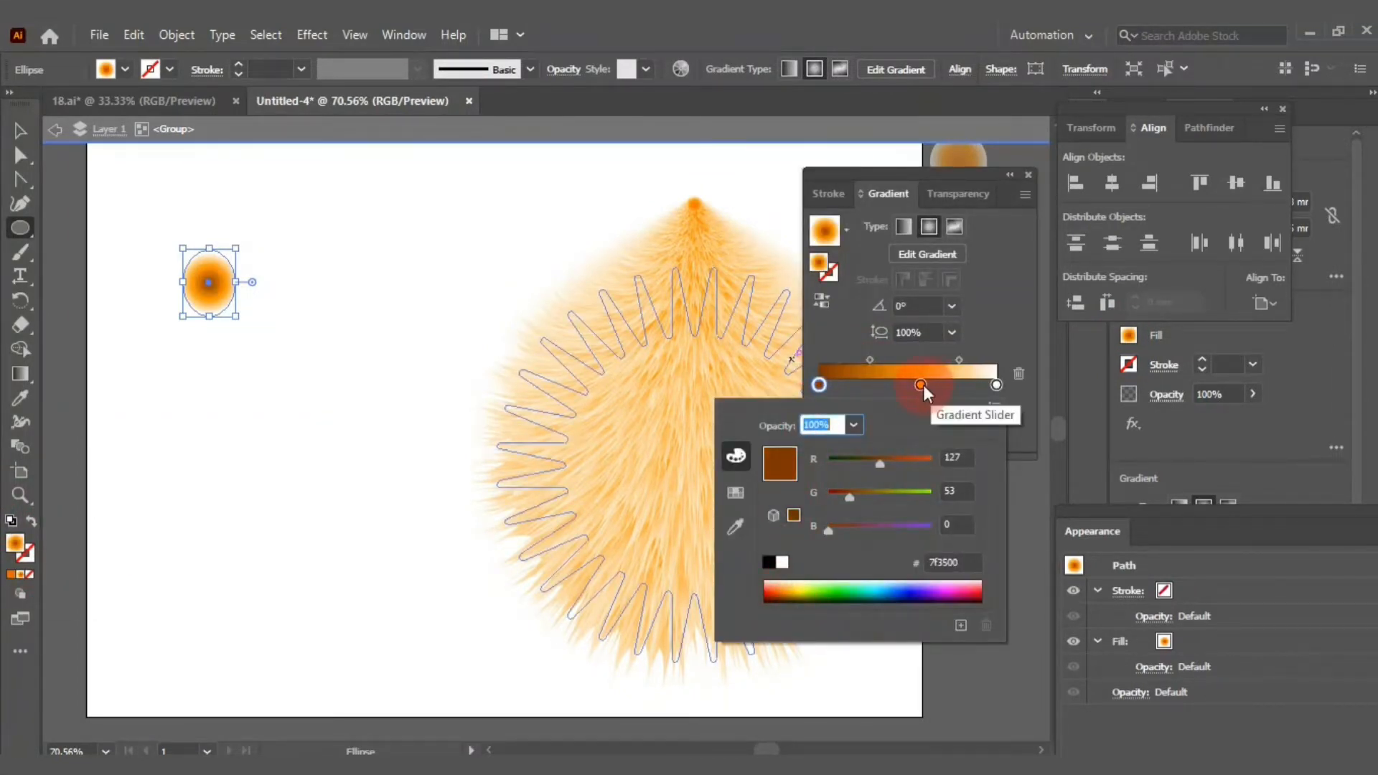
key("Escape")
Remove the middle orange stop from the ellipse's gradient and move the brown stop to about 36%.
left_click(1018, 373)
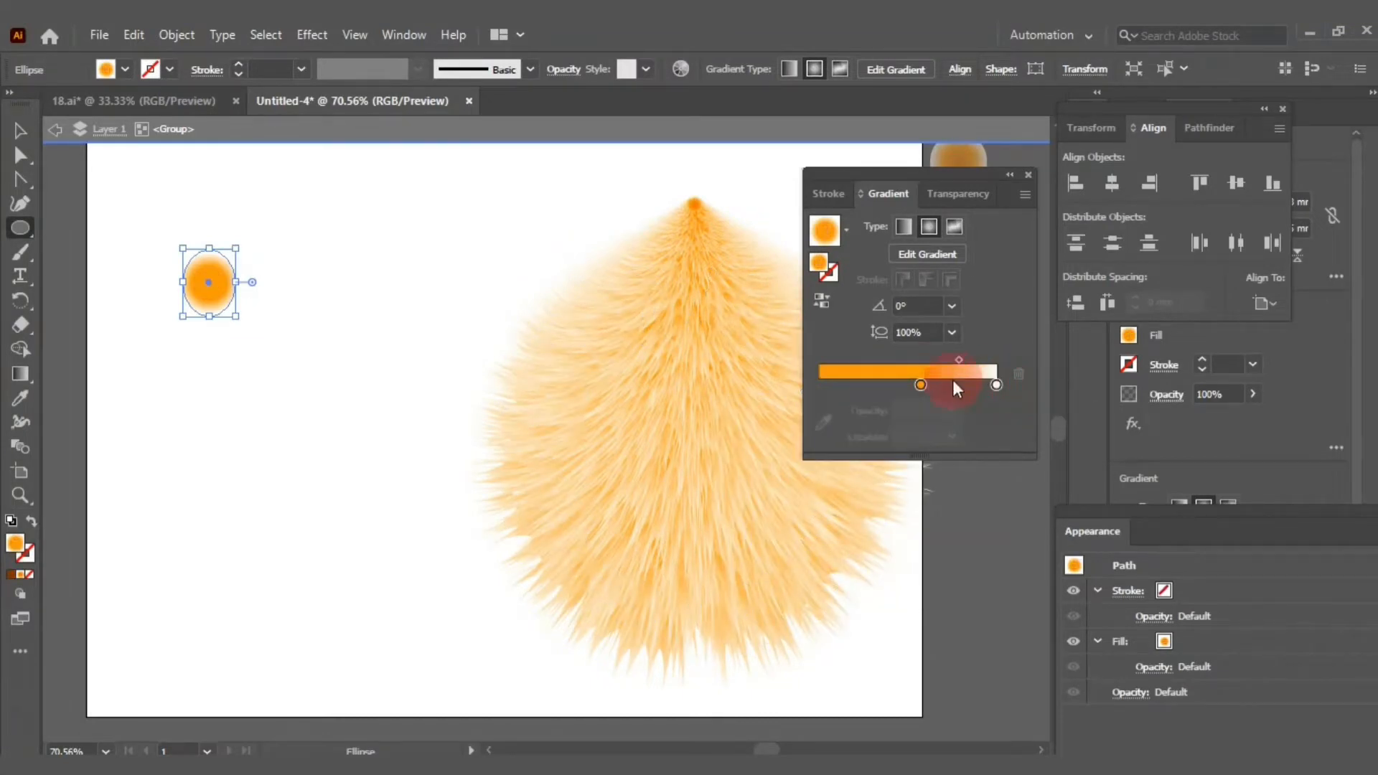
key("ctrl+z")
left_click(922, 385)
left_click(1018, 375)
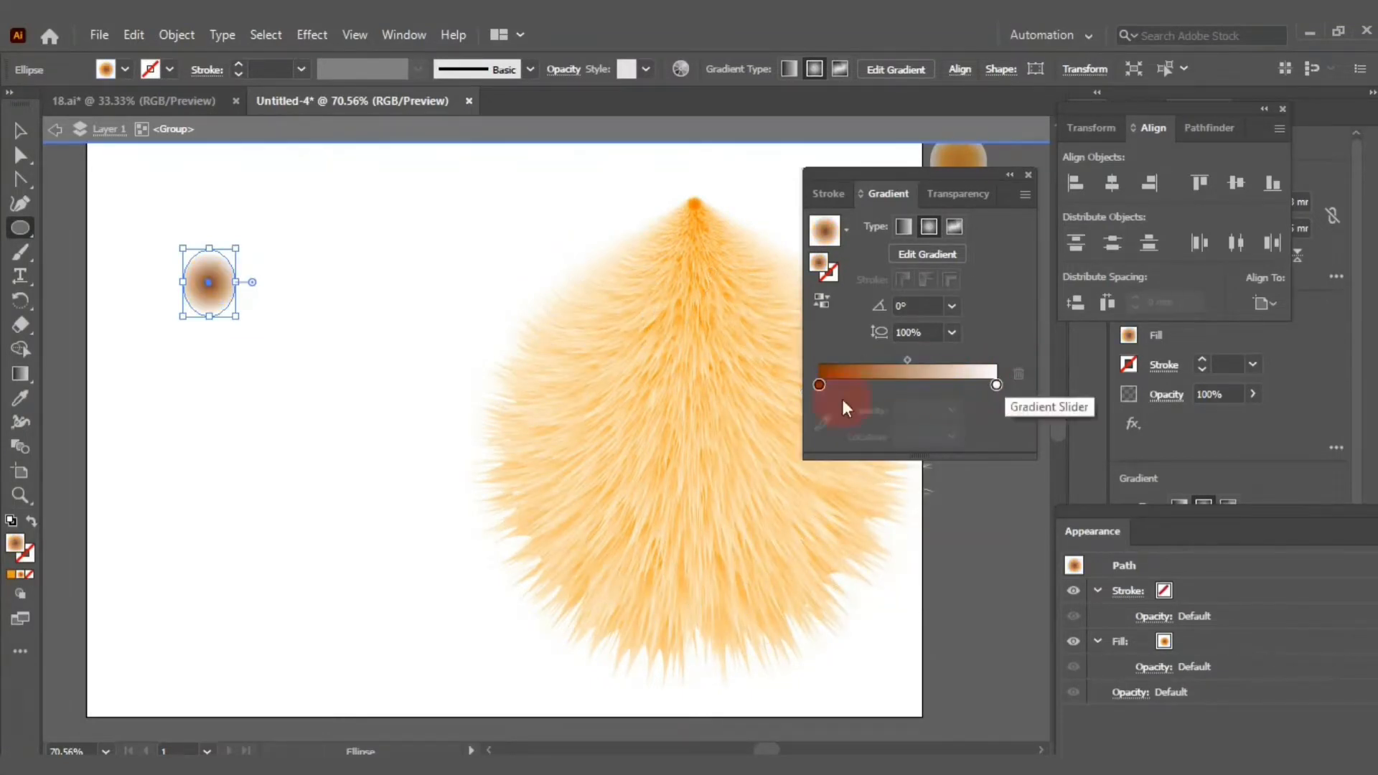
left_click_drag(829, 388, 877, 389)
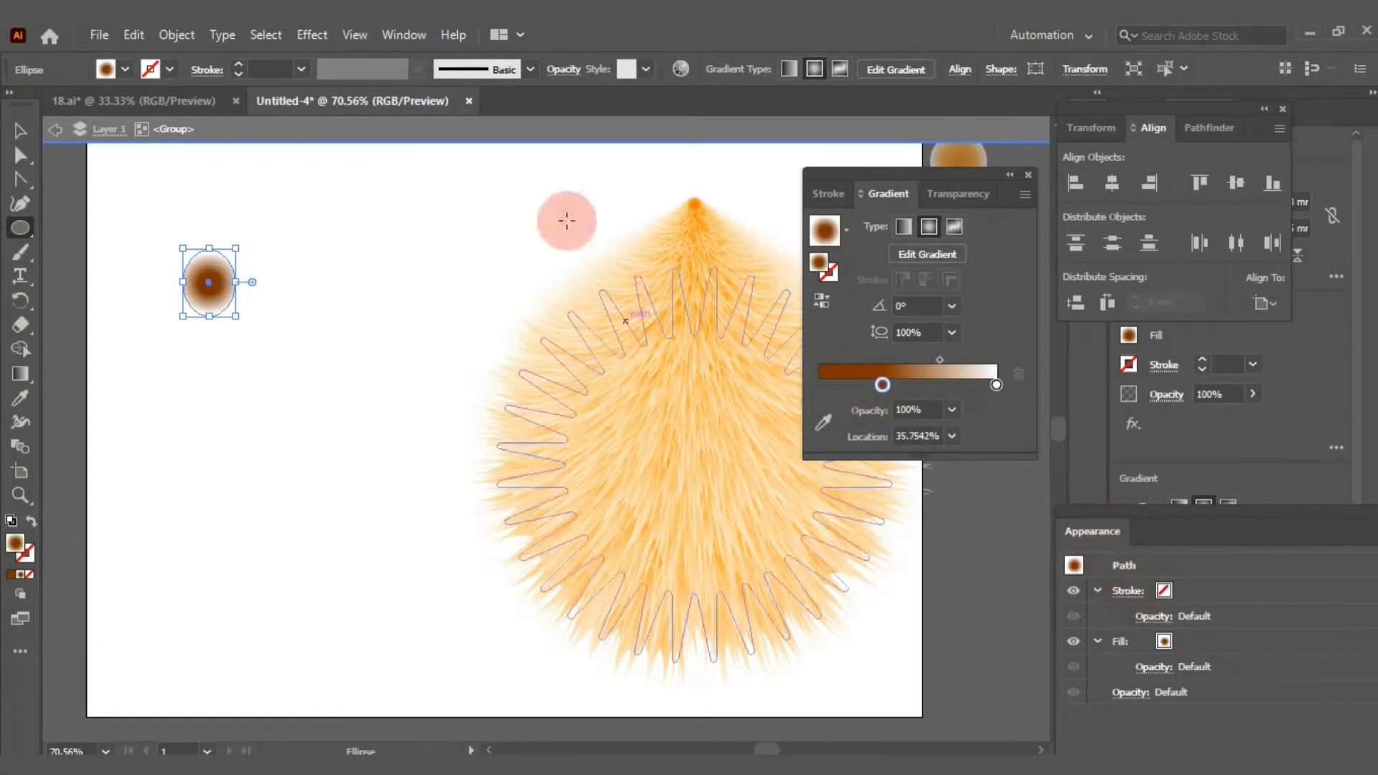
Set the blending mode of the ellipse's gradient fill to Multiply.
left_click(402, 35)
left_click(513, 287)
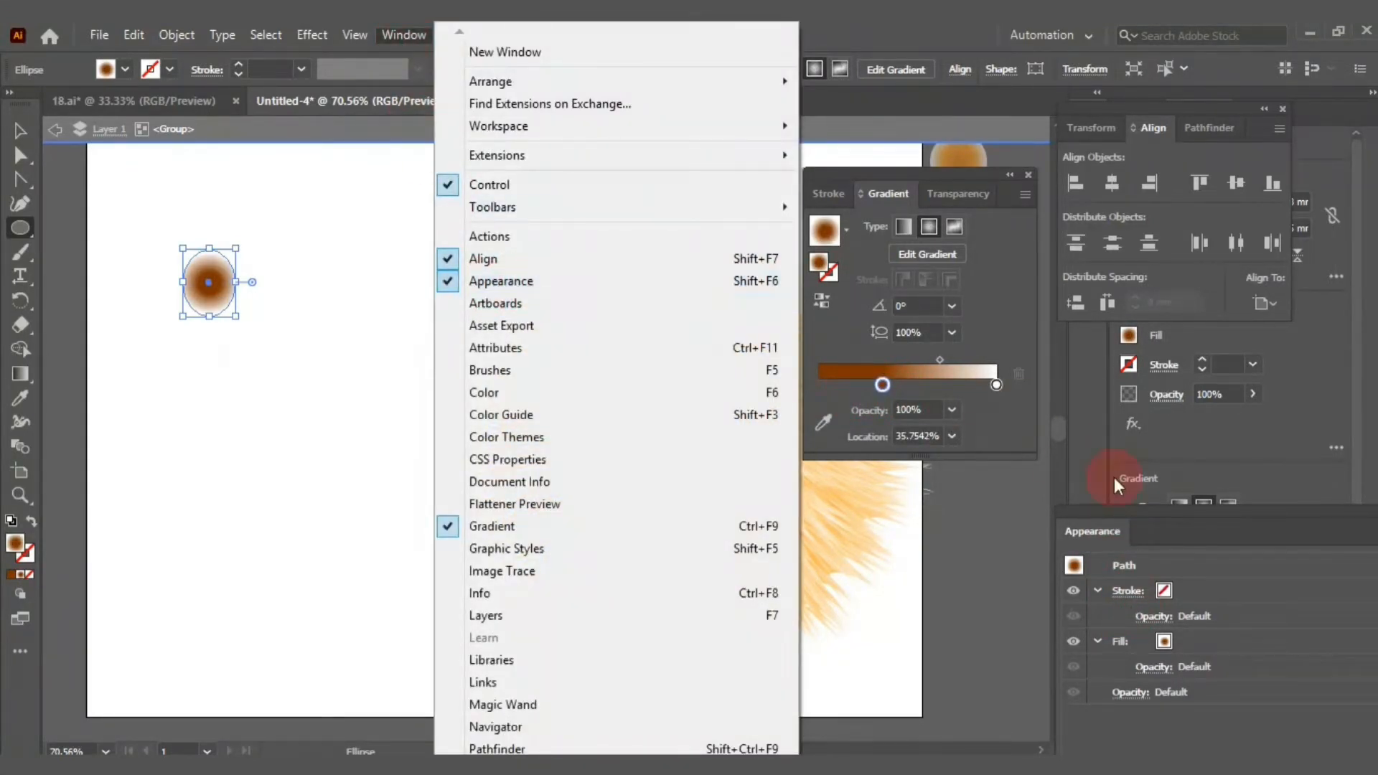
left_click(1153, 666)
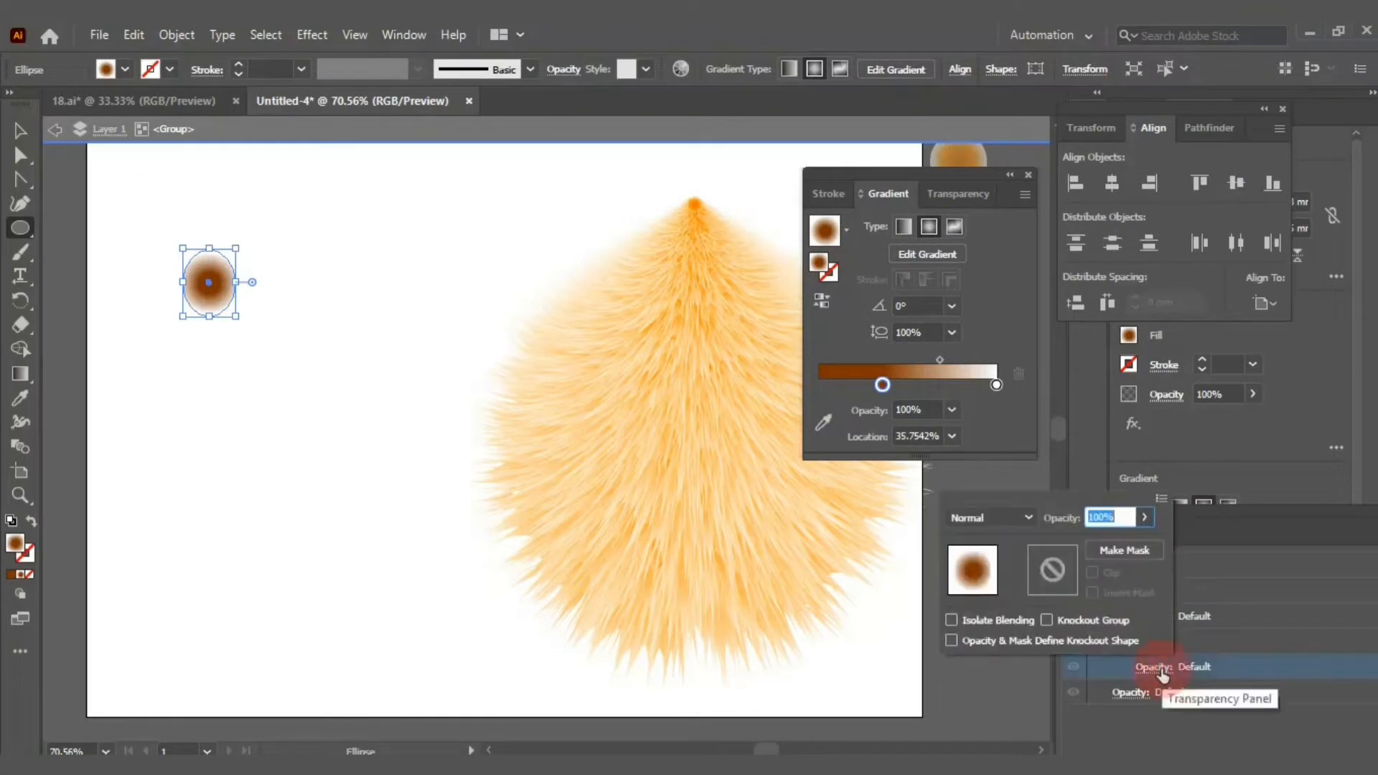
left_click(1011, 517)
left_click(1010, 179)
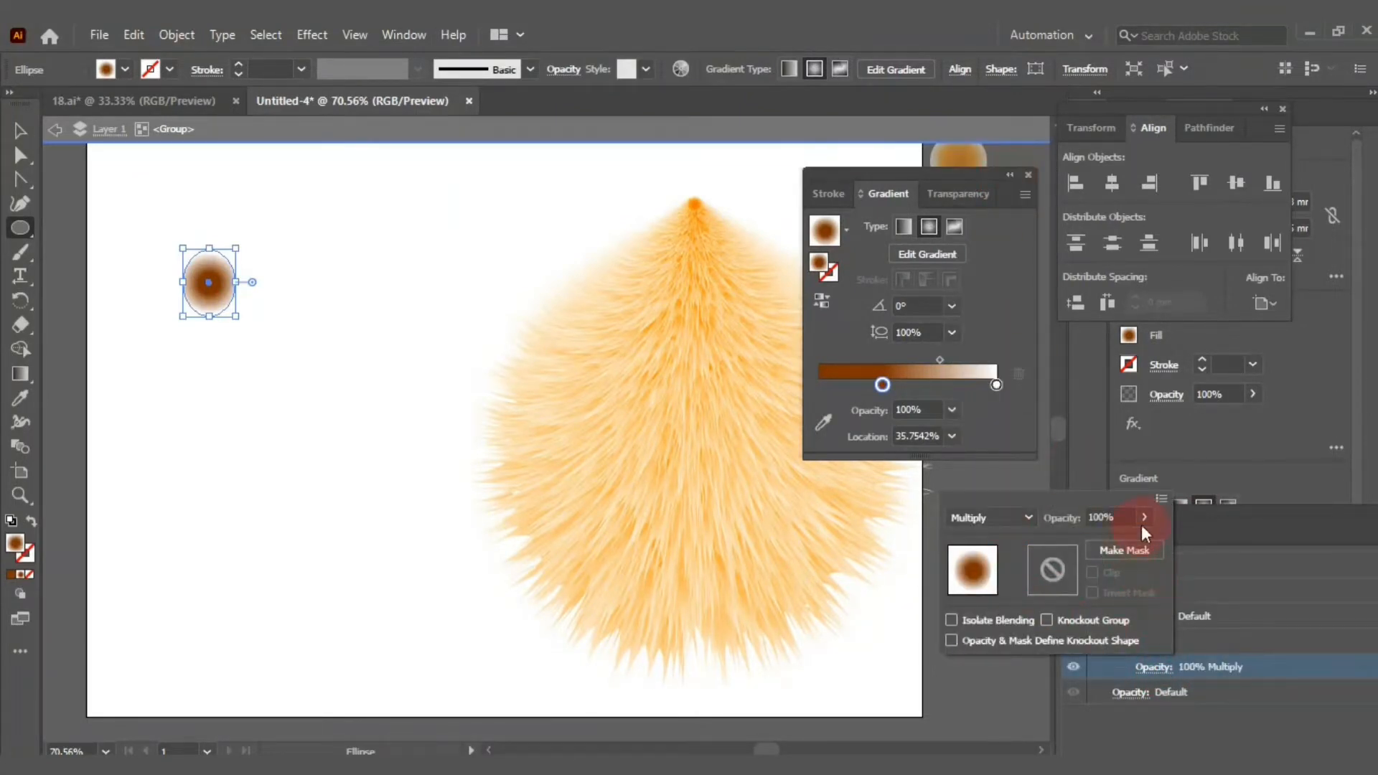
left_click(23, 132)
left_click(277, 182)
left_click(739, 433)
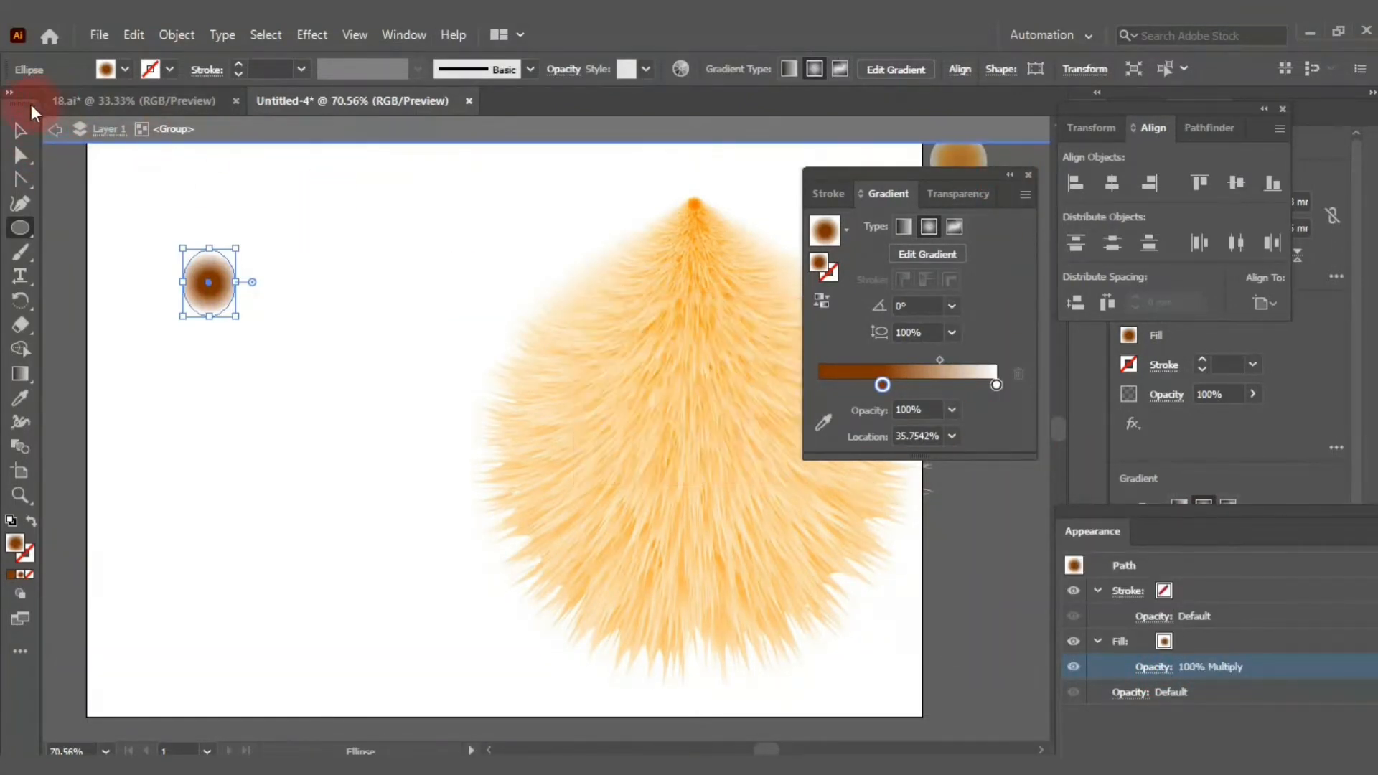
Move the brown ellipse onto the upper left of the fur shape and shift its brown gradient stop to about 56%.
left_click(20, 130)
left_click_drag(215, 286, 657, 356)
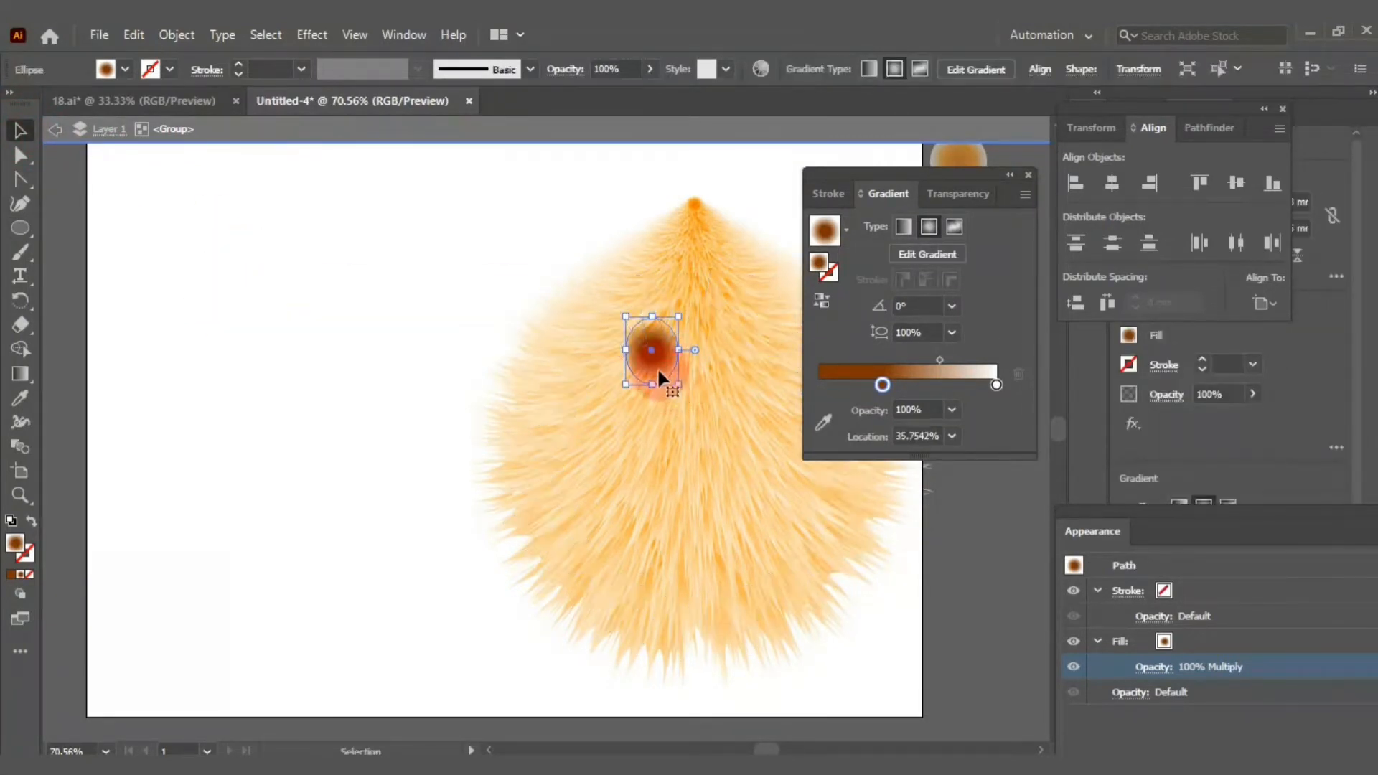
left_click_drag(881, 386, 919, 386)
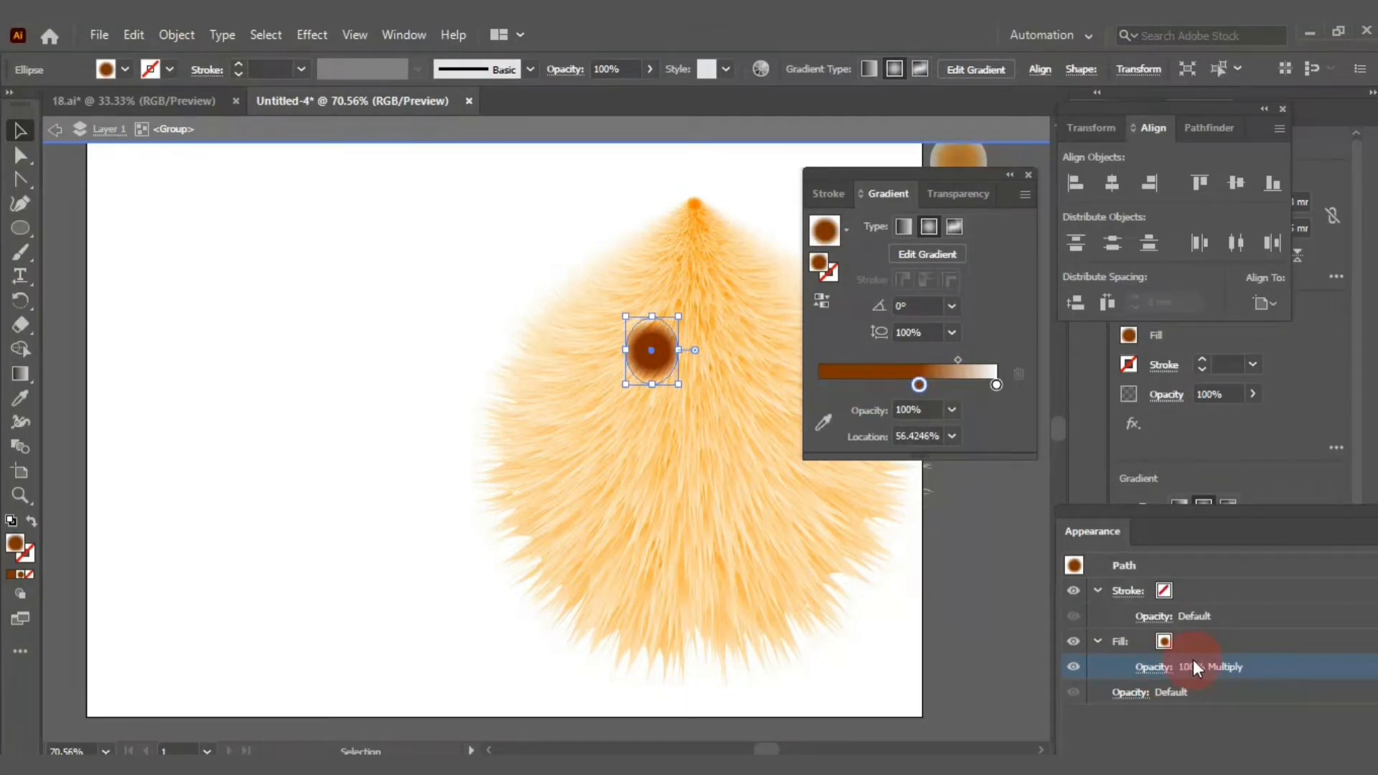
left_click(952, 411)
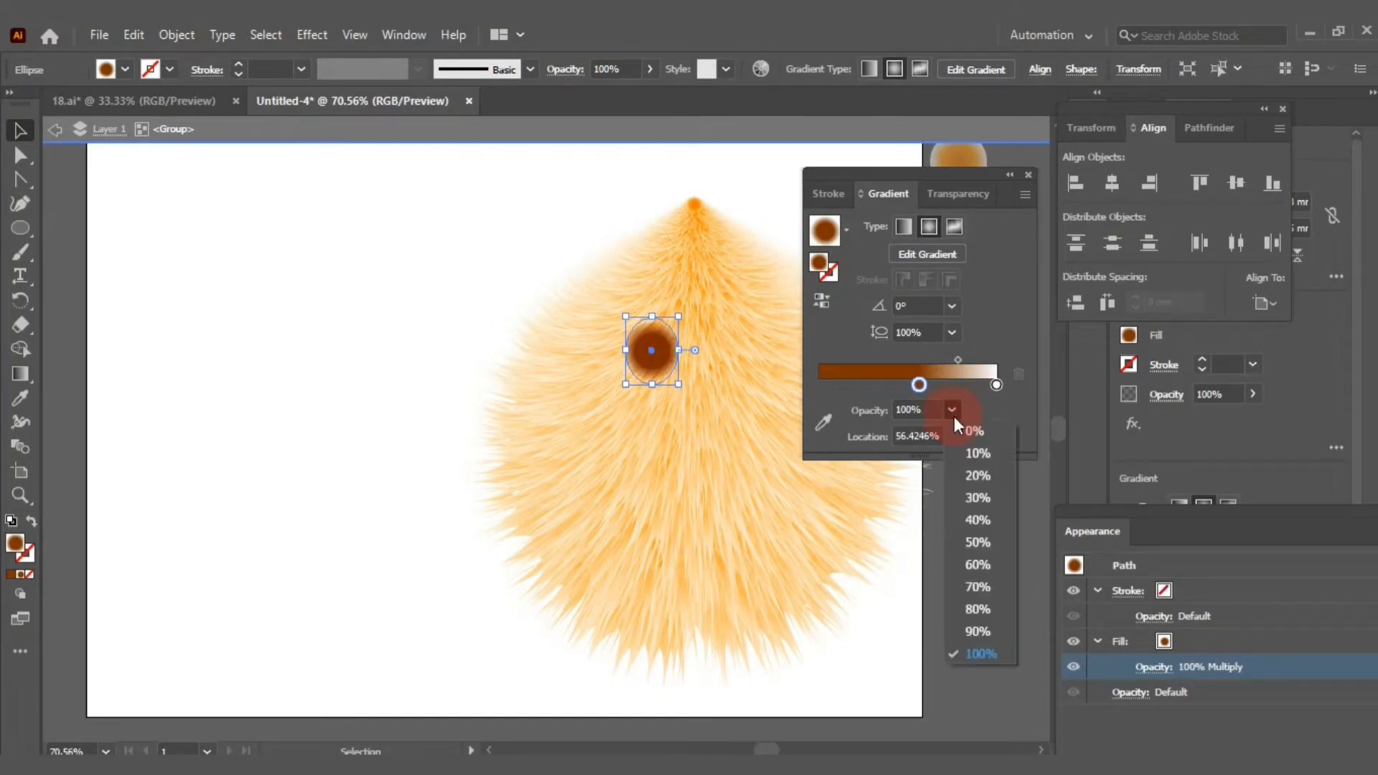
left_click(976, 399)
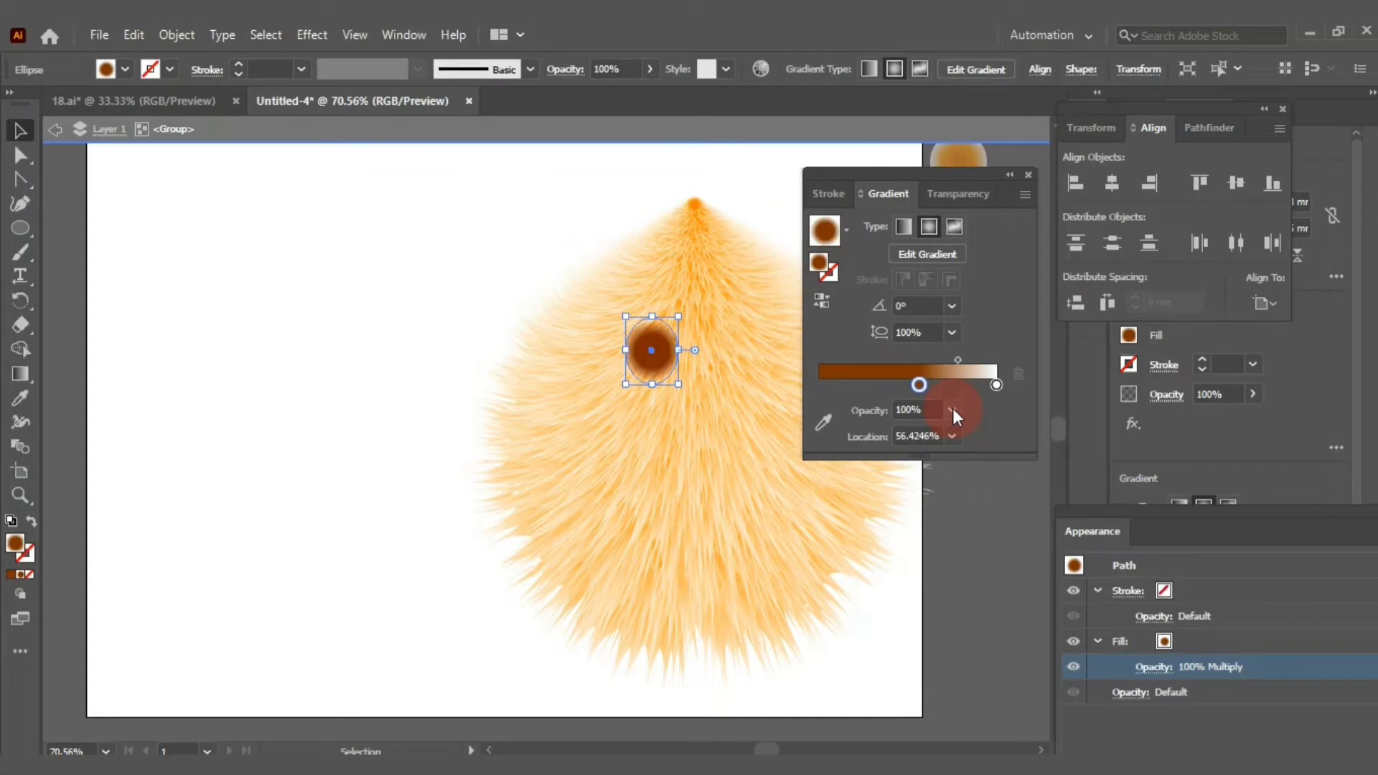
left_click(953, 409)
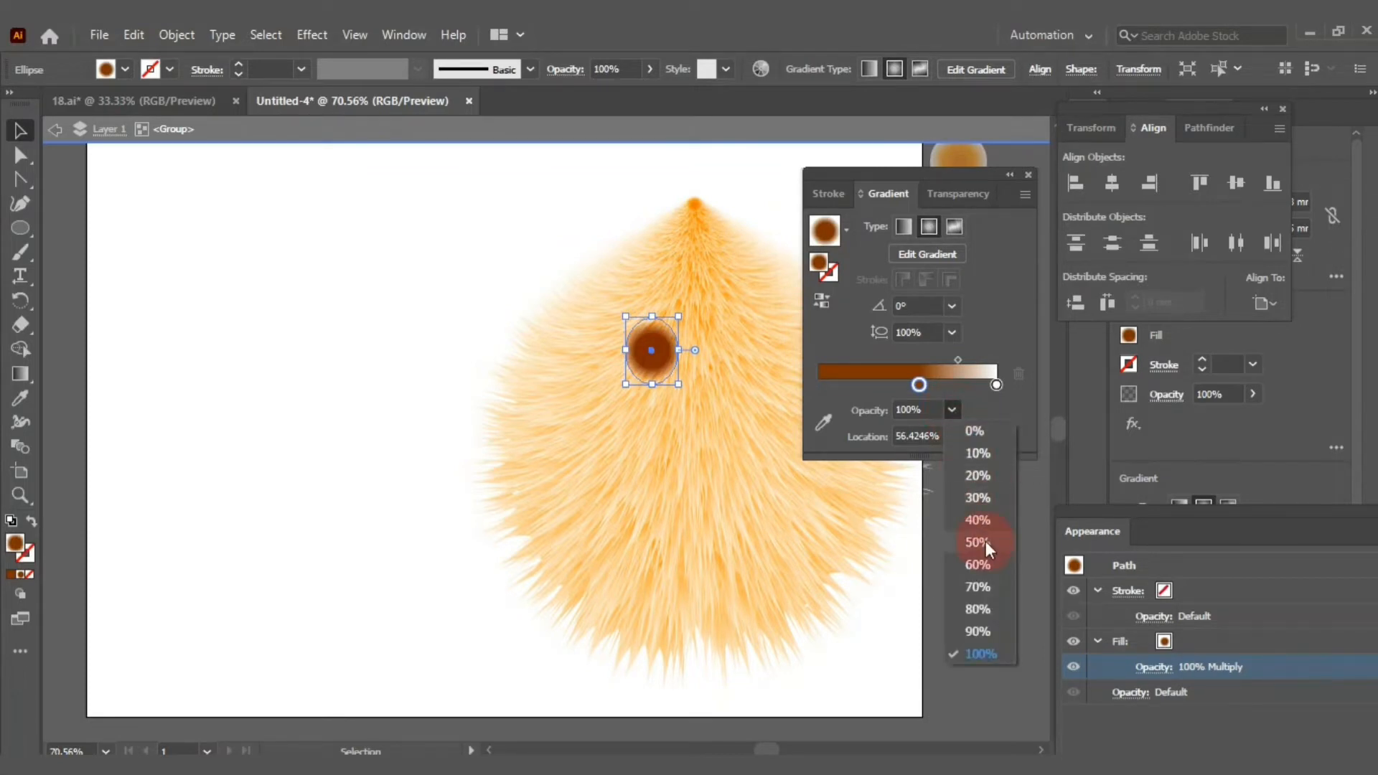
left_click(1157, 695)
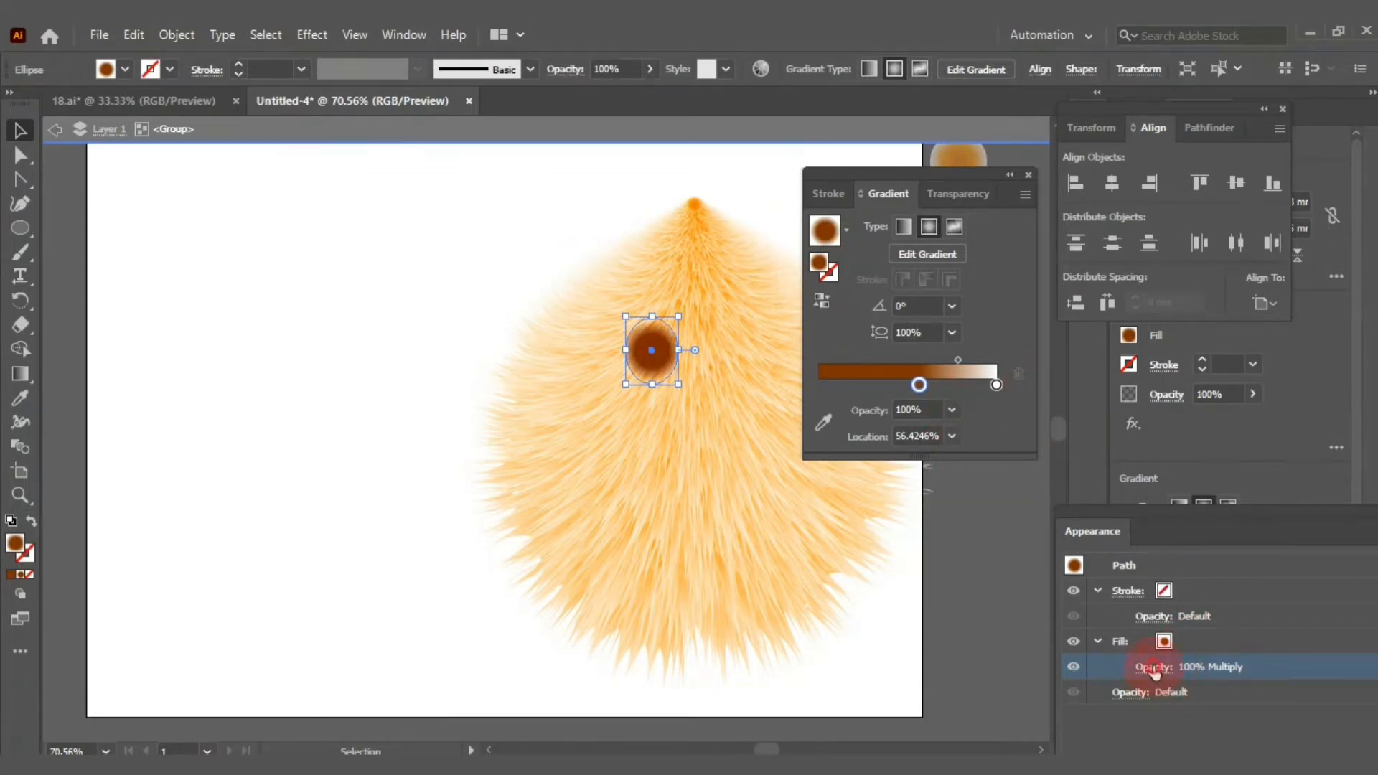
Reduce the opacity of the brown ellipse's Multiply fill to 53%.
left_click(1152, 668)
mouse_move(1106, 540)
left_mouse_down()
mouse_move(1091, 543)
mouse_move(1108, 540)
left_mouse_up()
left_click(426, 255)
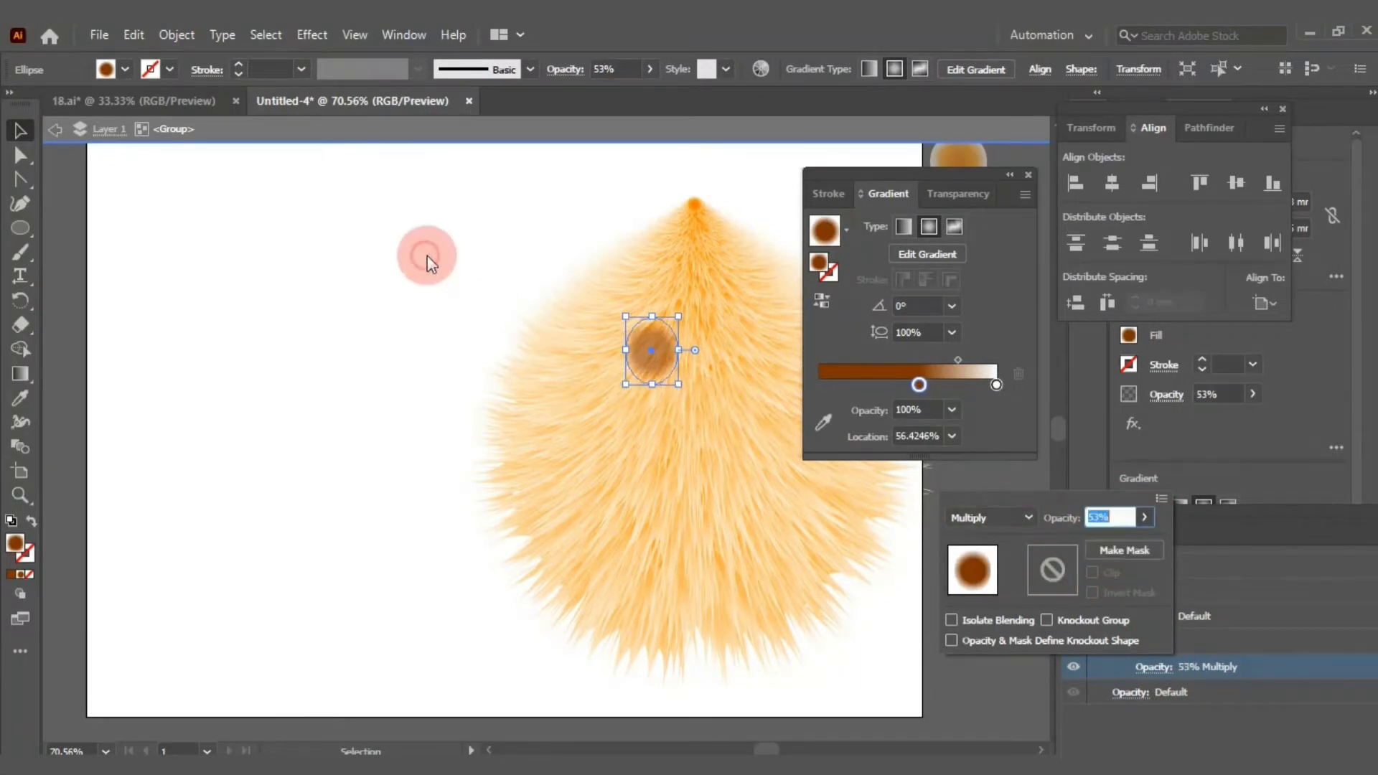
Draw a second small upright ellipse left of the fur shape and fill it with solid light grey d6d6d6.
left_click(19, 228)
left_click_drag(299, 316, 350, 384)
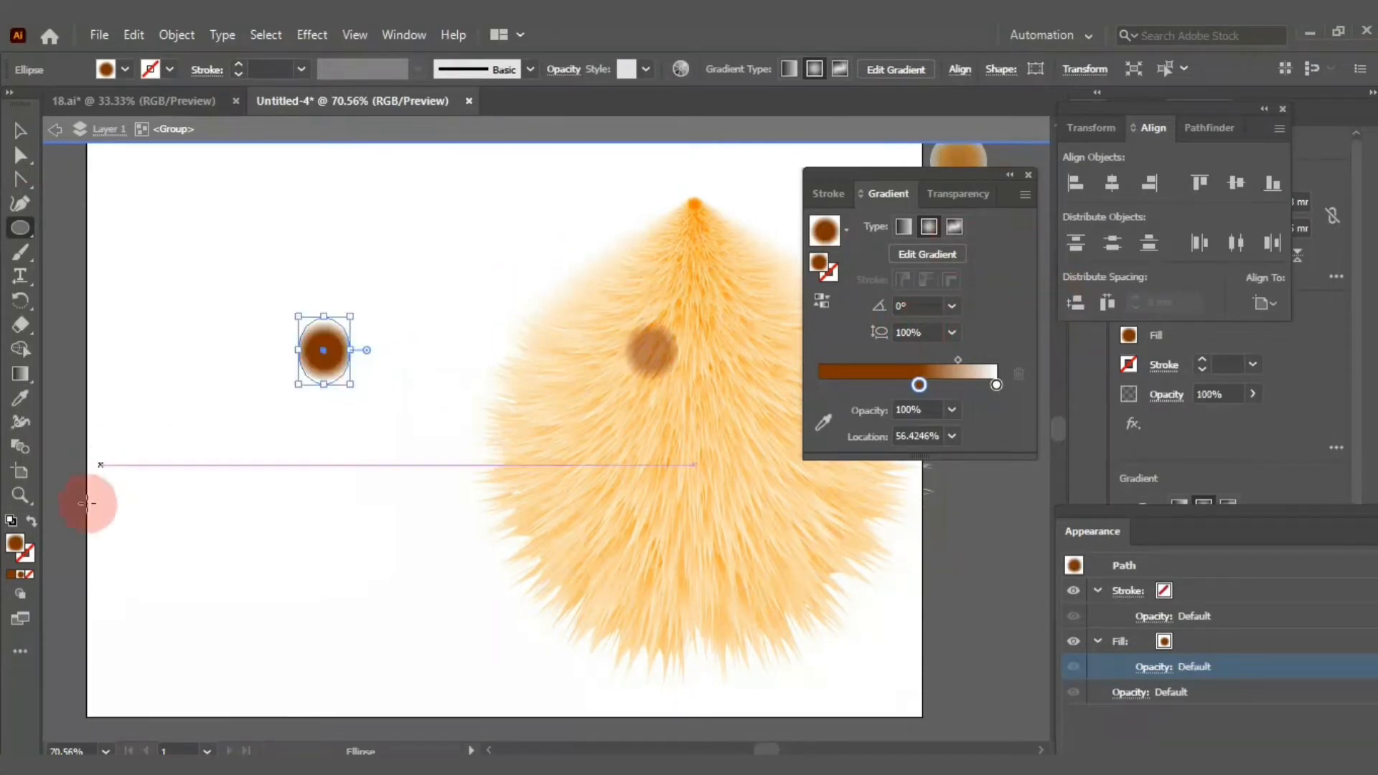
left_click(11, 574)
double_click(15, 544)
left_click(127, 351)
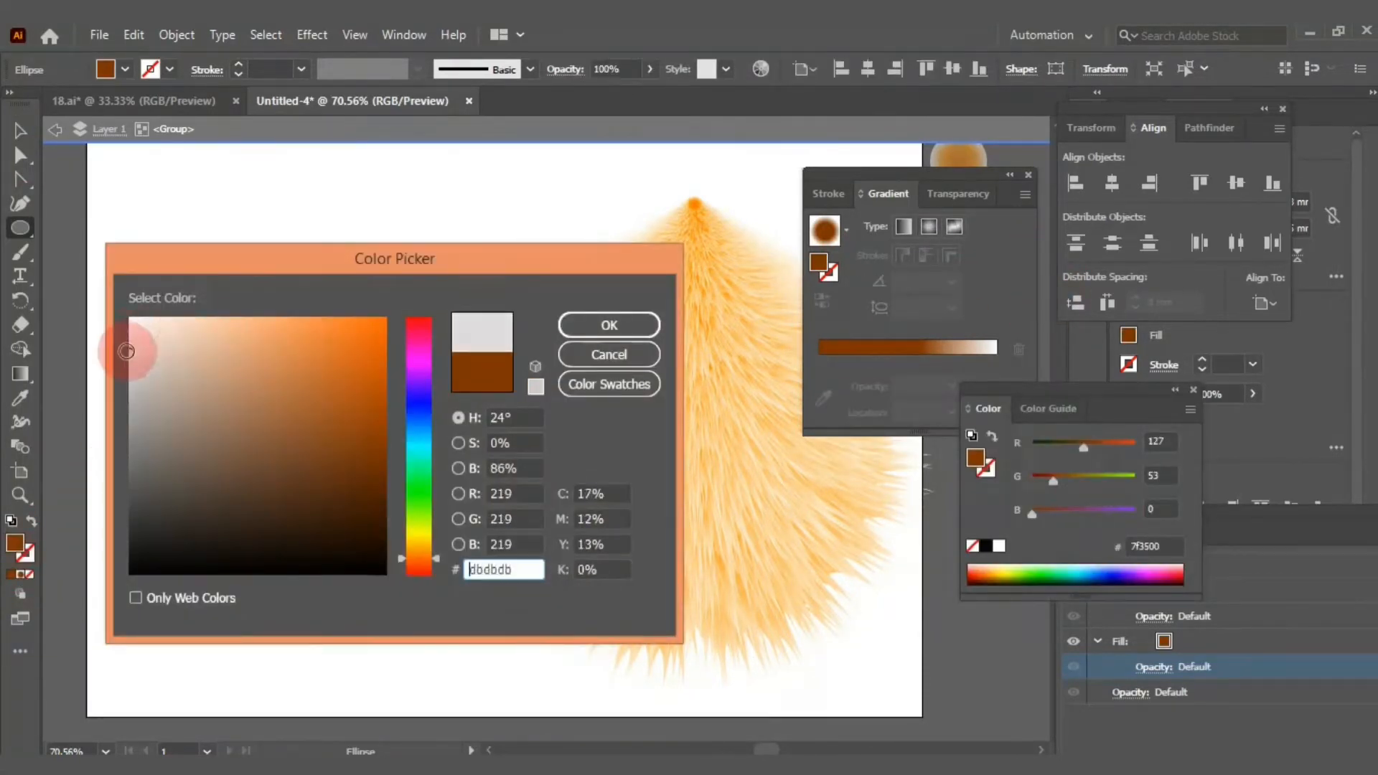
left_click_drag(126, 351, 127, 356)
left_click(588, 327)
Move the grey ellipse onto the brown shadow ellipse on the fur.
left_click(17, 131)
left_click_drag(331, 361, 657, 366)
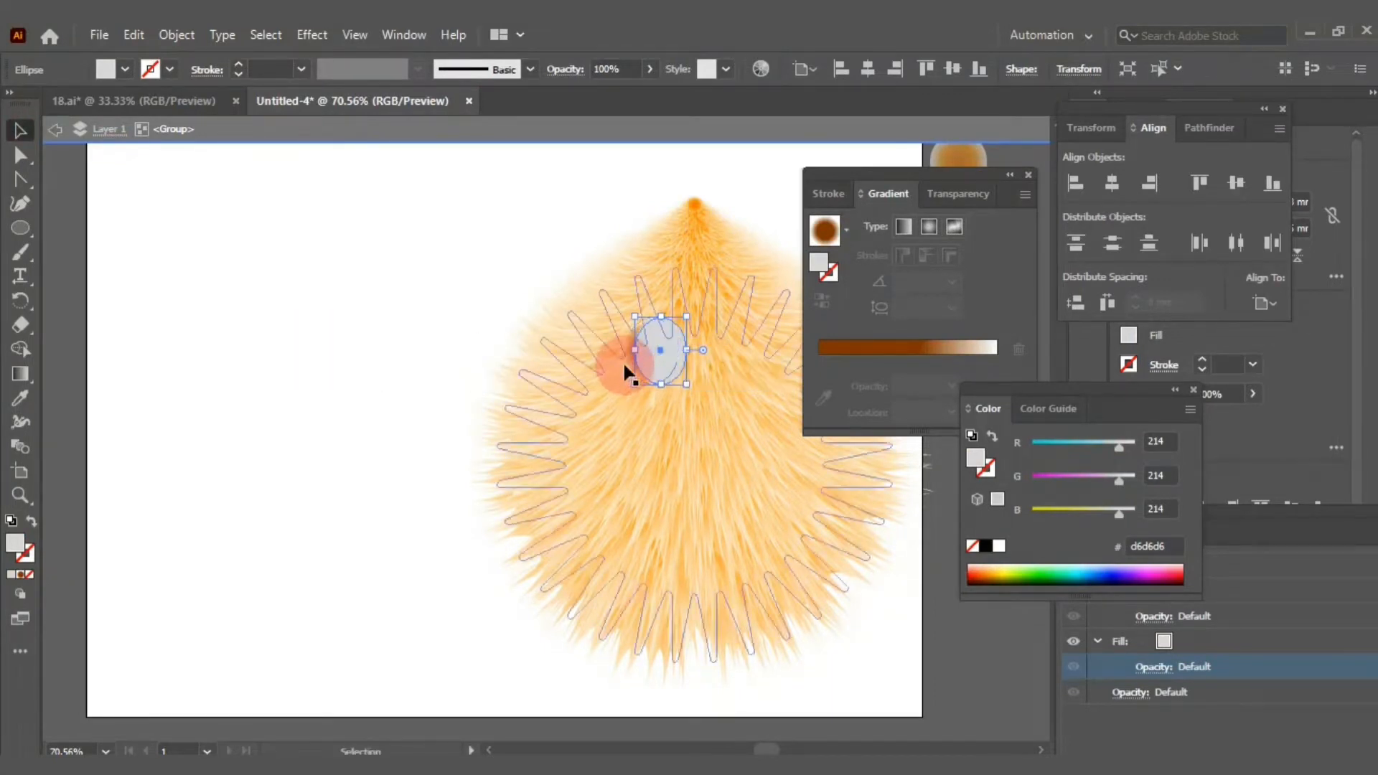
left_click(418, 286)
Enlarge the brown shadow ellipse vertically and horizontally so it surrounds the grey ellipse.
left_click(629, 344)
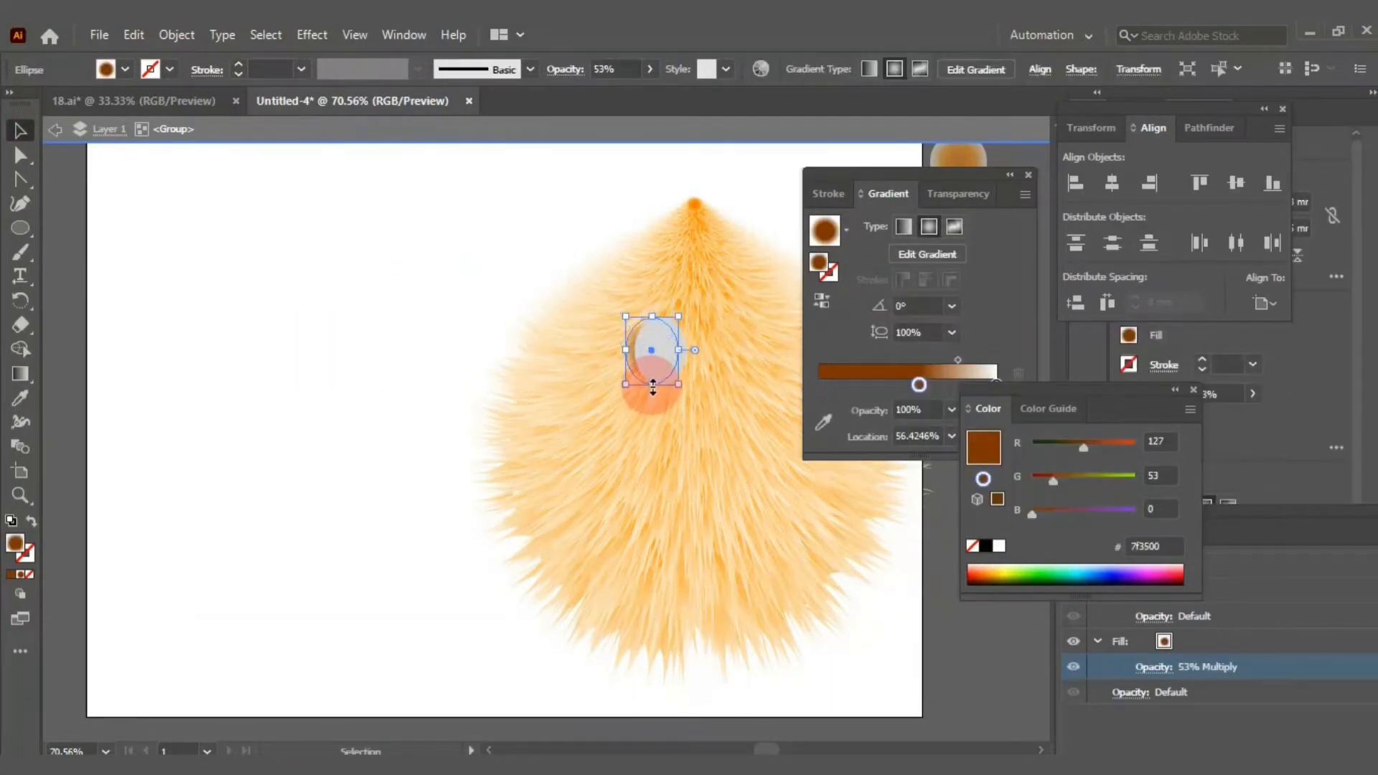
left_click_drag(653, 386, 653, 404)
left_click_drag(652, 317, 652, 303)
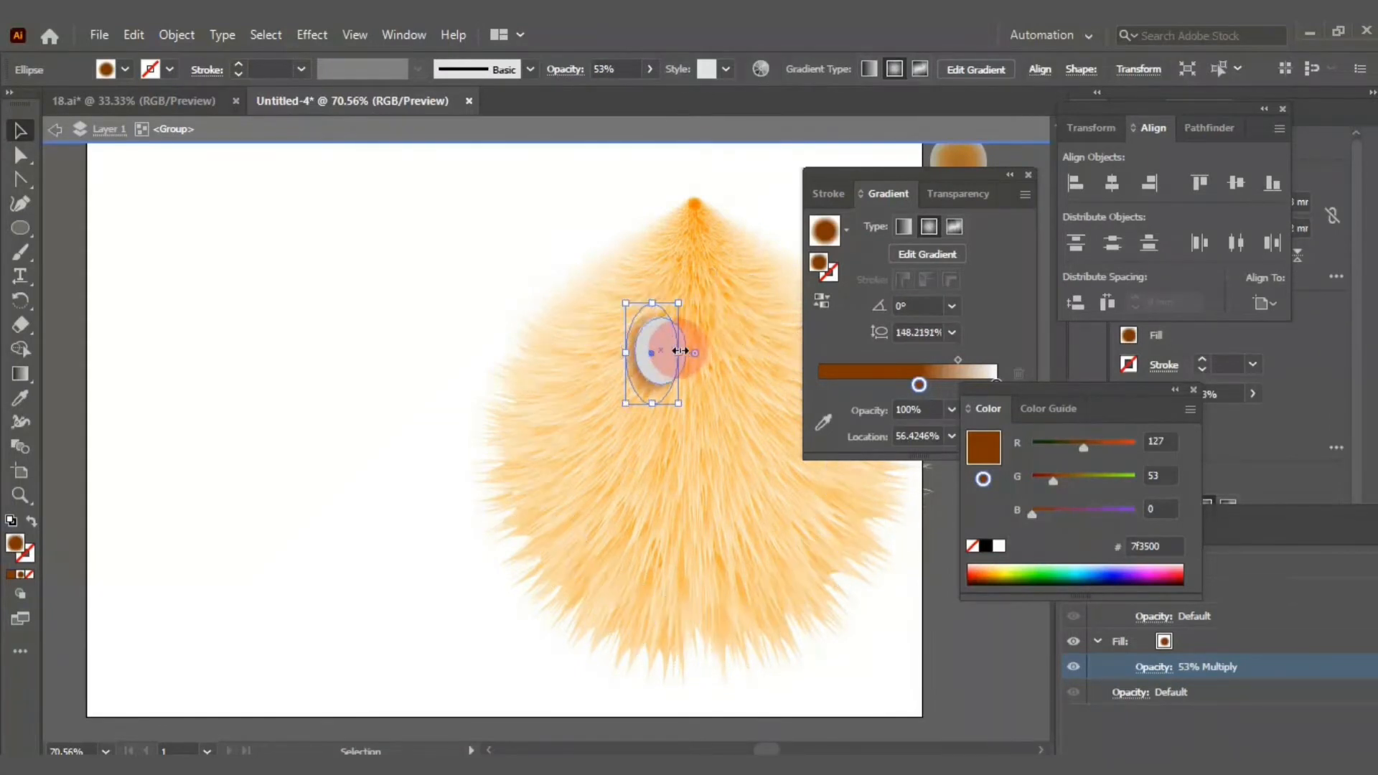
left_click_drag(678, 353, 694, 353)
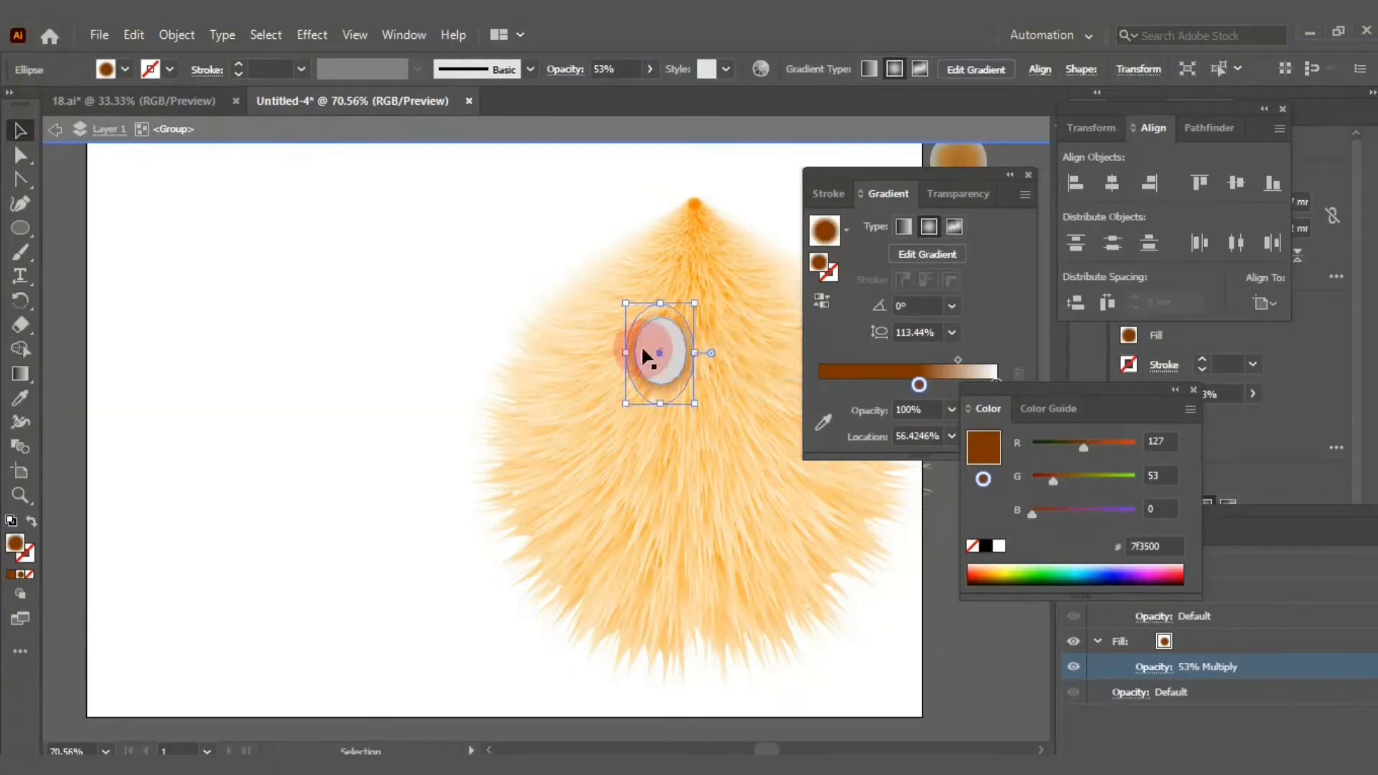
left_click(411, 244)
Lower the opacity of the shadow ellipse's Multiply fill to 45%.
left_click(667, 345)
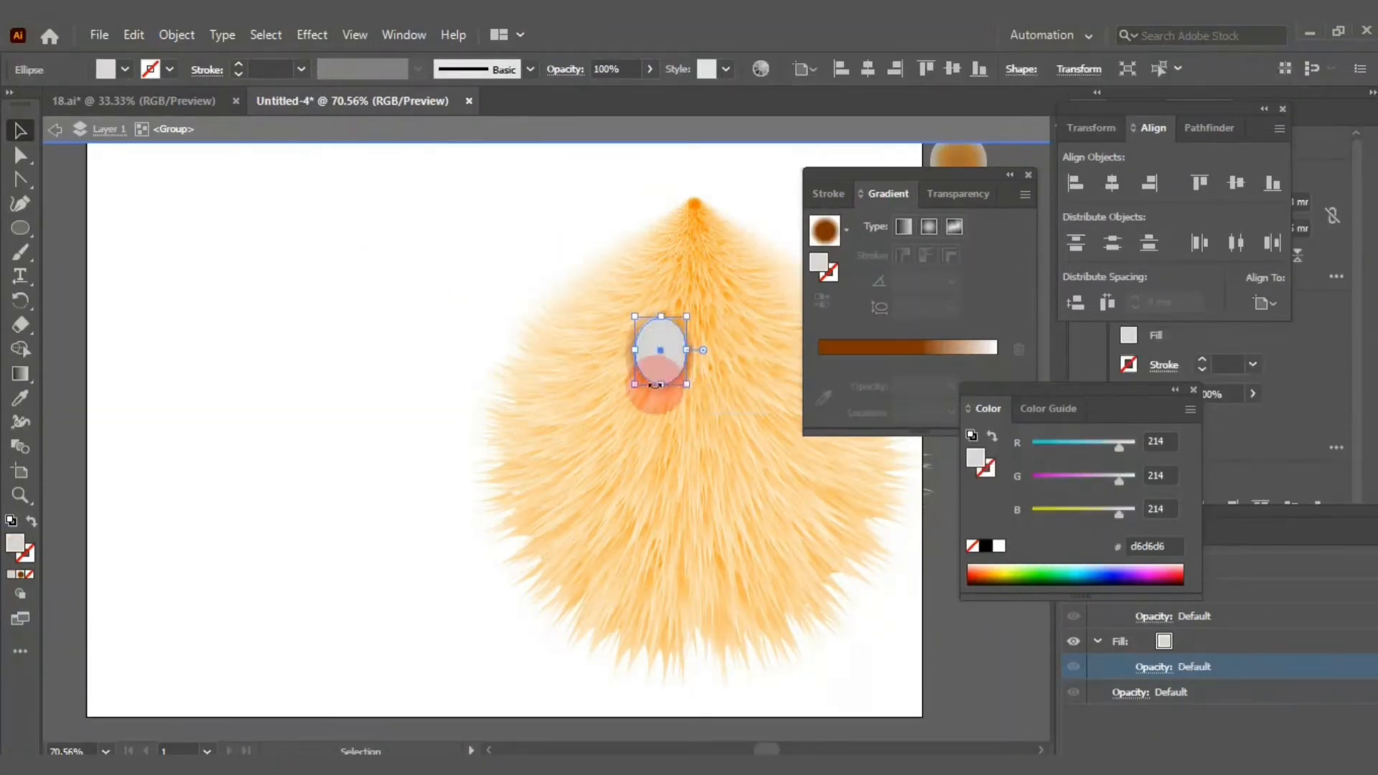
left_click(445, 287)
left_click(626, 368)
left_click(1154, 667)
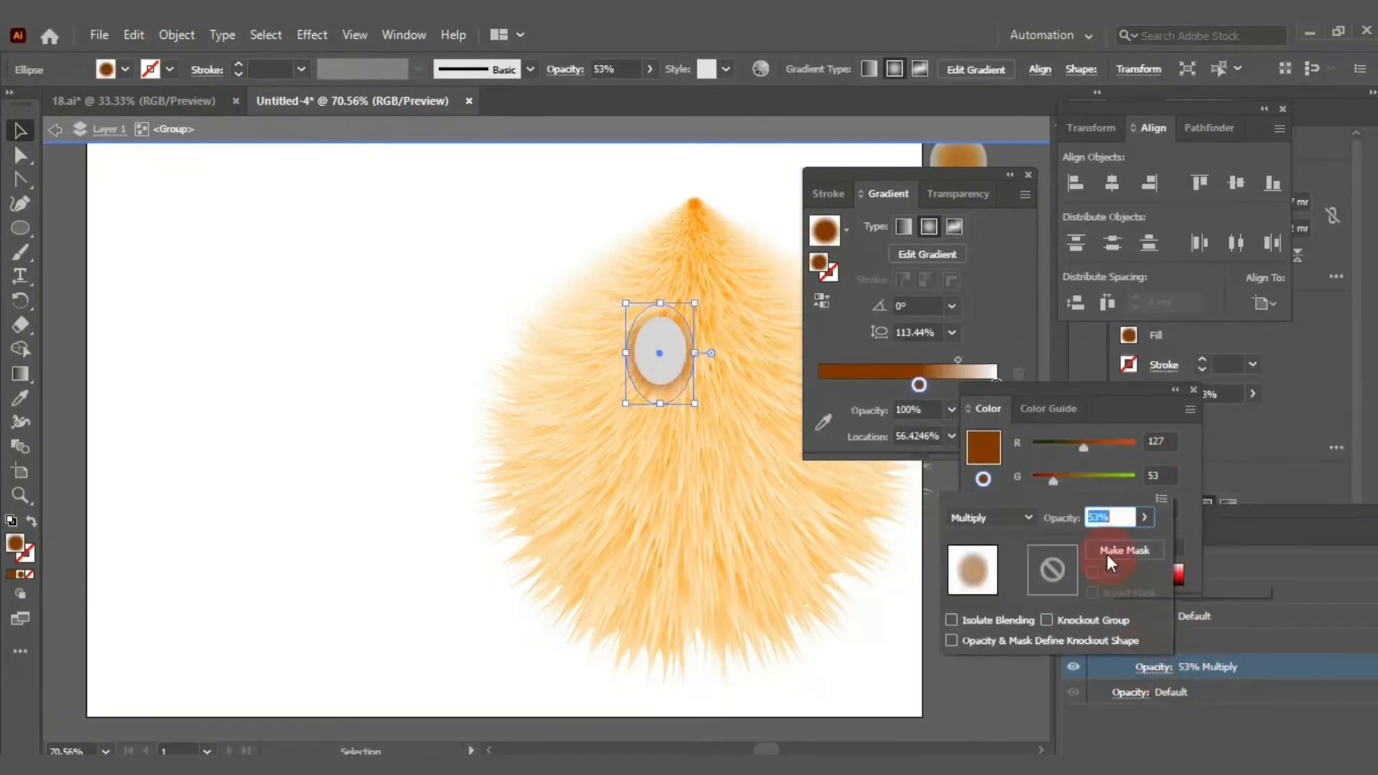
left_click(356, 240)
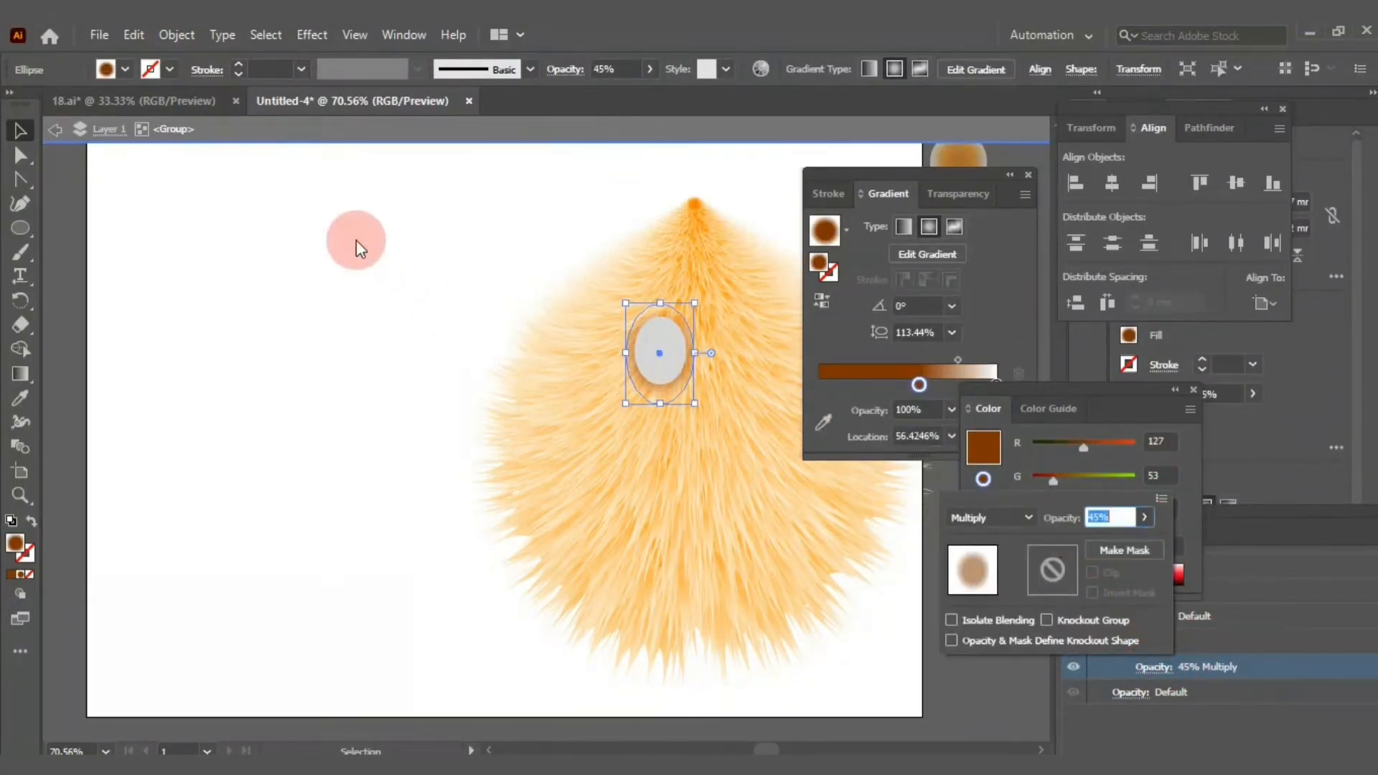
Duplicate the grey ellipse and place the copy in the empty area left of the fur shape.
left_click(678, 339)
key("a")
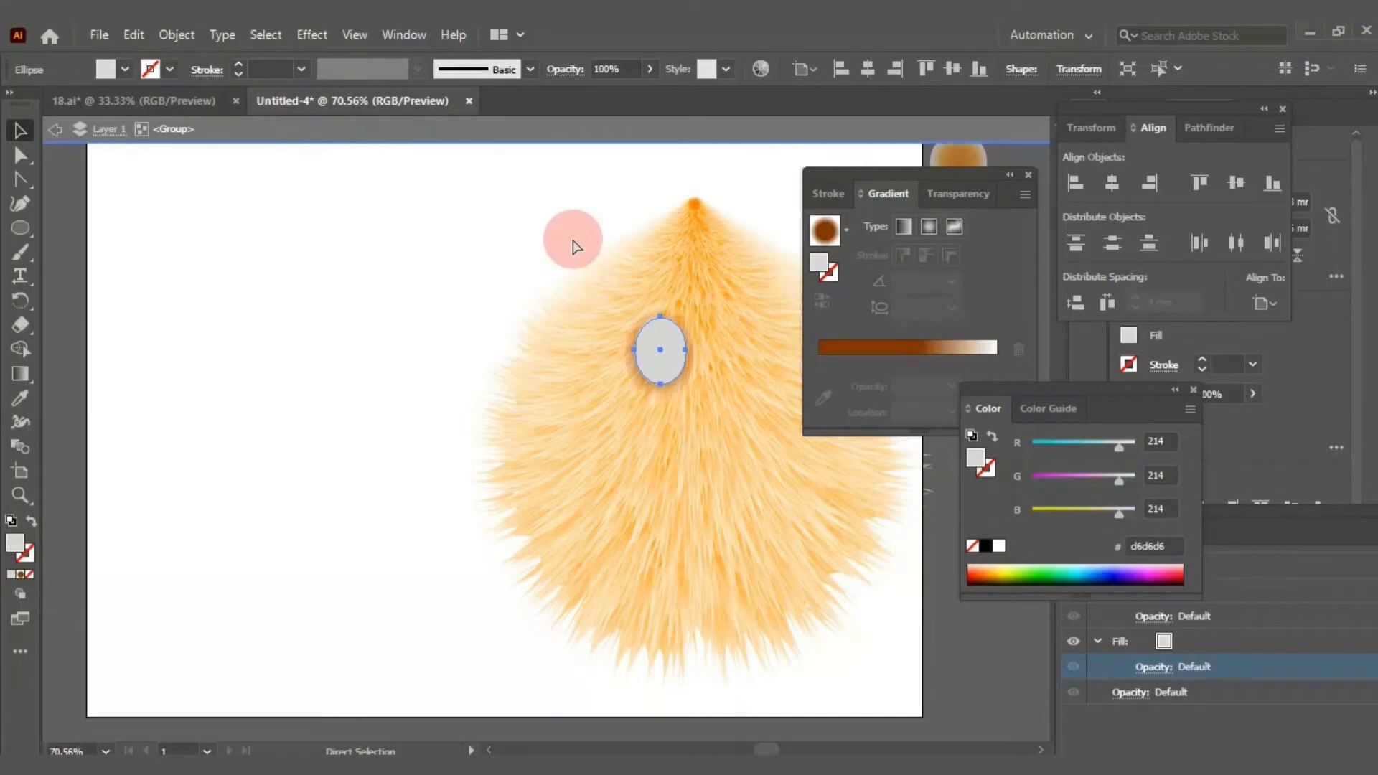
key("ctrl+v")
left_click_drag(553, 442, 331, 407)
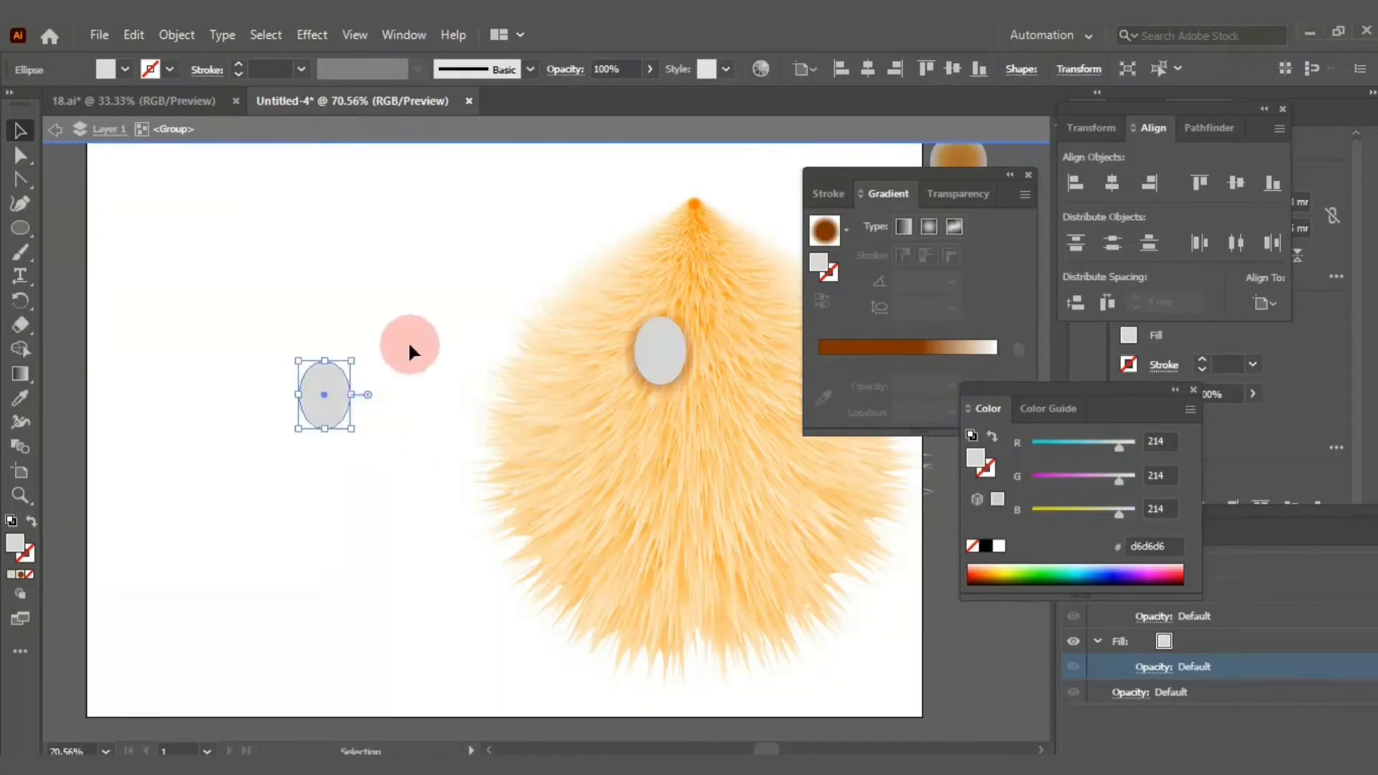
Fill the copied ellipse with dark brown 512100.
double_click(14, 549)
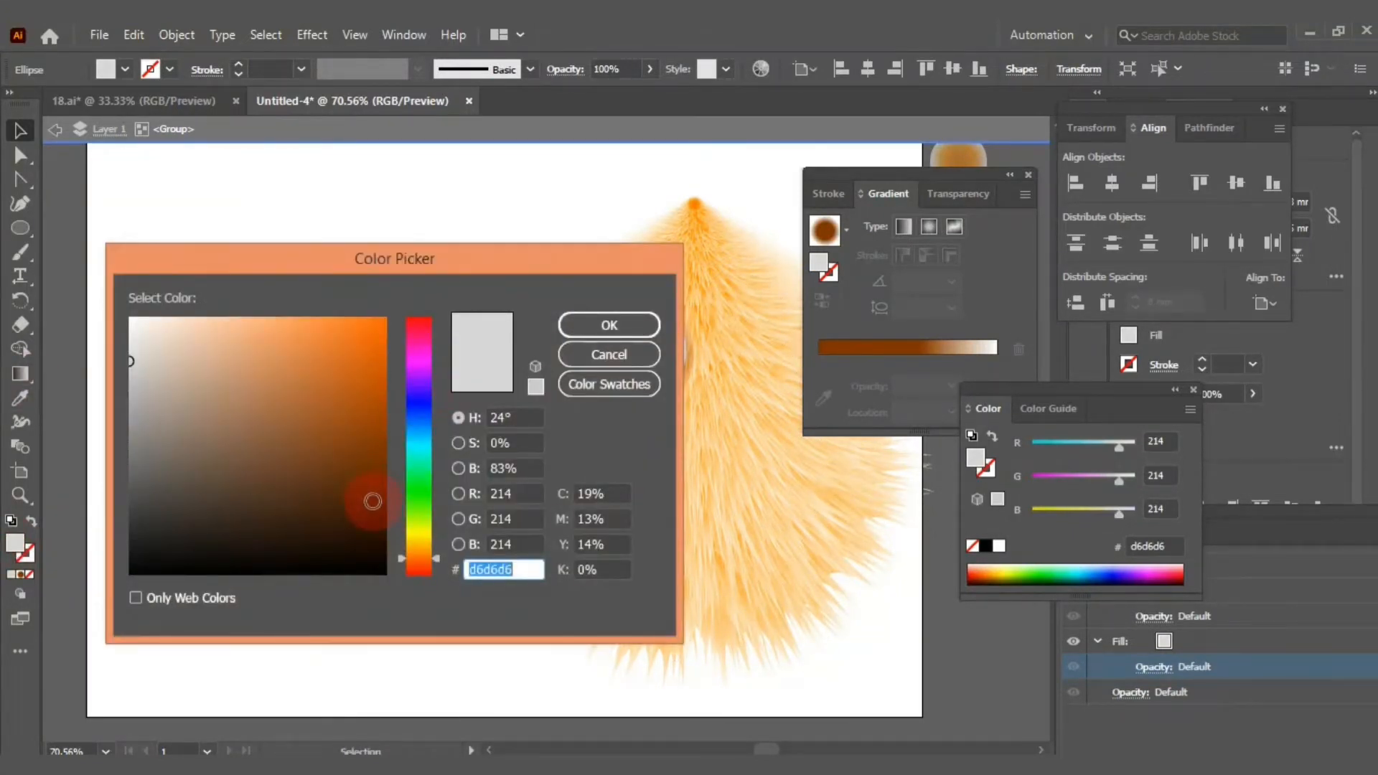
mouse_move(369, 498)
left_mouse_down()
mouse_move(385, 516)
mouse_move(411, 492)
left_mouse_up()
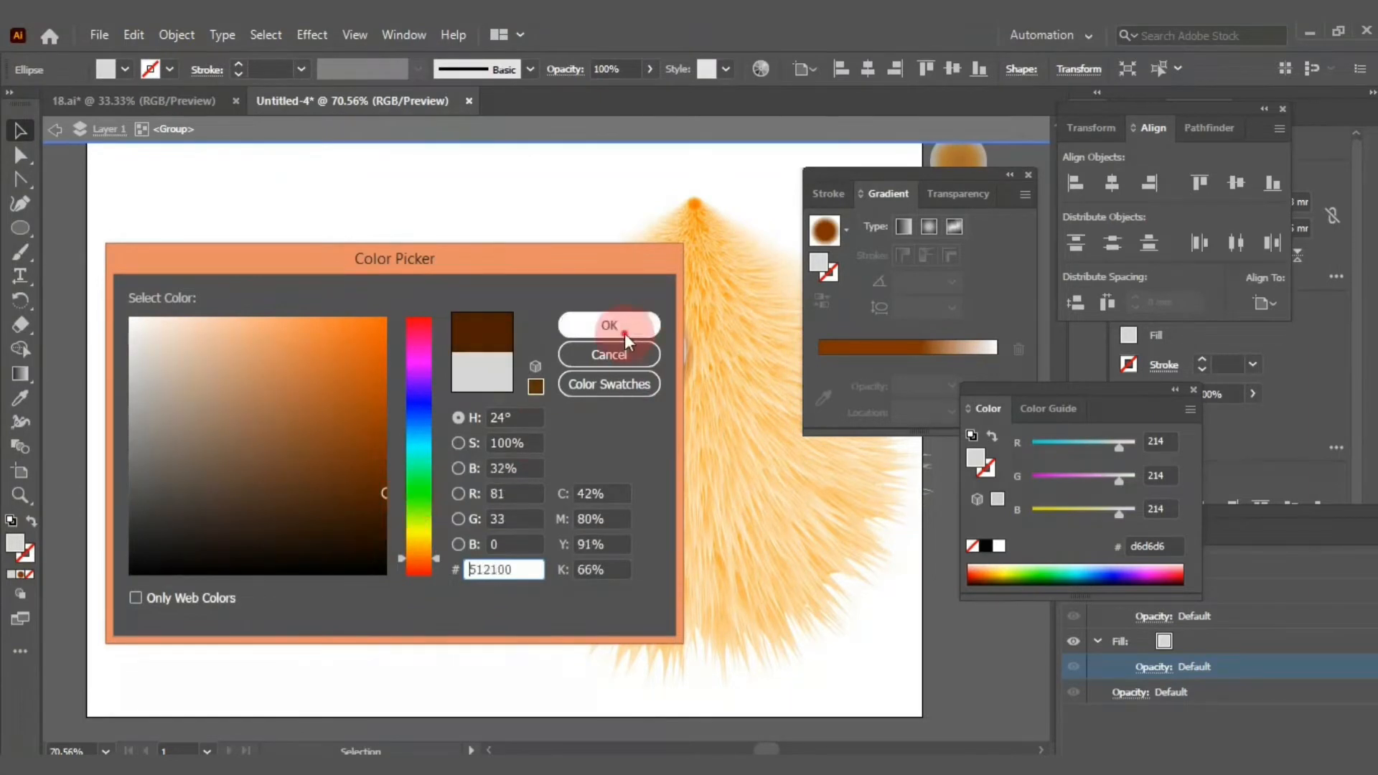
left_click(623, 334)
Shrink the dark brown ellipse and place it over the grey ellipse as the iris of the eye.
left_click_drag(298, 363, 292, 487)
left_click(297, 407)
key("ctrl+plus")
key("ctrl+plus")
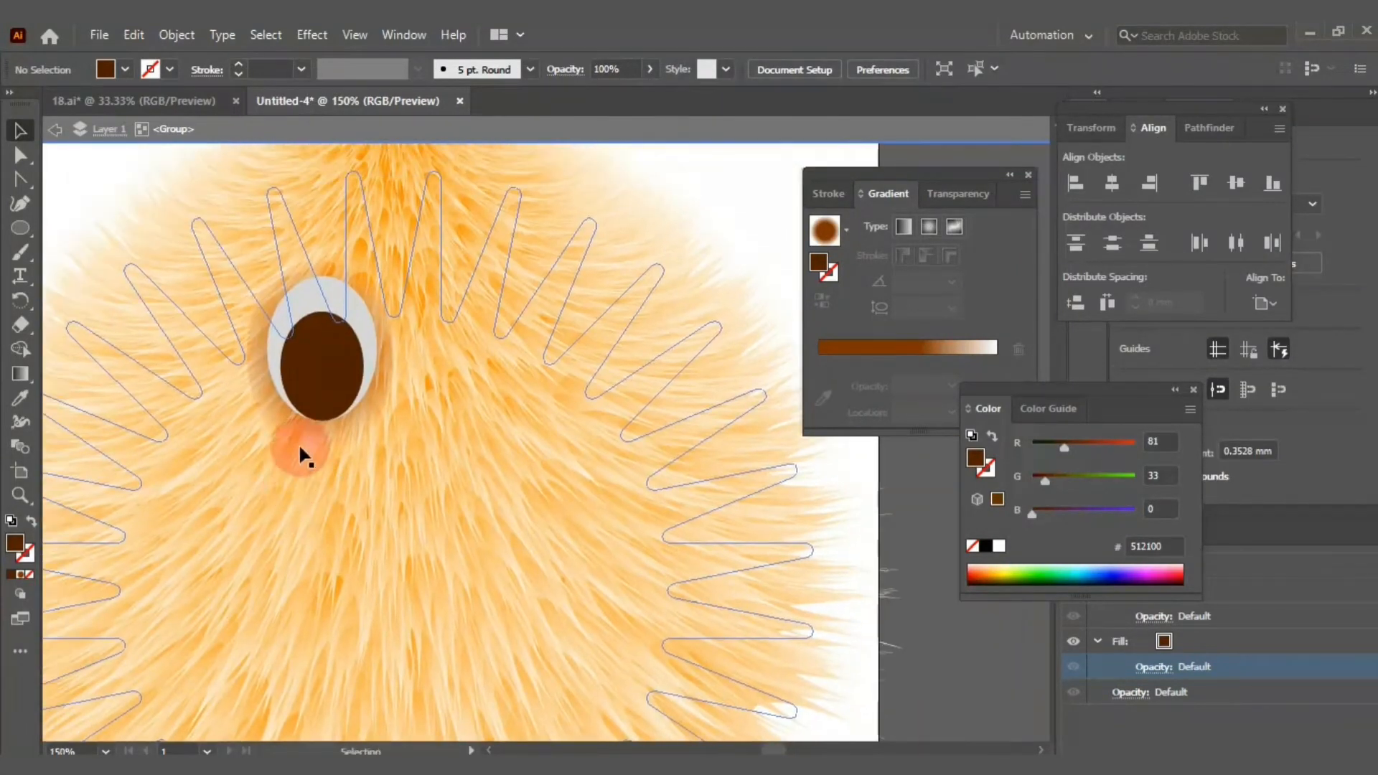
Adjust the shadow ellipse's gradient stops, with a brown 7f3500 stop at 0%.
left_click(256, 375)
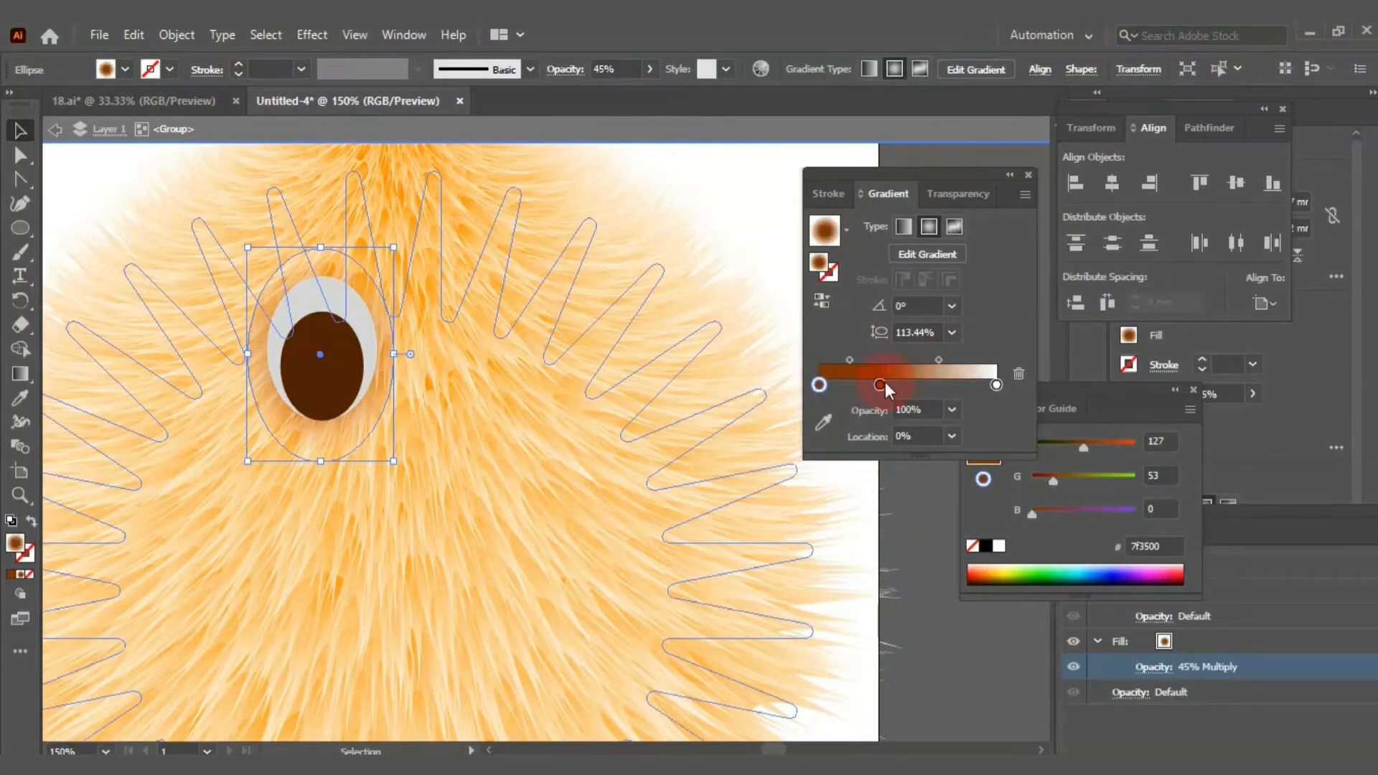
left_click(788, 165)
Move the dark brown iris up slightly and place a smaller copy of it inside as the pupil.
left_click_drag(343, 366, 343, 360)
key("ctrl+c")
key("ctrl+v")
left_click_drag(504, 376, 336, 363)
Fill the smaller inner ellipse with black 000000.
double_click(16, 551)
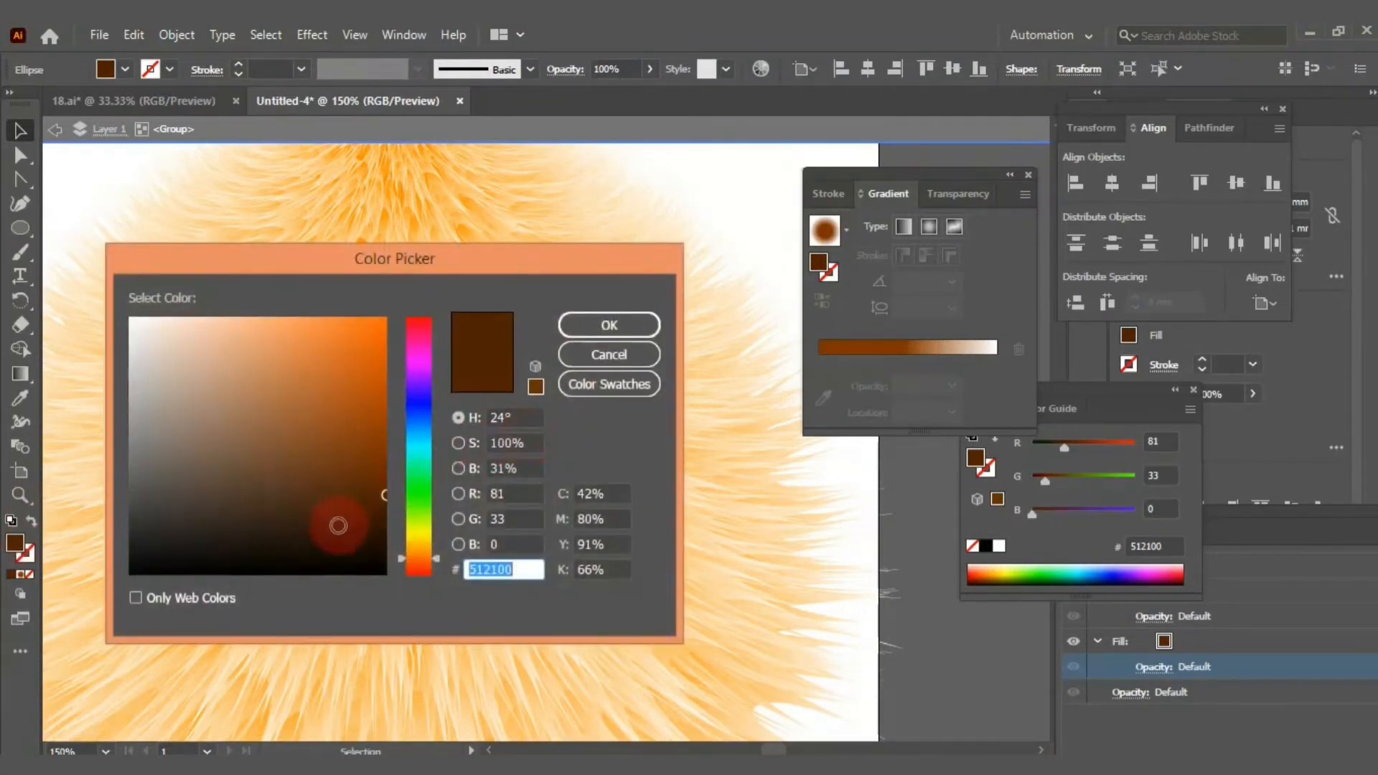
type("000000")
left_click(603, 341)
Draw a small circle over the upper-left edge of the iris as a highlight and fill it with white ffffff.
left_click(21, 229)
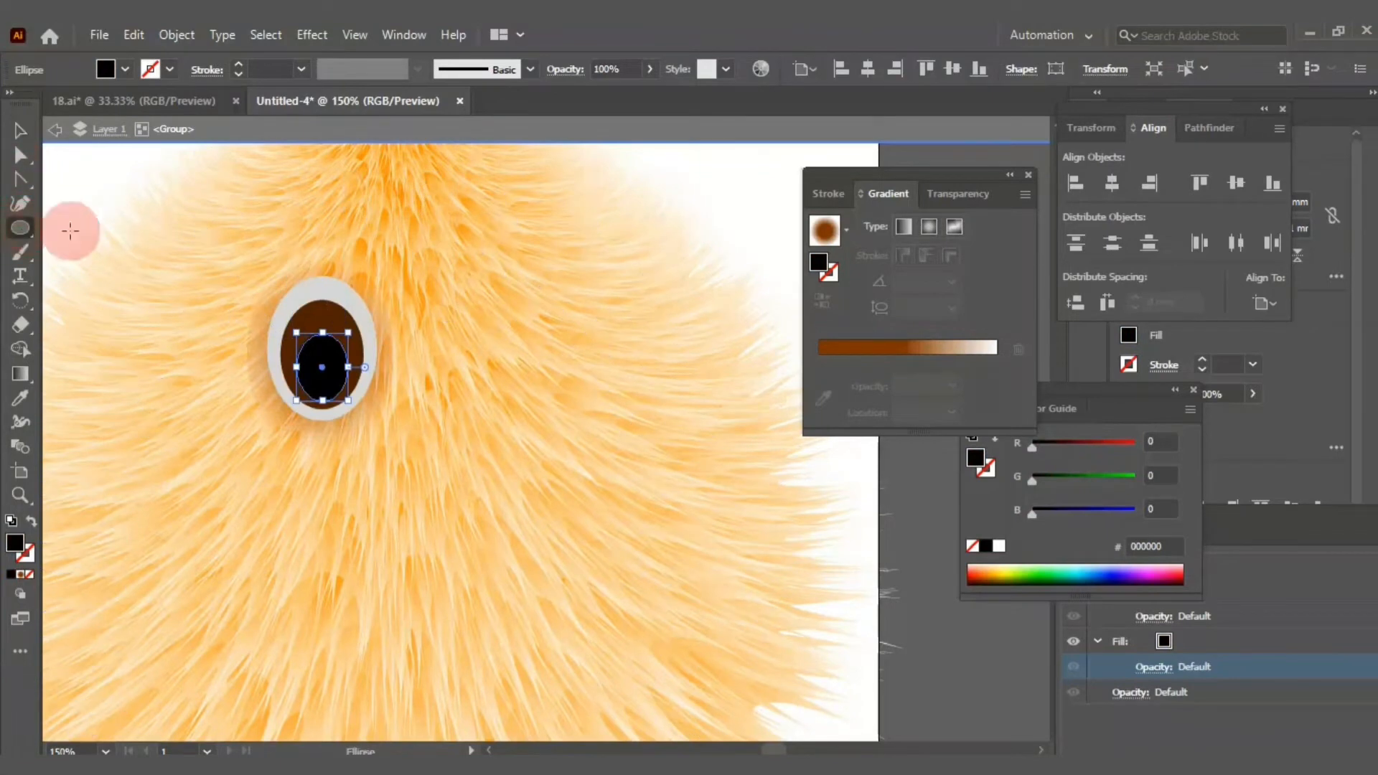
left_click_drag(287, 293, 310, 316)
double_click(16, 546)
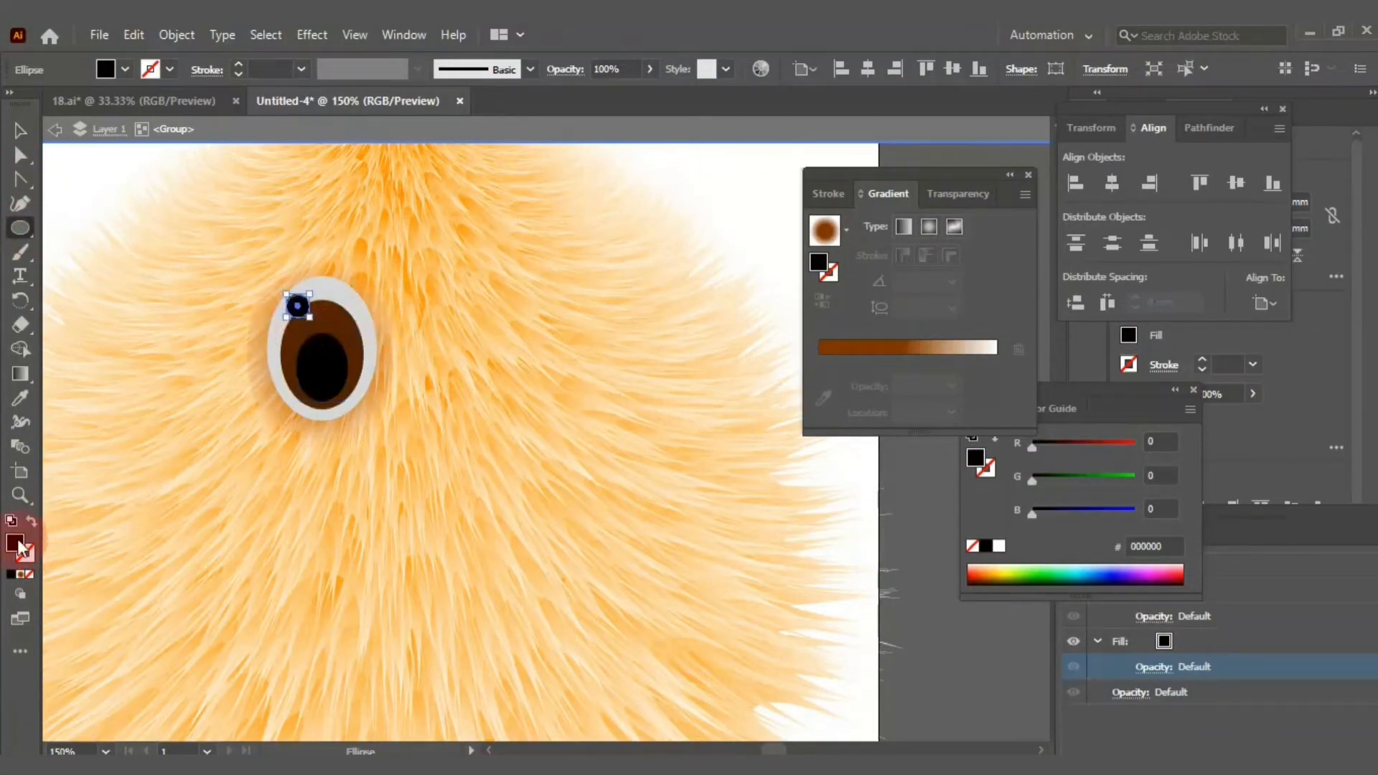
left_click(115, 316)
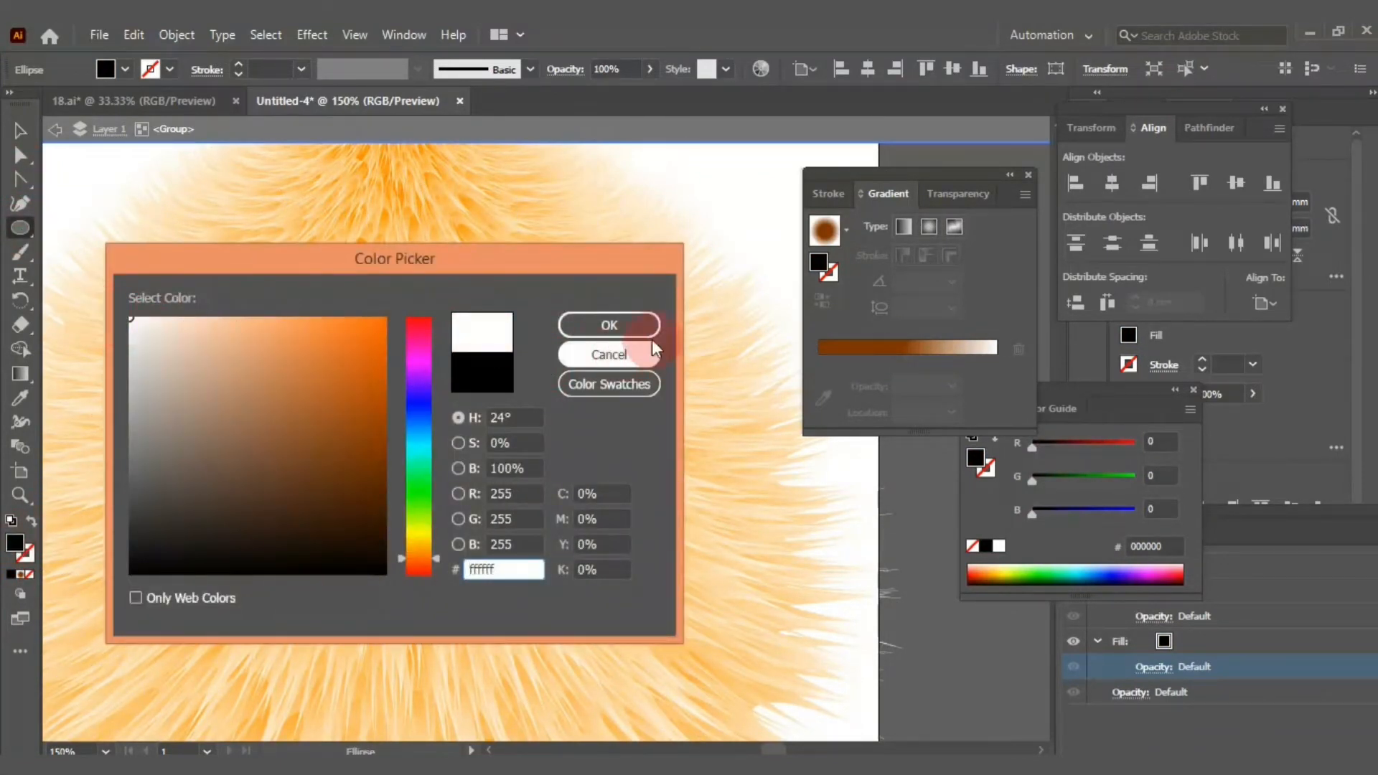
left_click(637, 328)
Add a smaller white circle at the lower right of the pupil and move the larger highlight slightly down over the iris edge.
left_click(20, 227)
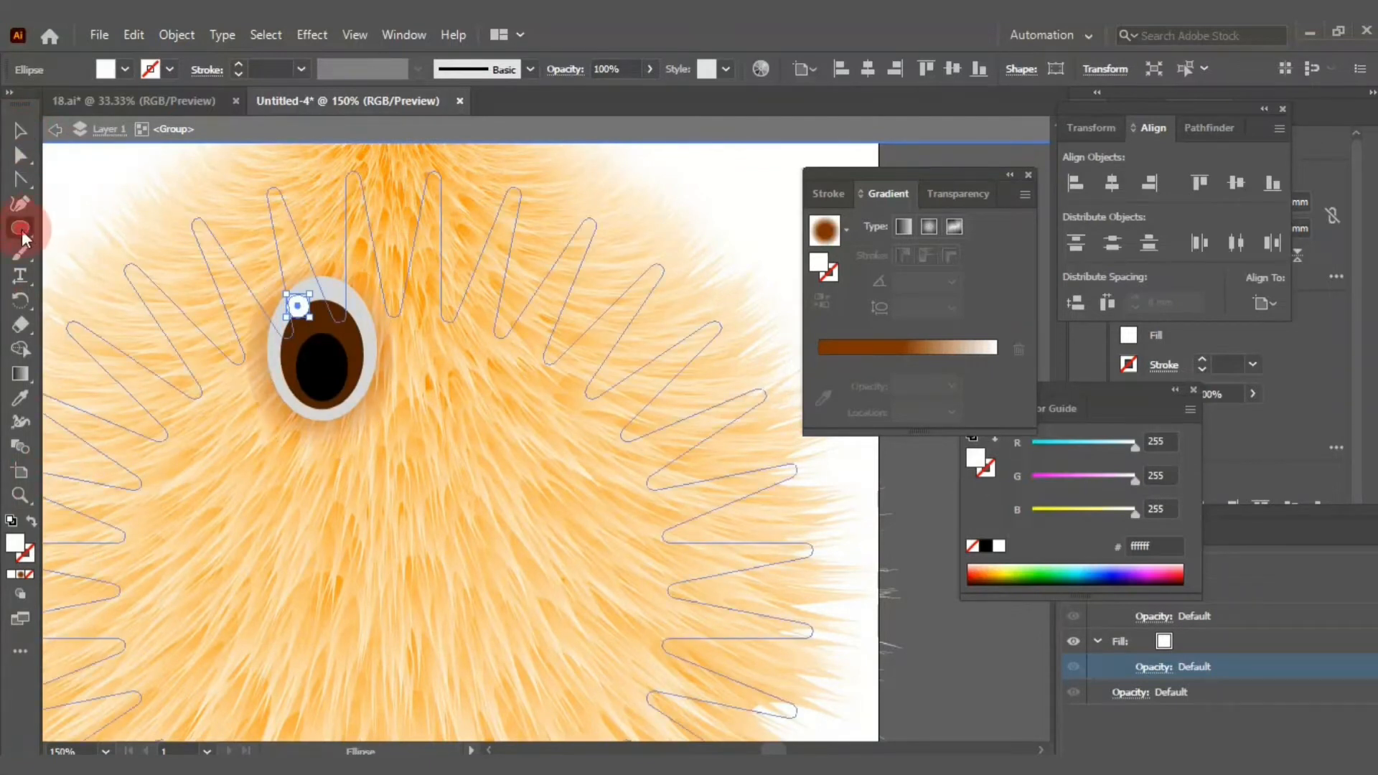
left_click_drag(345, 391, 448, 380)
key("v")
left_click(765, 163)
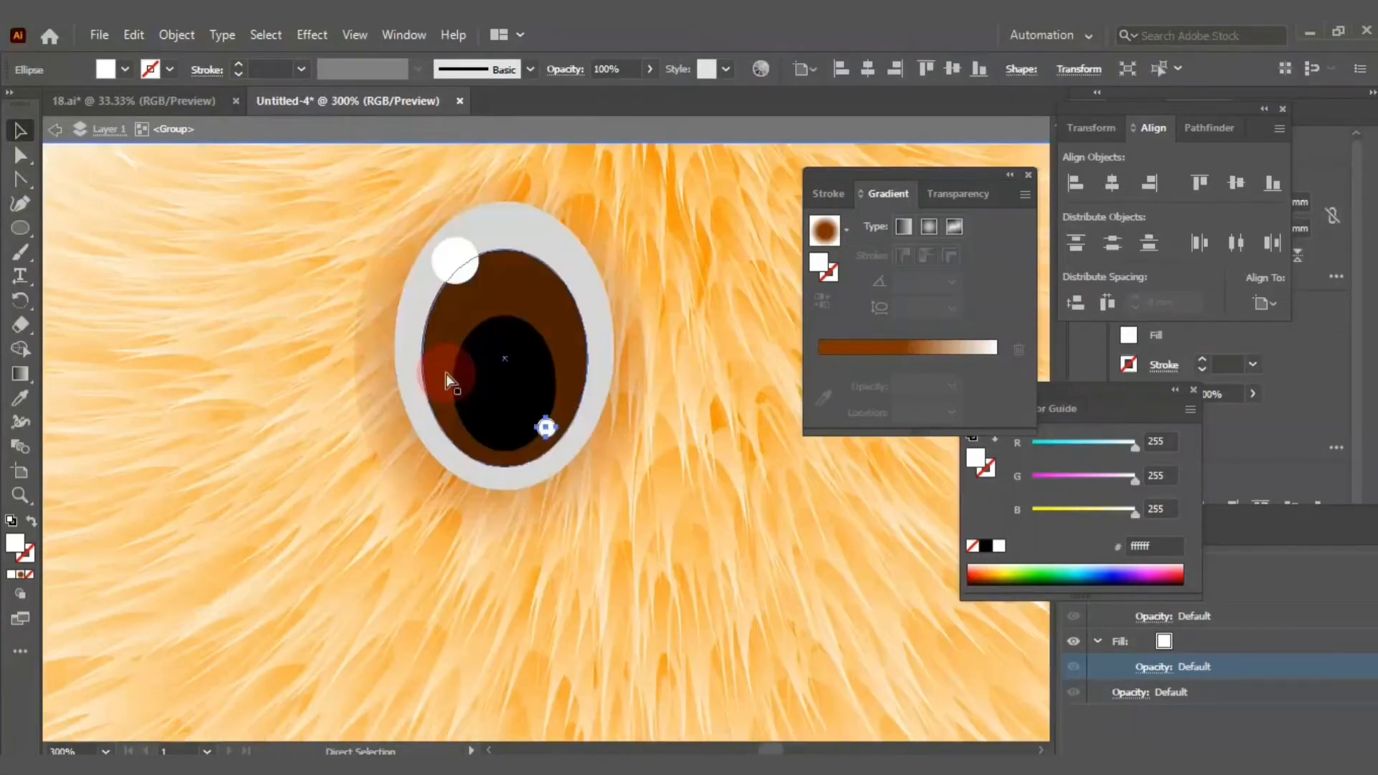
key("ctrl+plus")
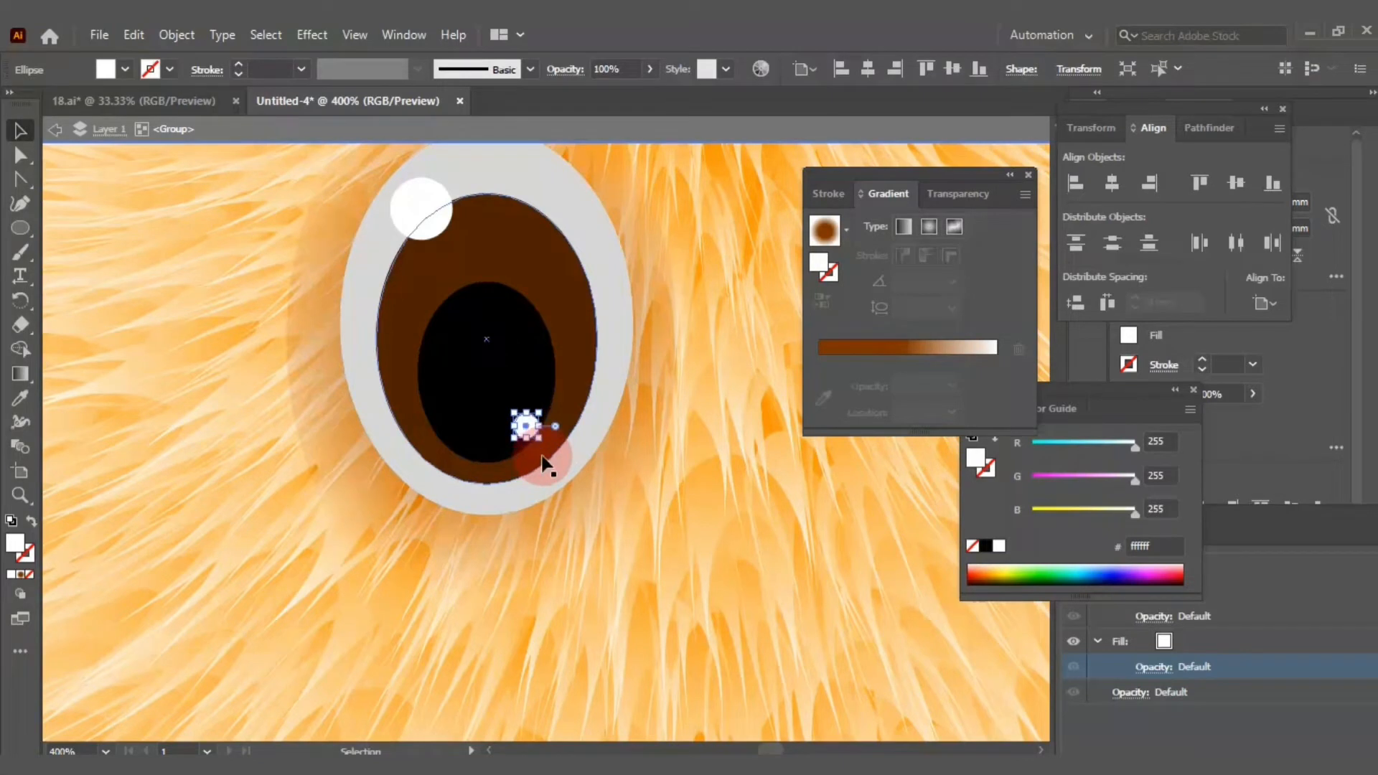
left_click_drag(424, 209, 421, 232)
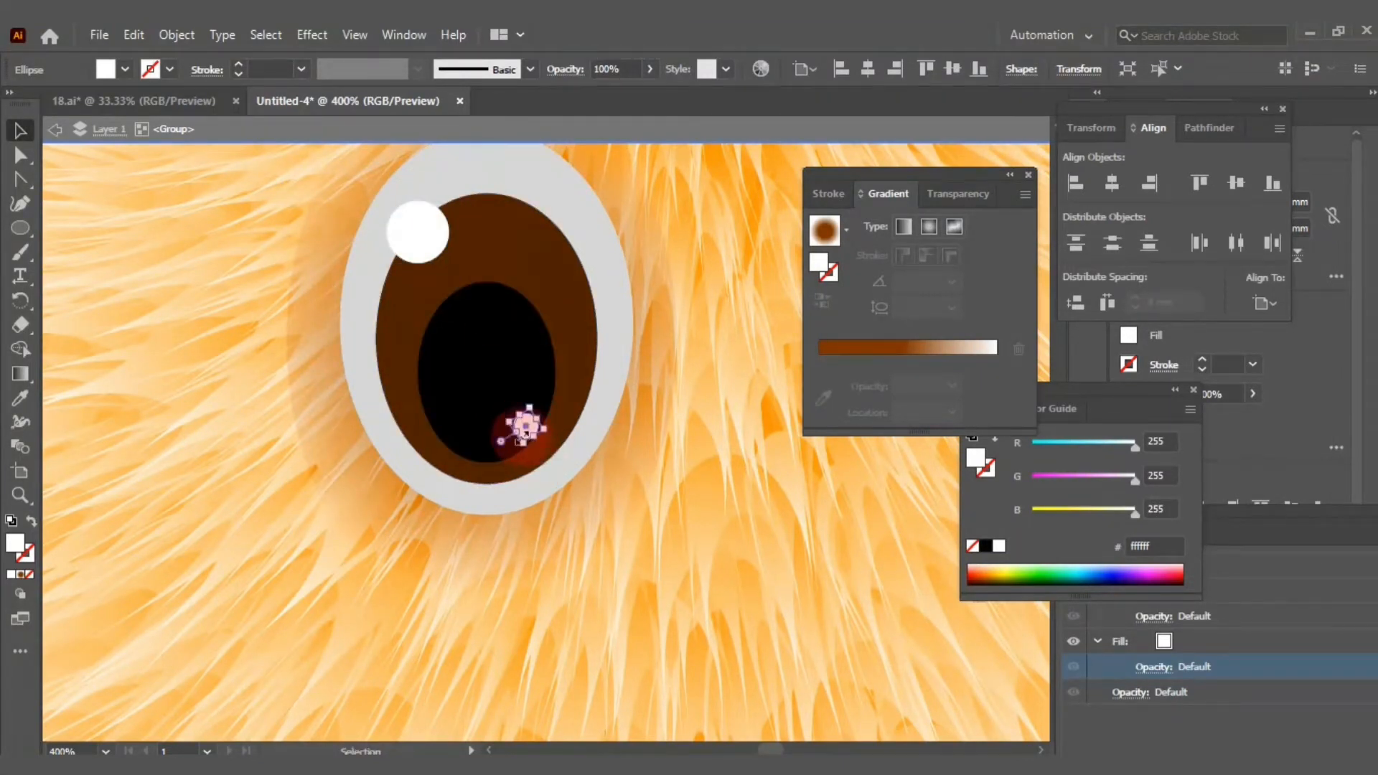
left_click(682, 306)
key("ctrl+minus")
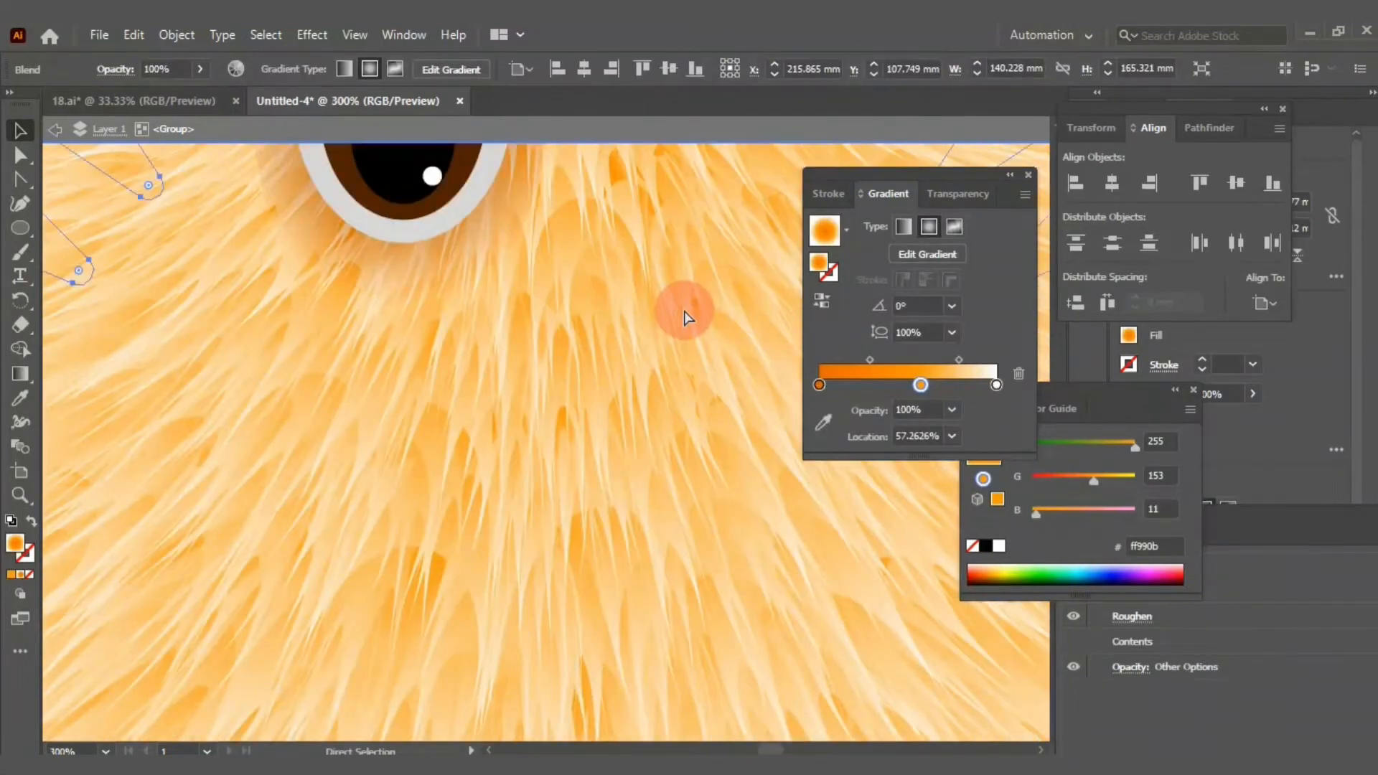
key("ctrl+minus")
key("ctrl+minus")
key("ctrl+minus")
key("ctrl+minus")
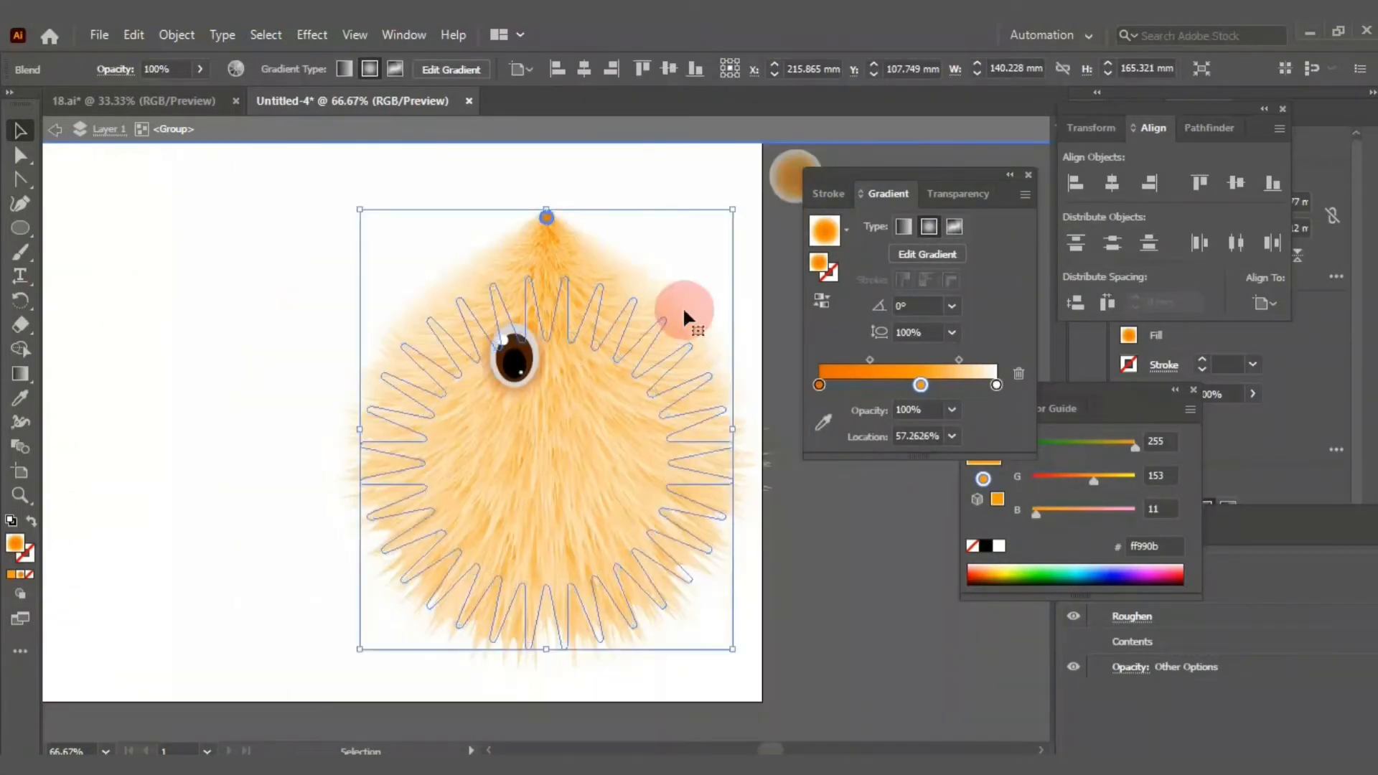
left_click(710, 195)
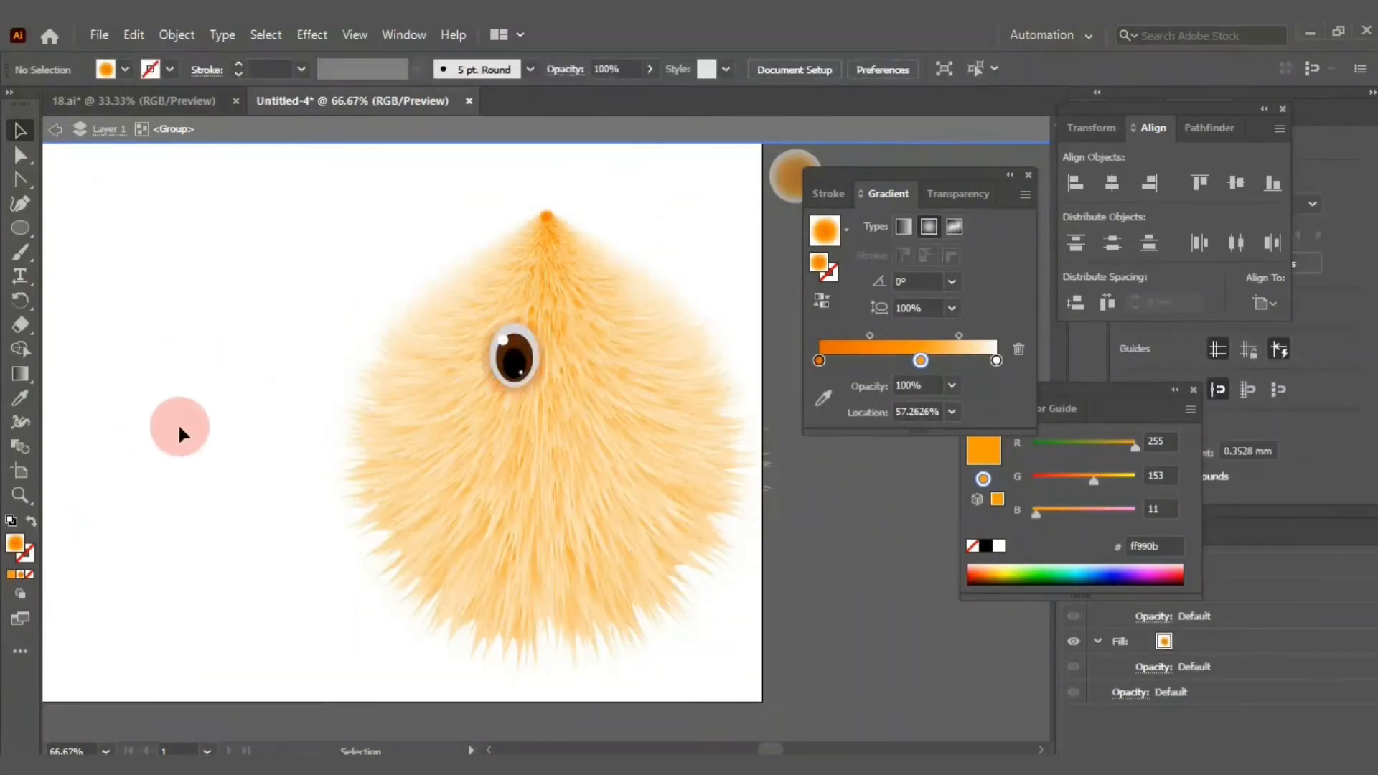
Select all the ellipses of the eye, including the shadow and both highlights, and group them.
left_click(23, 496)
left_click(643, 244)
left_click(370, 610)
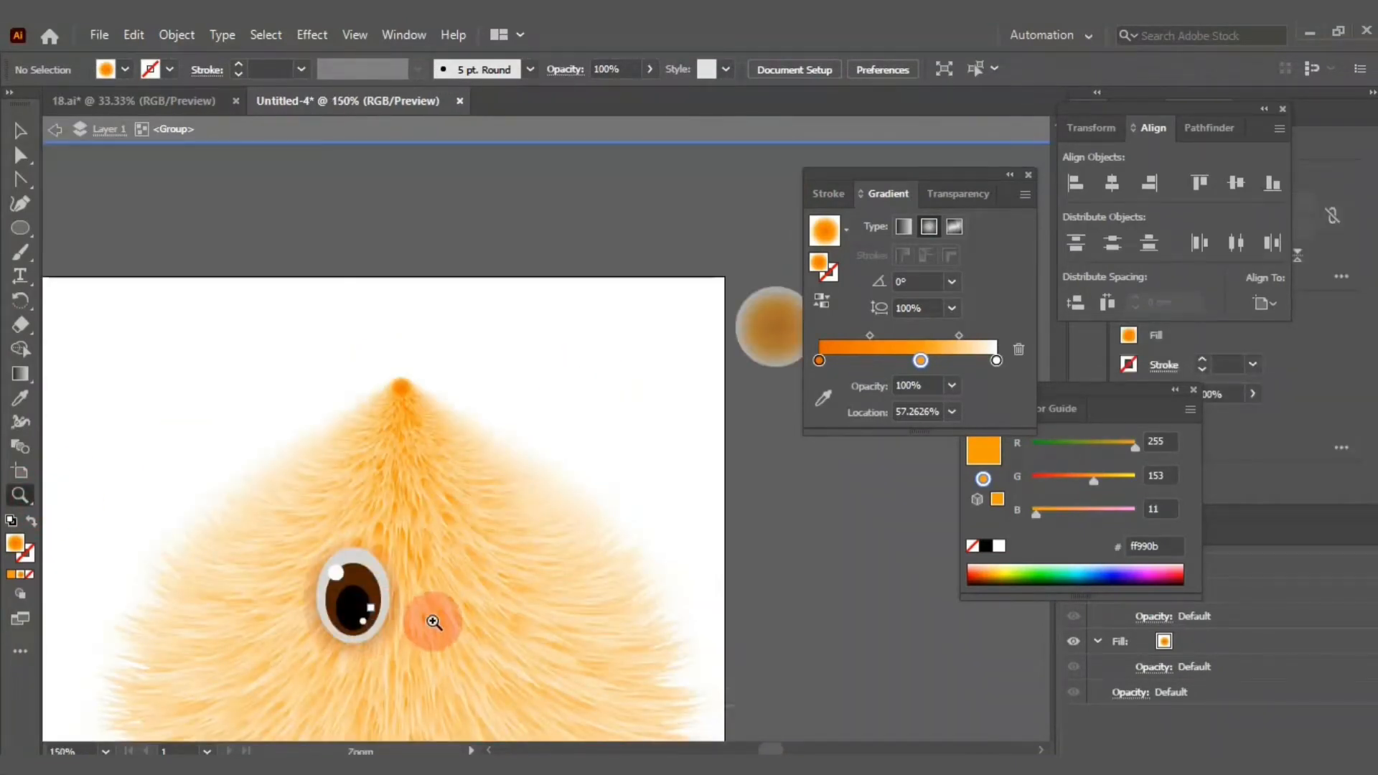
left_click(651, 448)
left_click(20, 131)
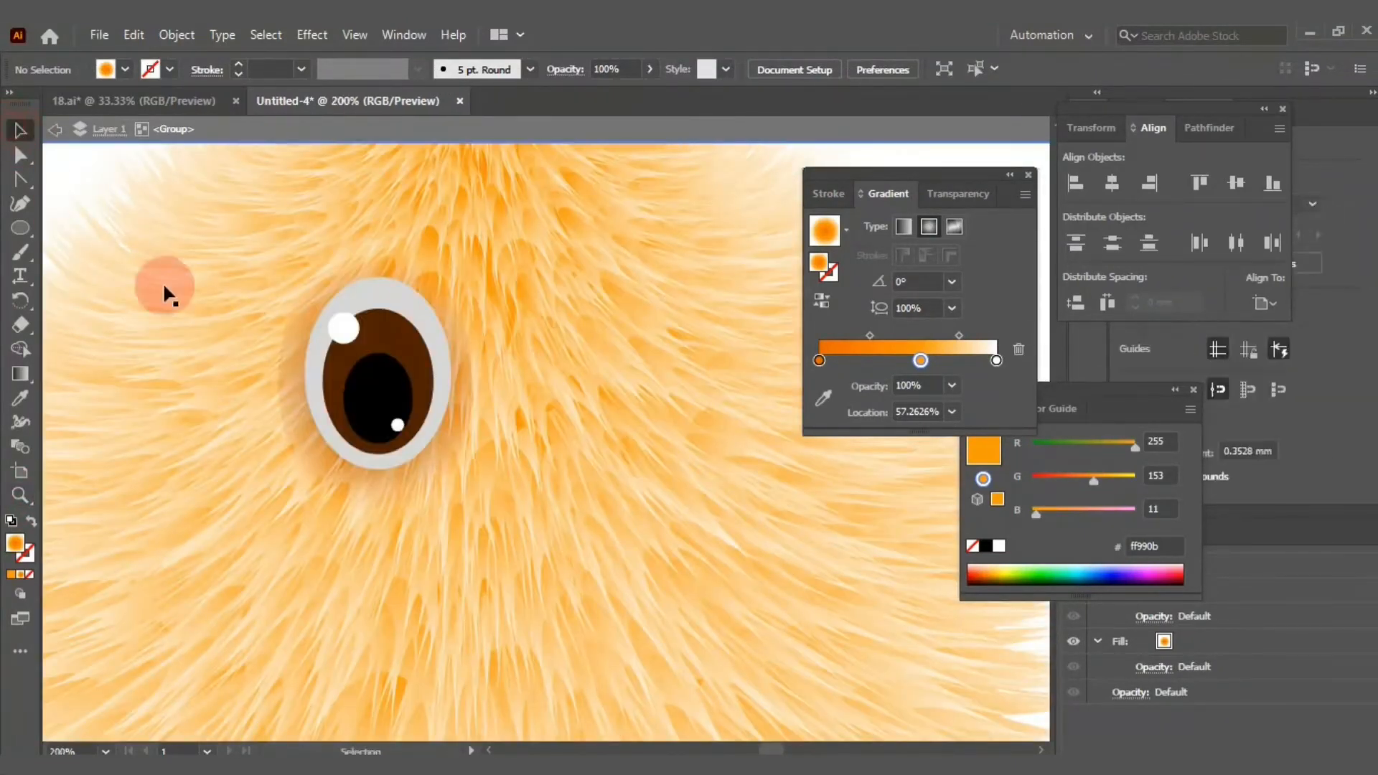
left_click(286, 388)
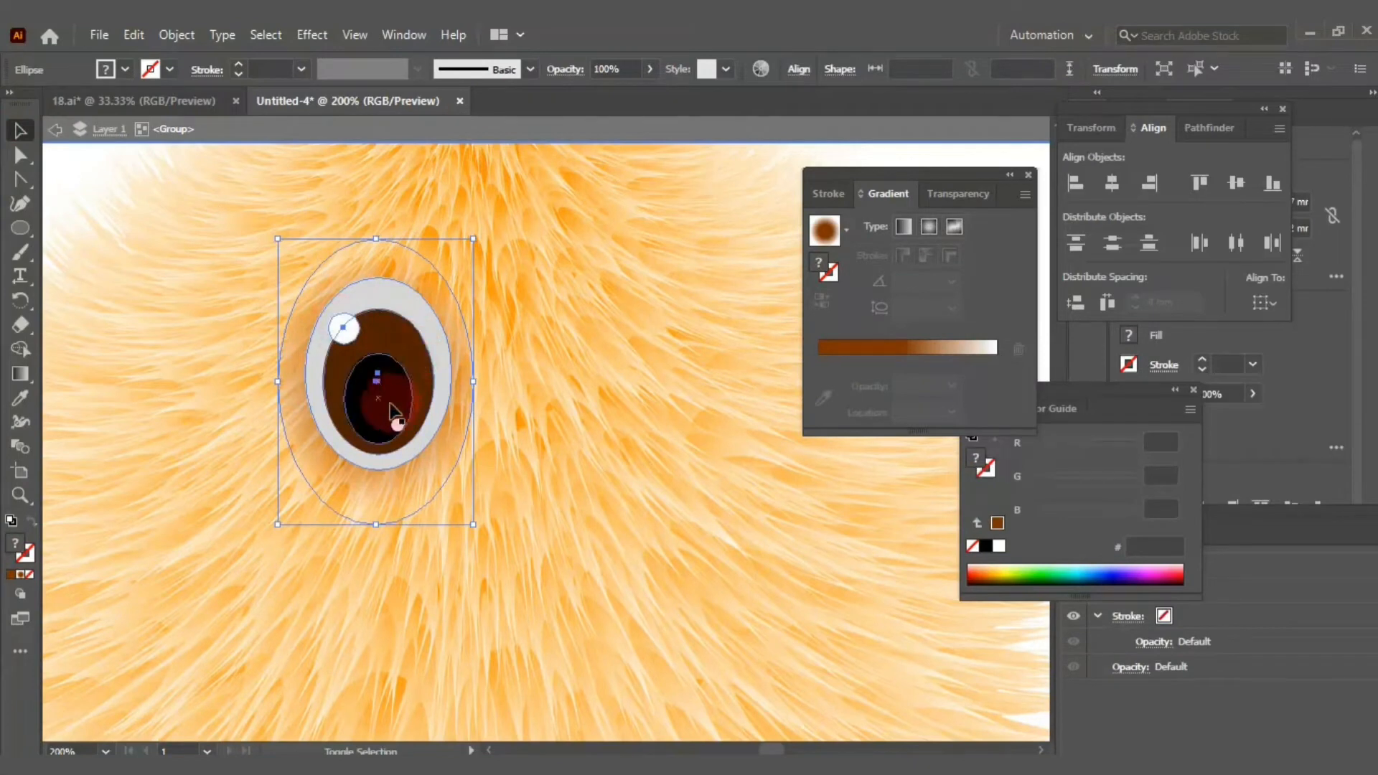
left_click_drag(342, 328, 514, 376)
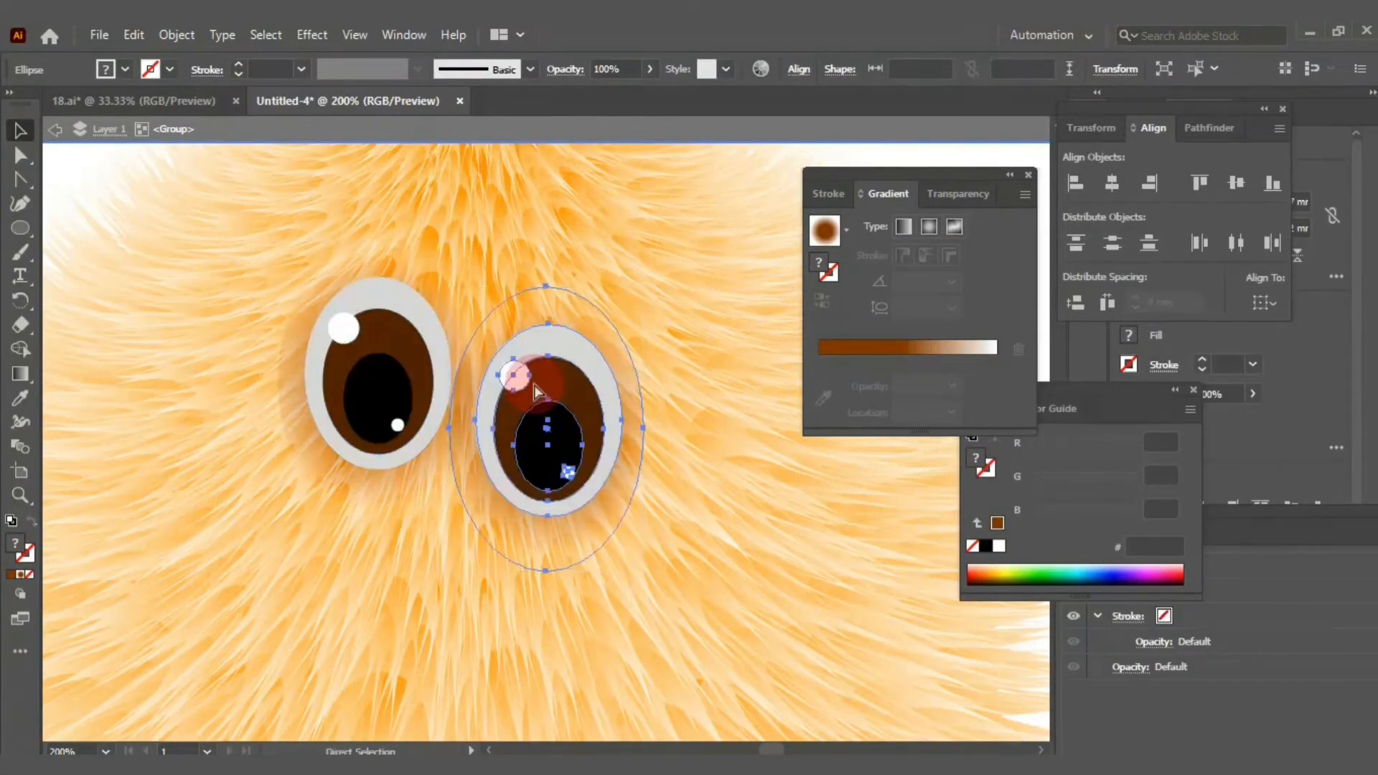
key("ctrl+z")
key("ctrl+g")
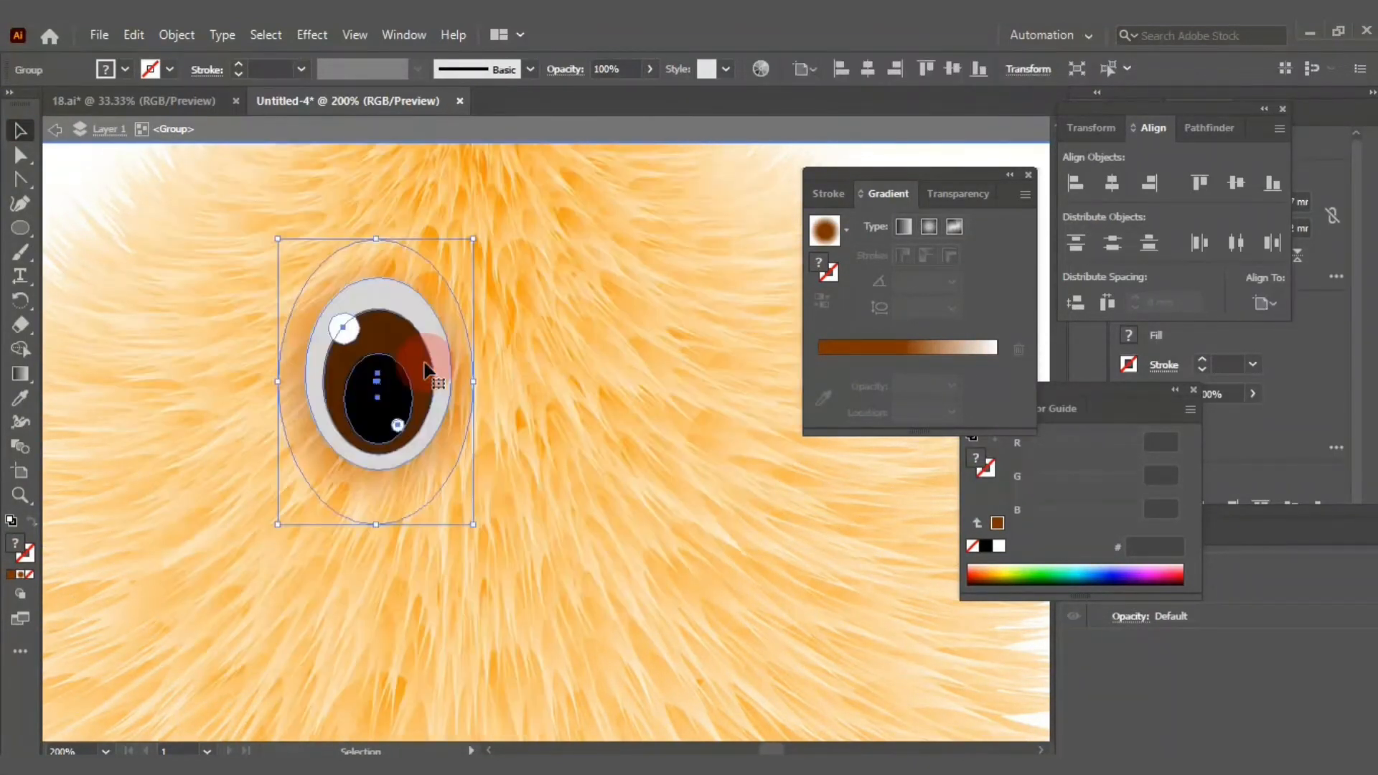
Reflect a copy of the eye group across the vertical axis and place it to the right as the second eye.
right_click(424, 363)
mouse_move(619, 615)
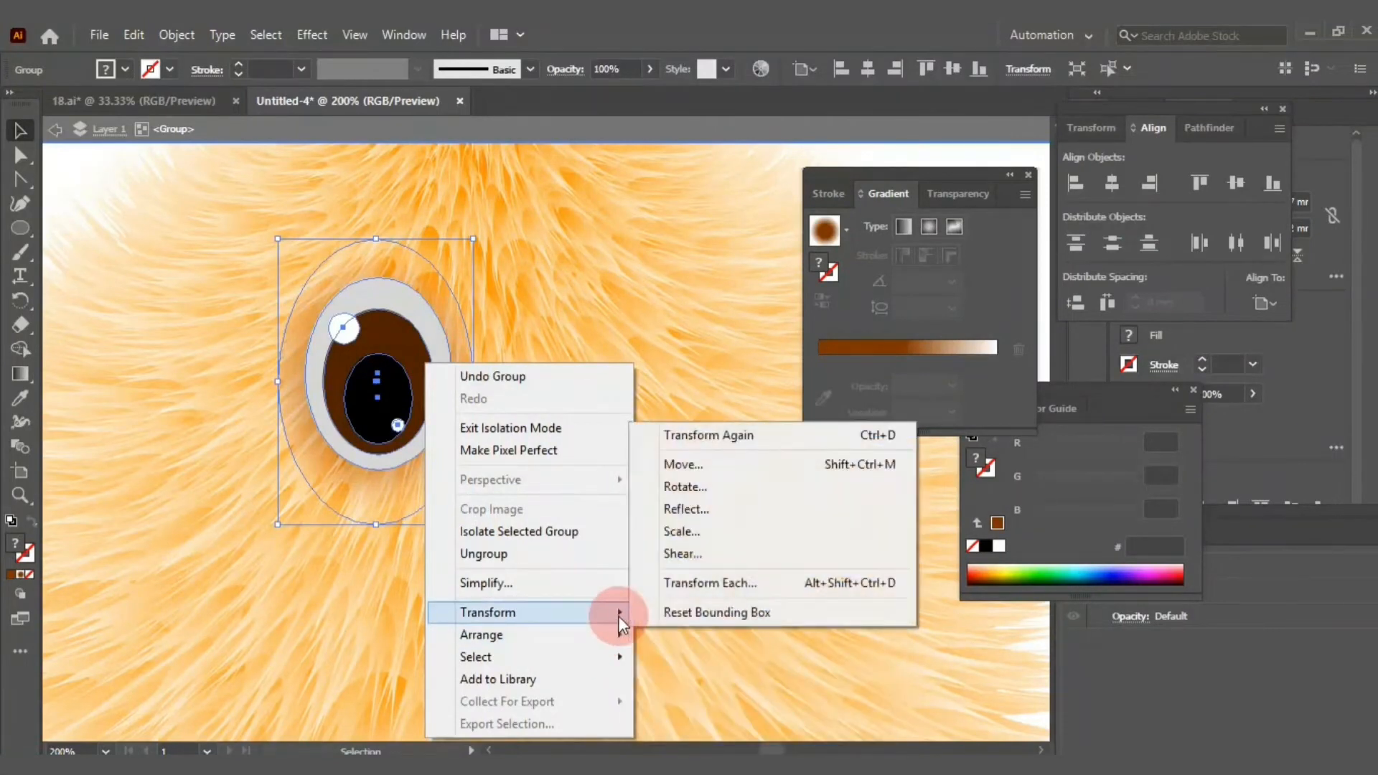
left_click(717, 512)
left_click(580, 400)
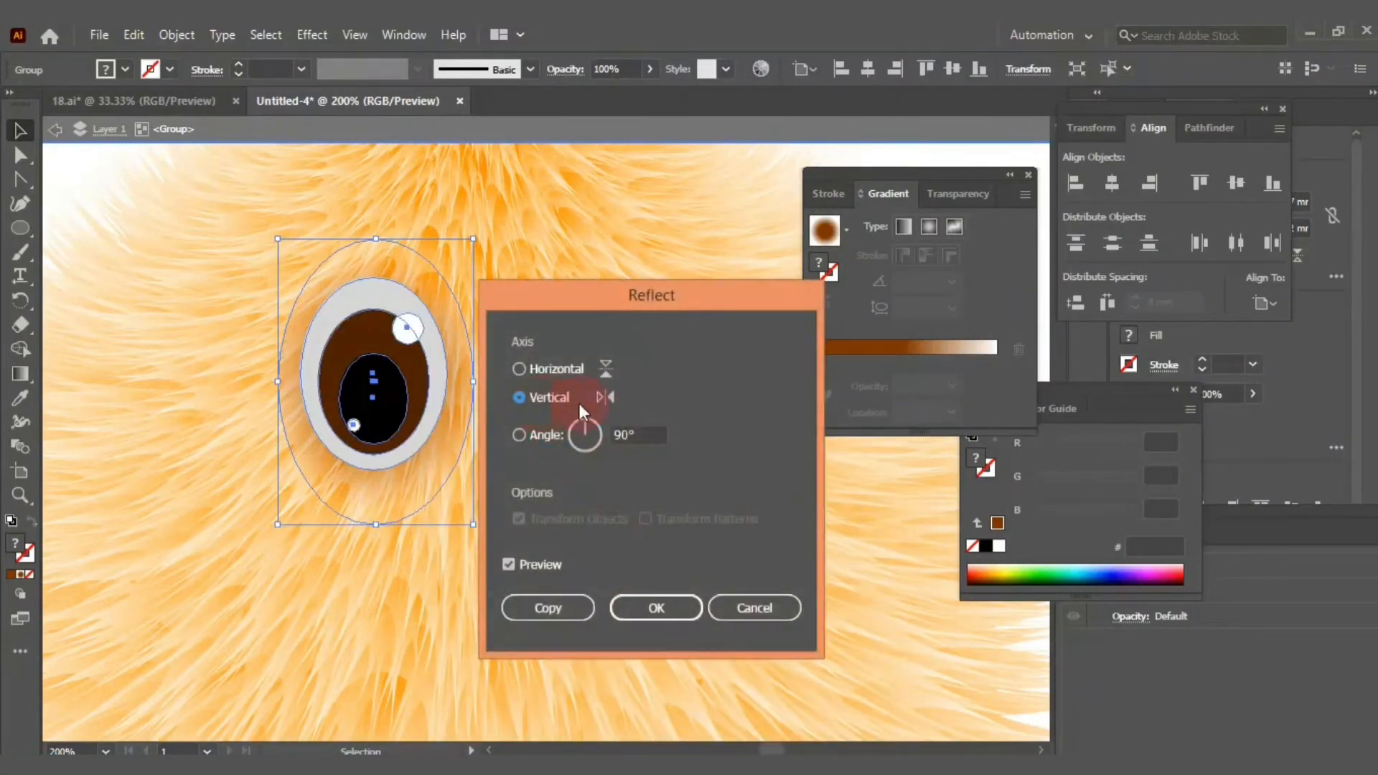
left_click(548, 613)
left_click_drag(424, 331, 600, 385)
Draw a small upright ellipse just below and between the two eyes as the base of the beak.
left_click(430, 376)
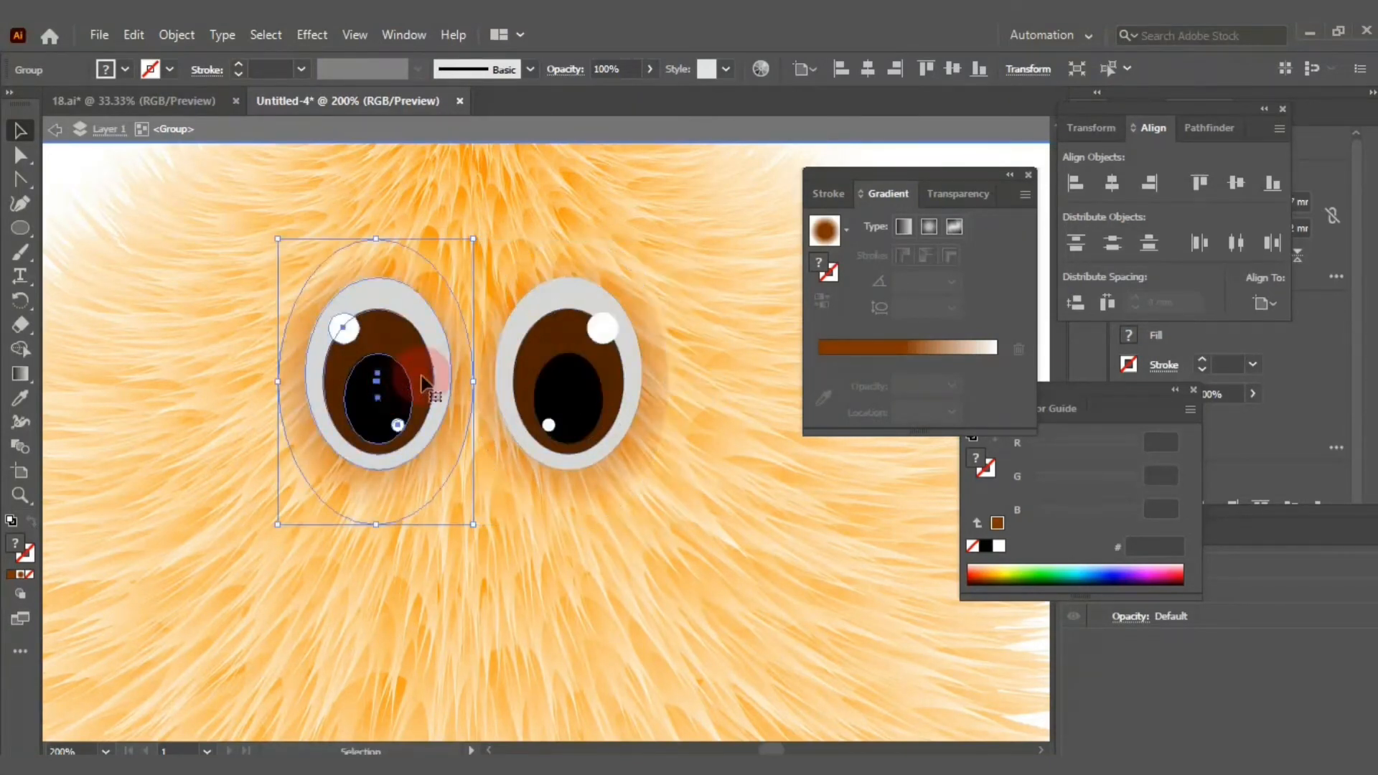
key("ctrl")
key("ctrl+minus")
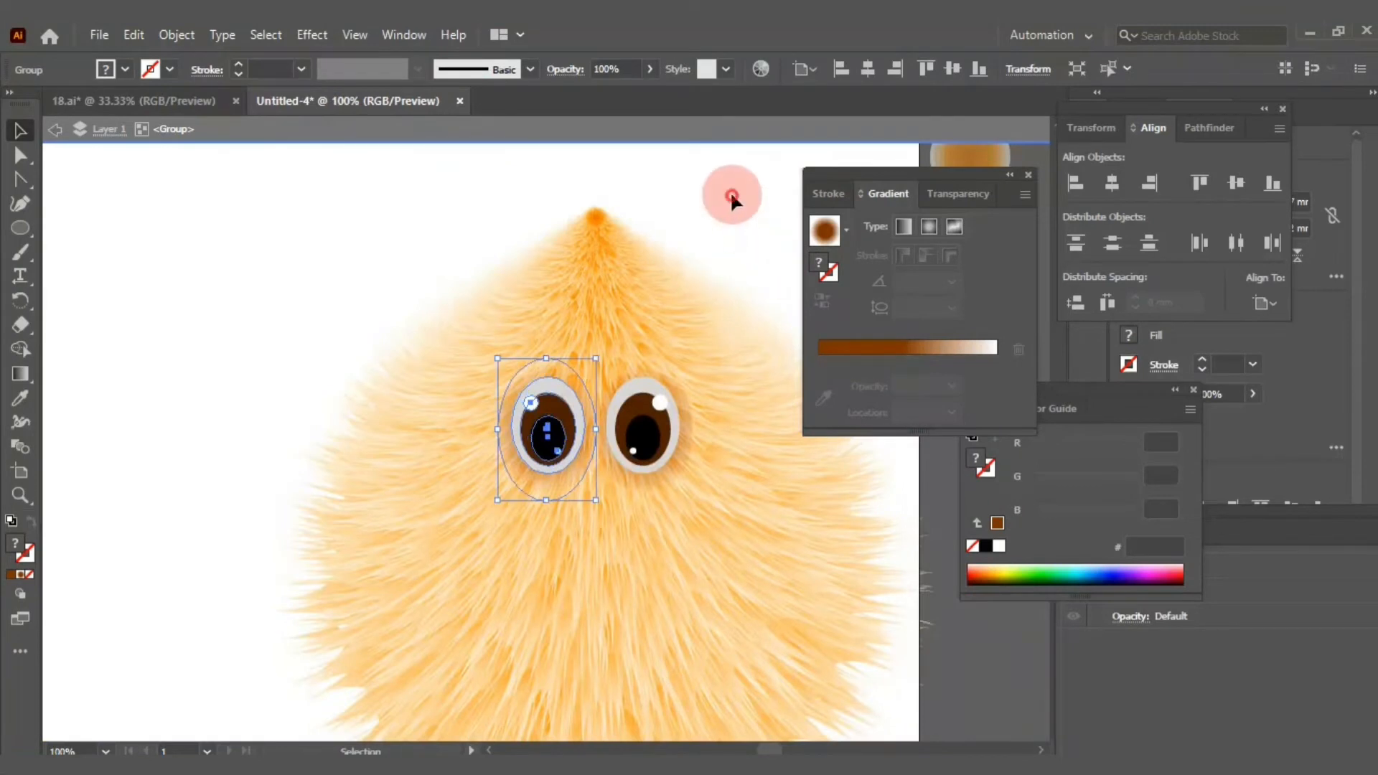
left_click(730, 191)
left_click_drag(750, 500, 615, 415)
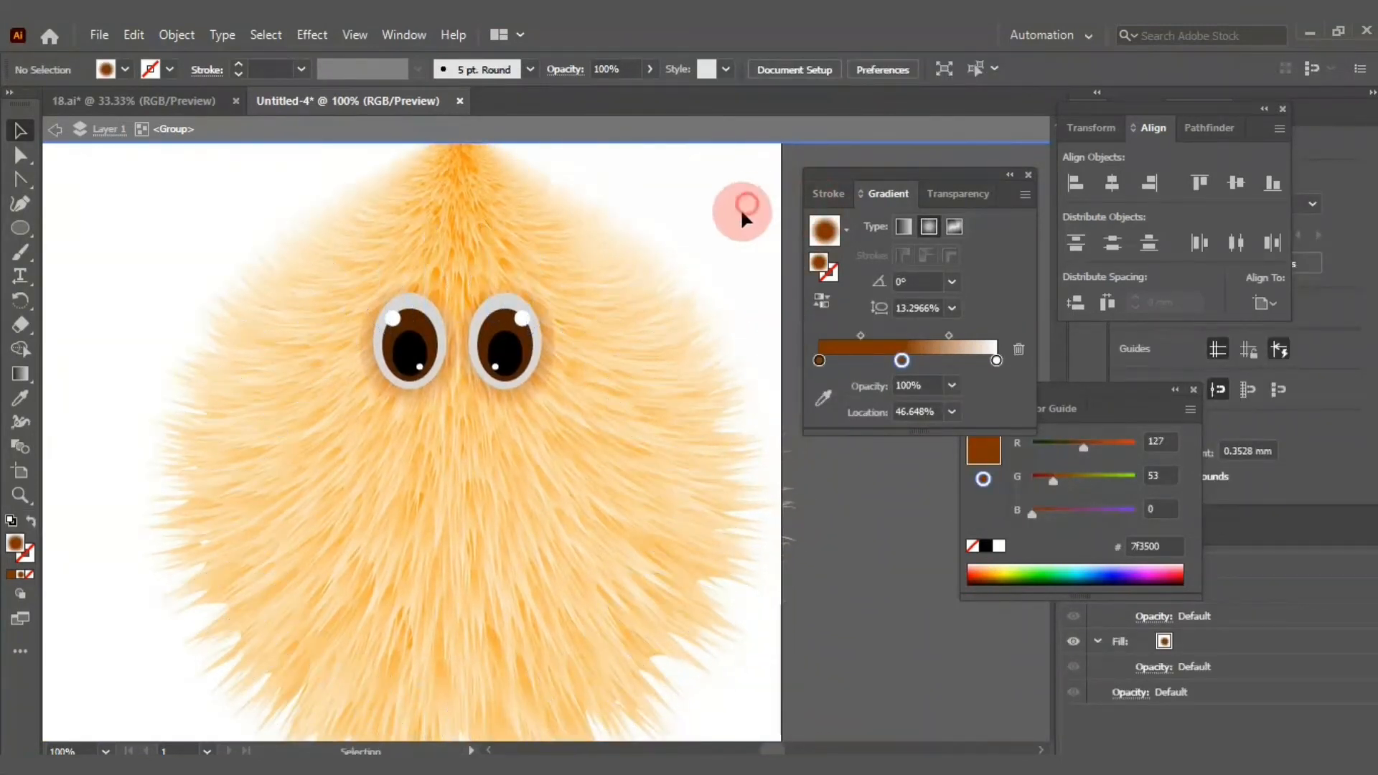
double_click(18, 547)
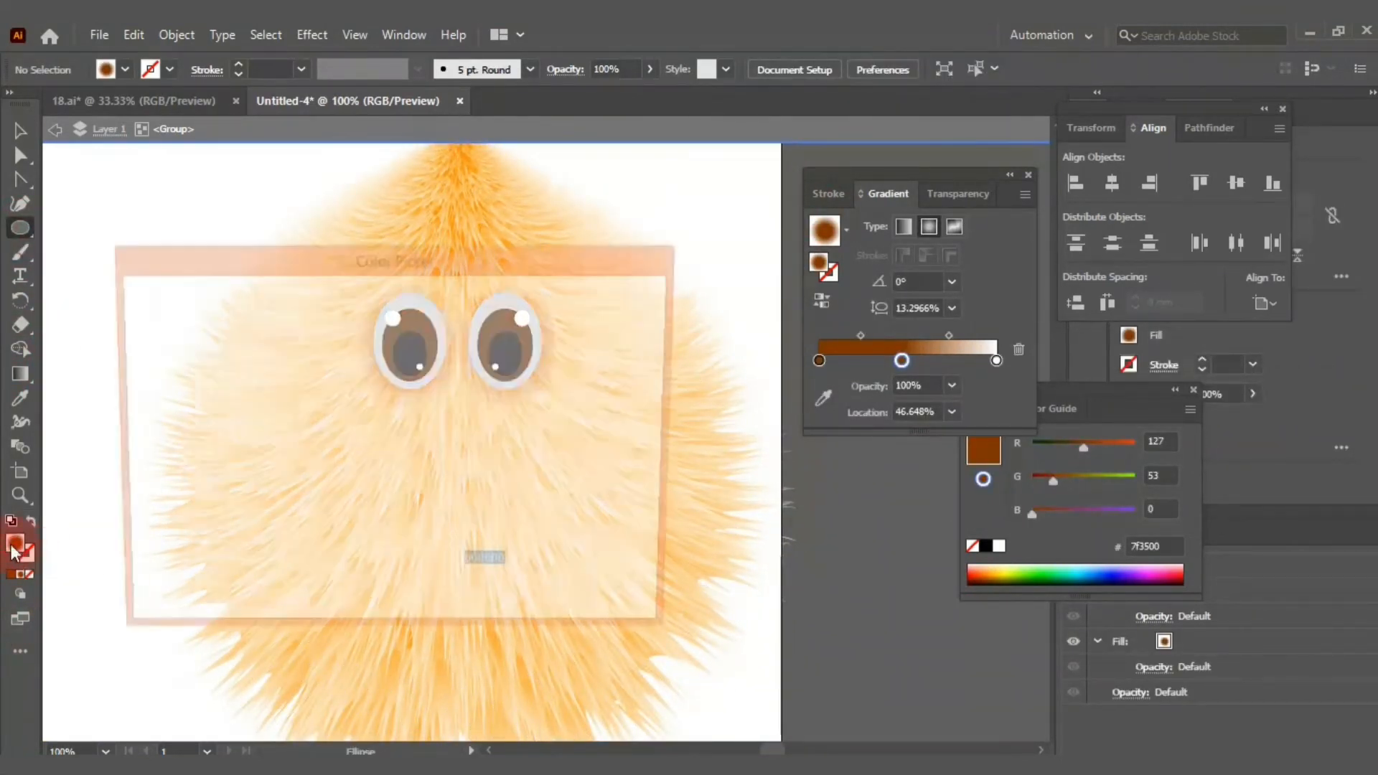
left_click(608, 356)
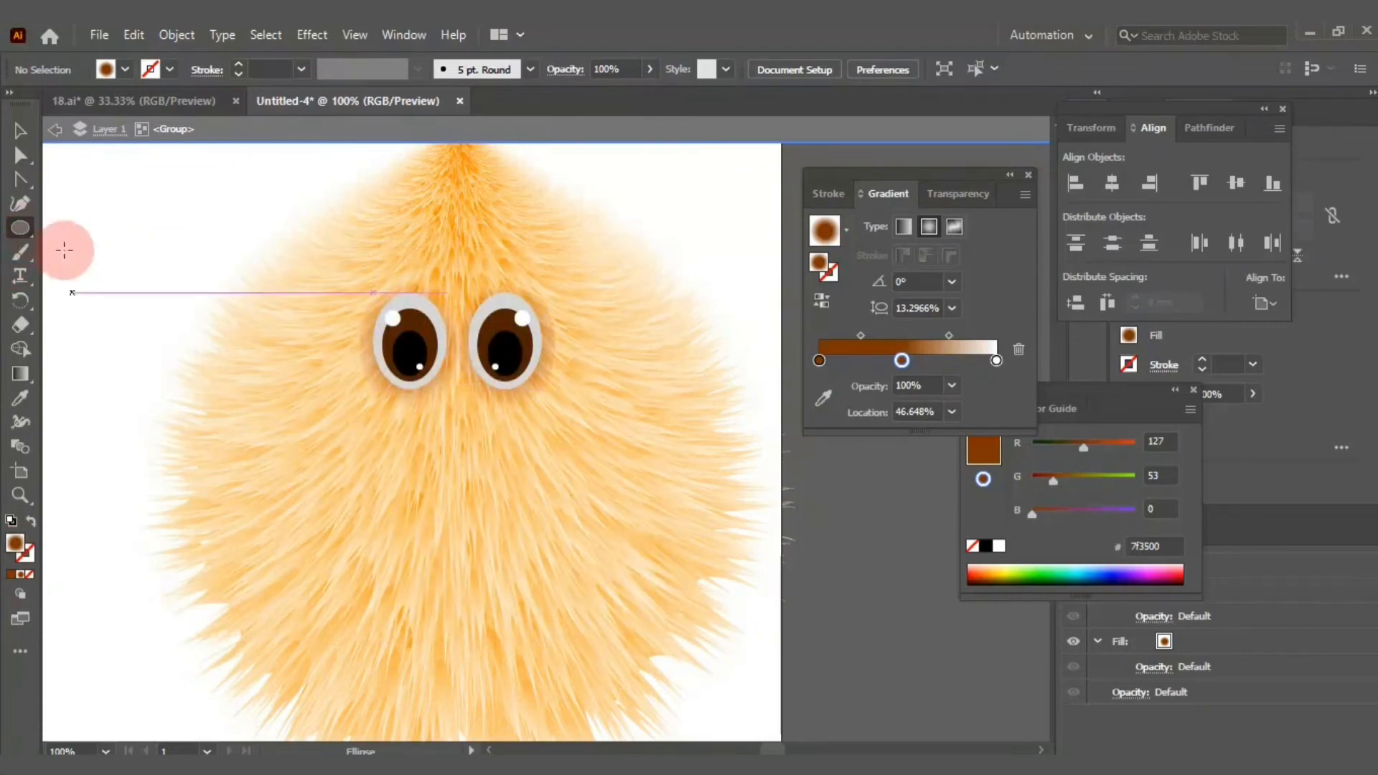
left_click_drag(445, 389, 500, 470)
double_click(15, 543)
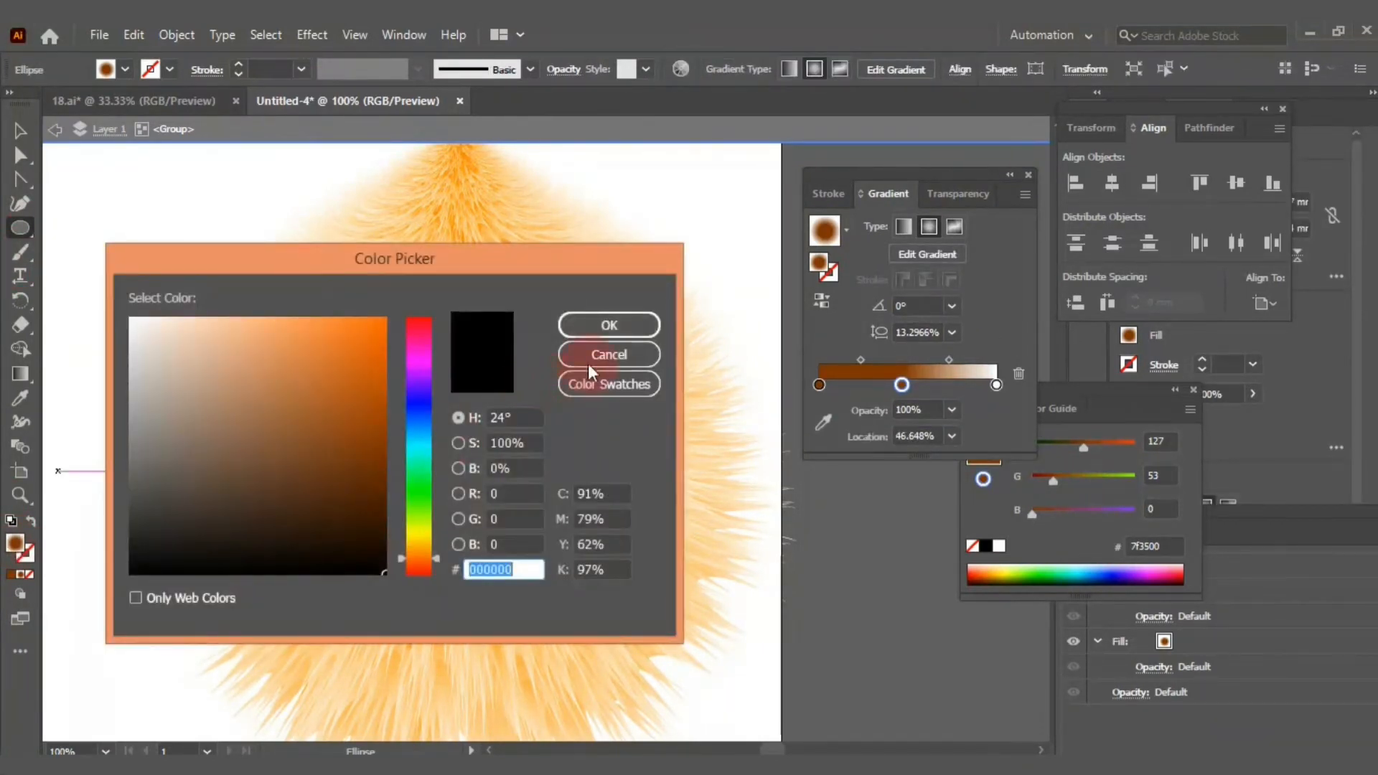
left_click(589, 355)
Fill the beak ellipse with the radial gradient and set its first stop to the red swatch e6332a.
left_click(12, 576)
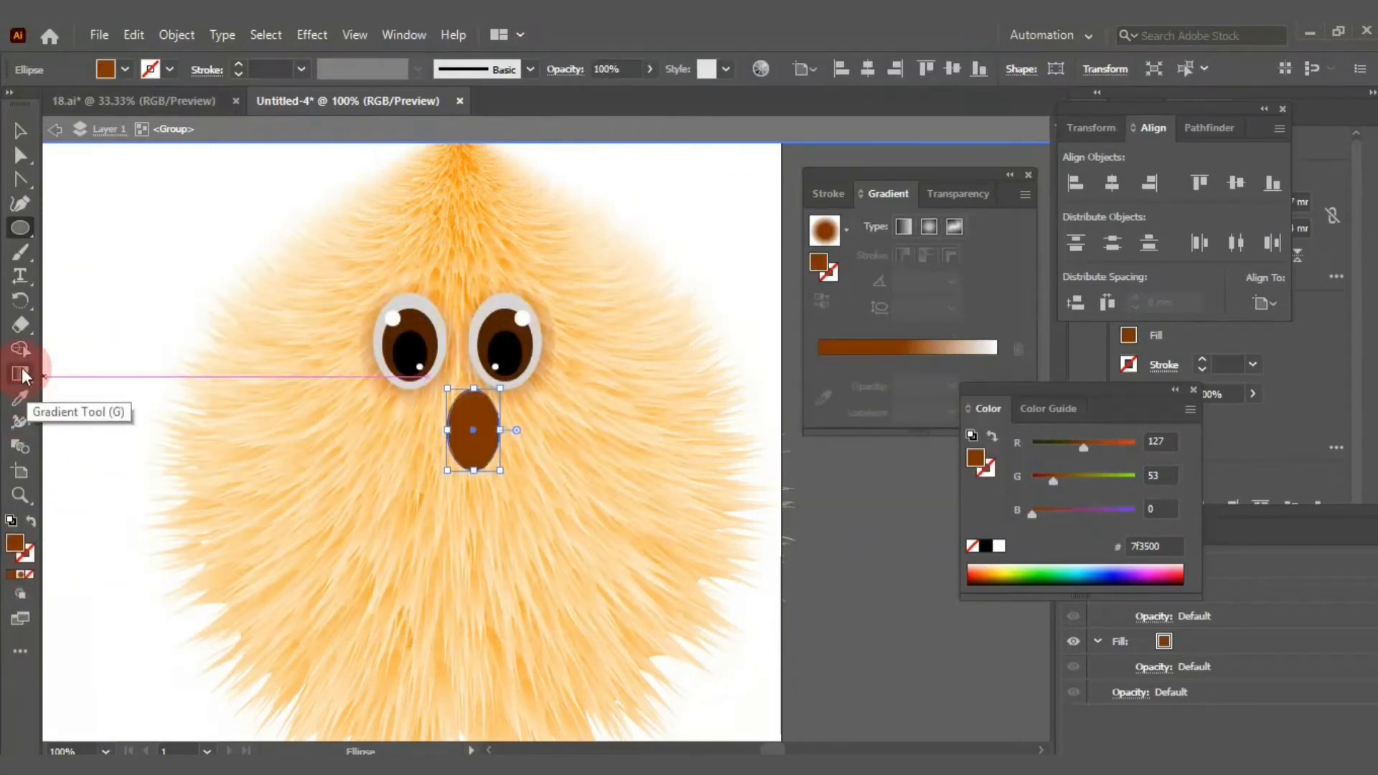
left_click(21, 574)
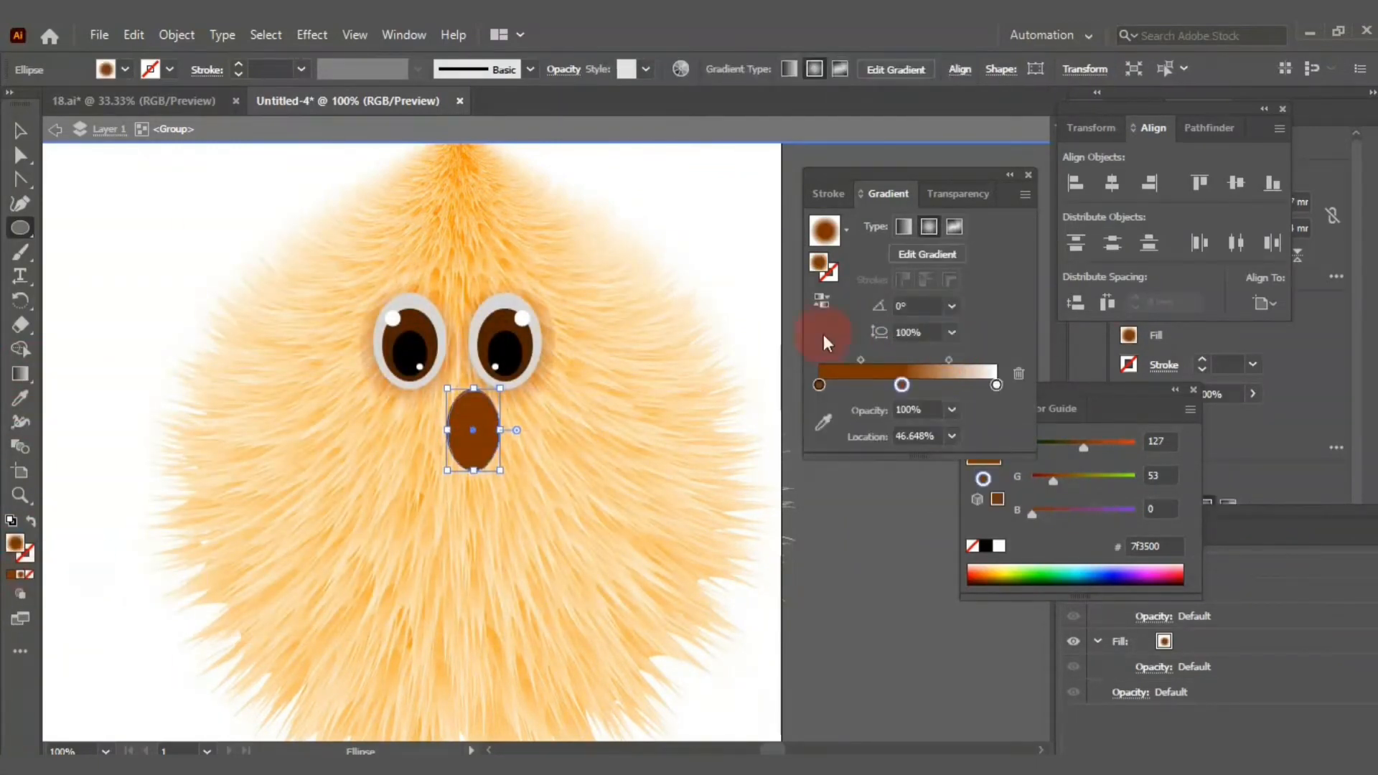
double_click(819, 384)
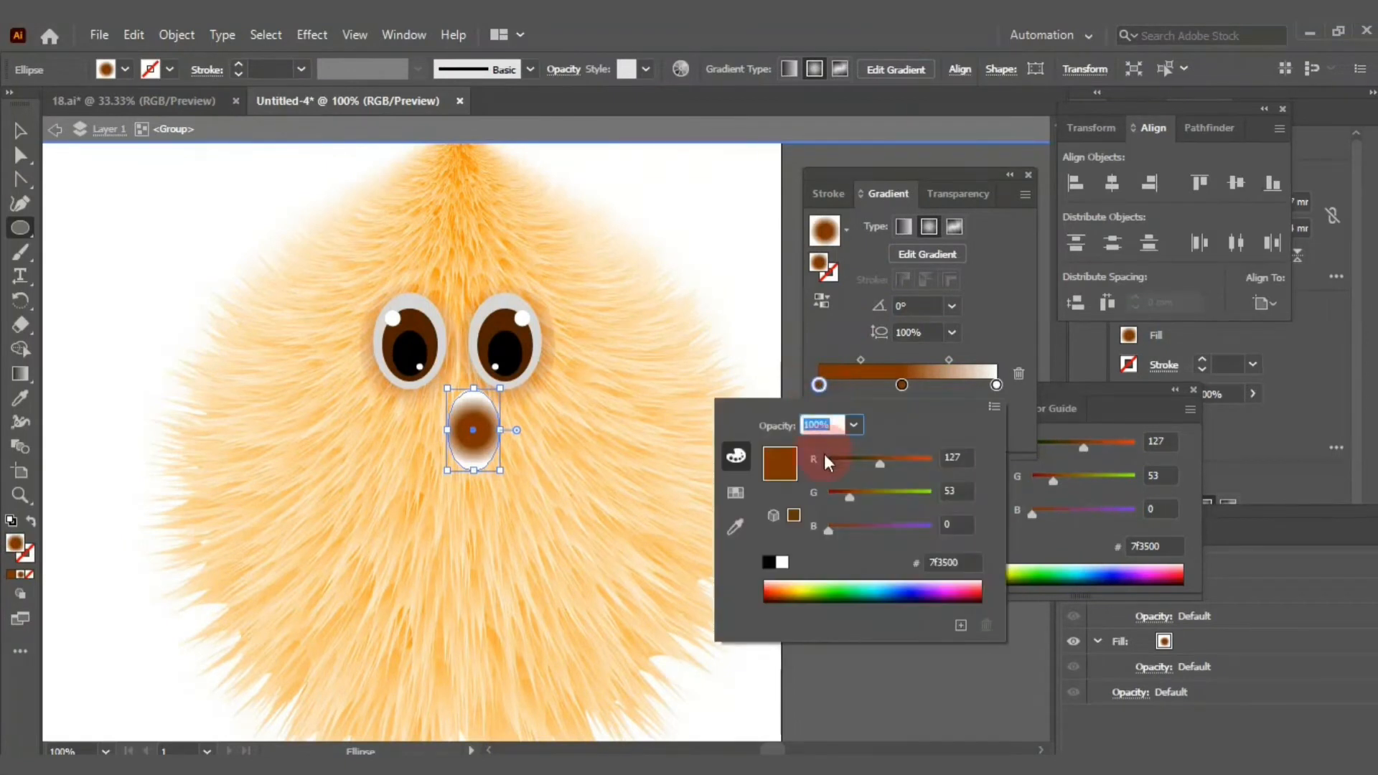
left_click(736, 492)
left_click(892, 453)
Remove the middle stop of the beak's gradient and set its end stop to the orange swatch C=0 M=50 Y=100 K=0.
left_click(901, 385)
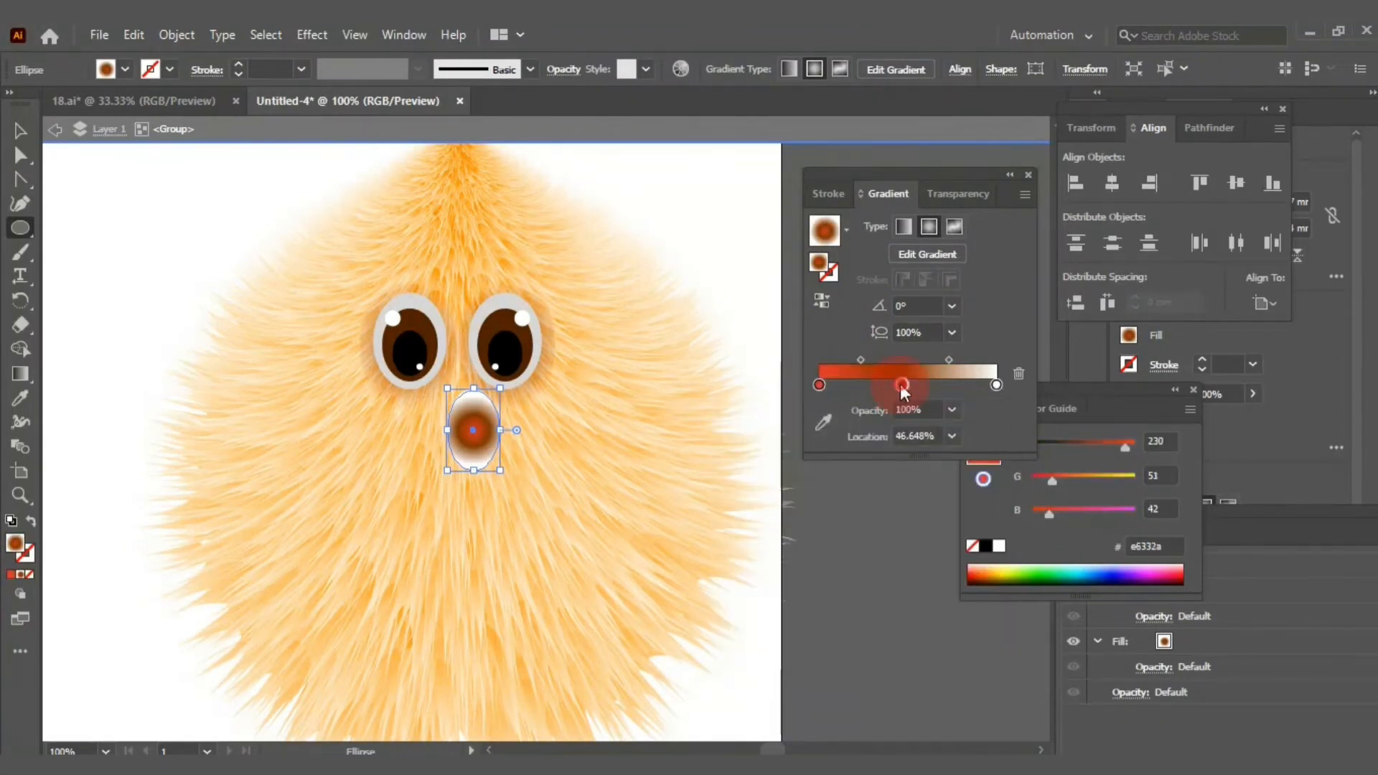
double_click(902, 385)
left_click(920, 448)
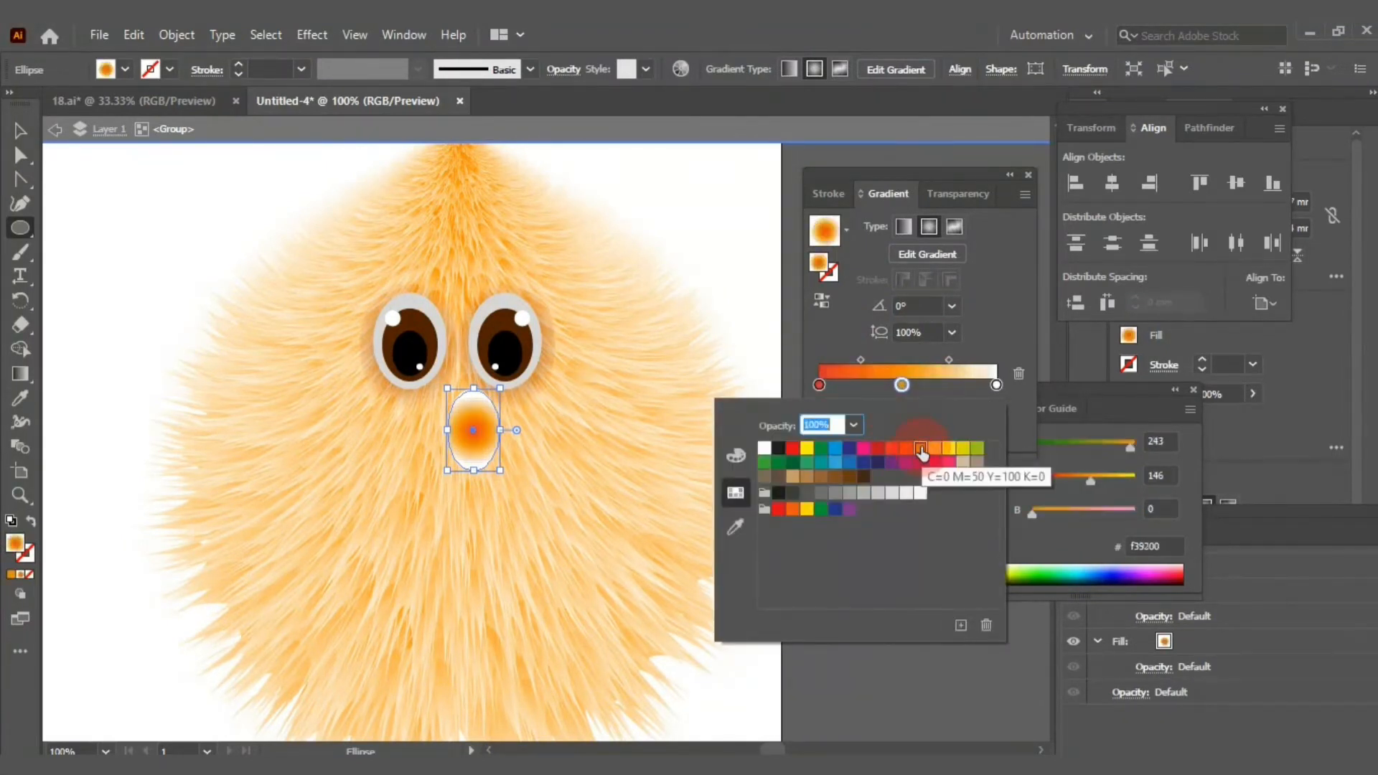
left_click(998, 387)
left_click(1019, 374)
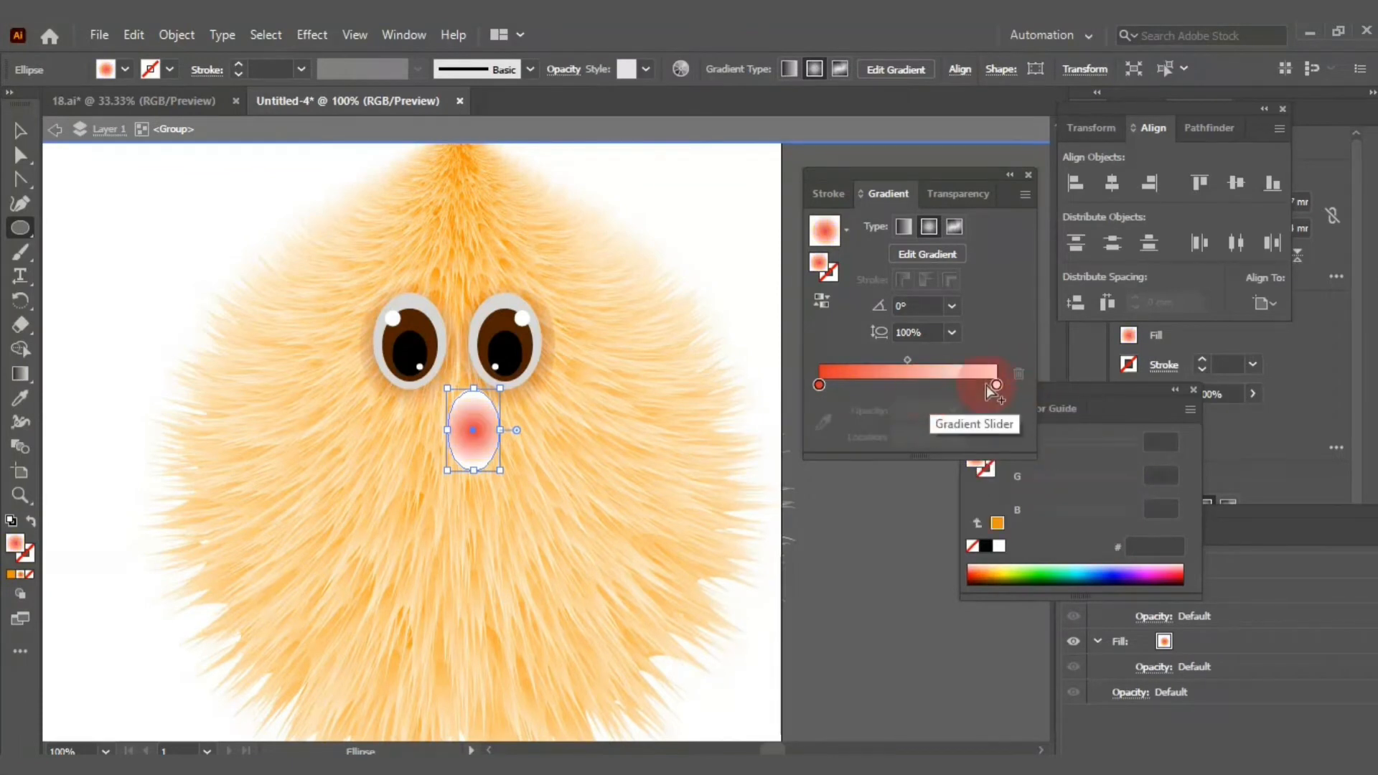
left_click(996, 386)
double_click(996, 385)
left_click(921, 451)
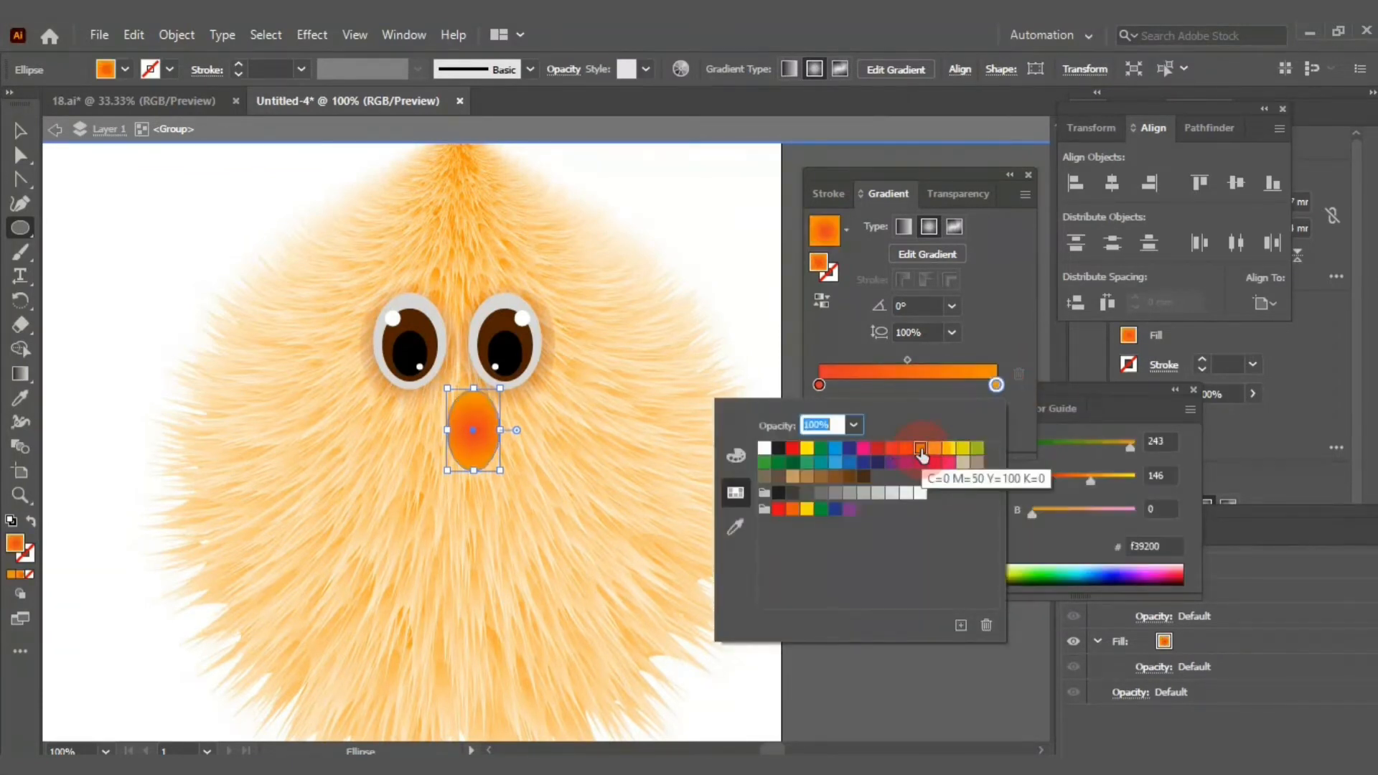
Move the beak ellipse up so it sits centred between the lower halves of the eyes.
left_click(21, 132)
key("v")
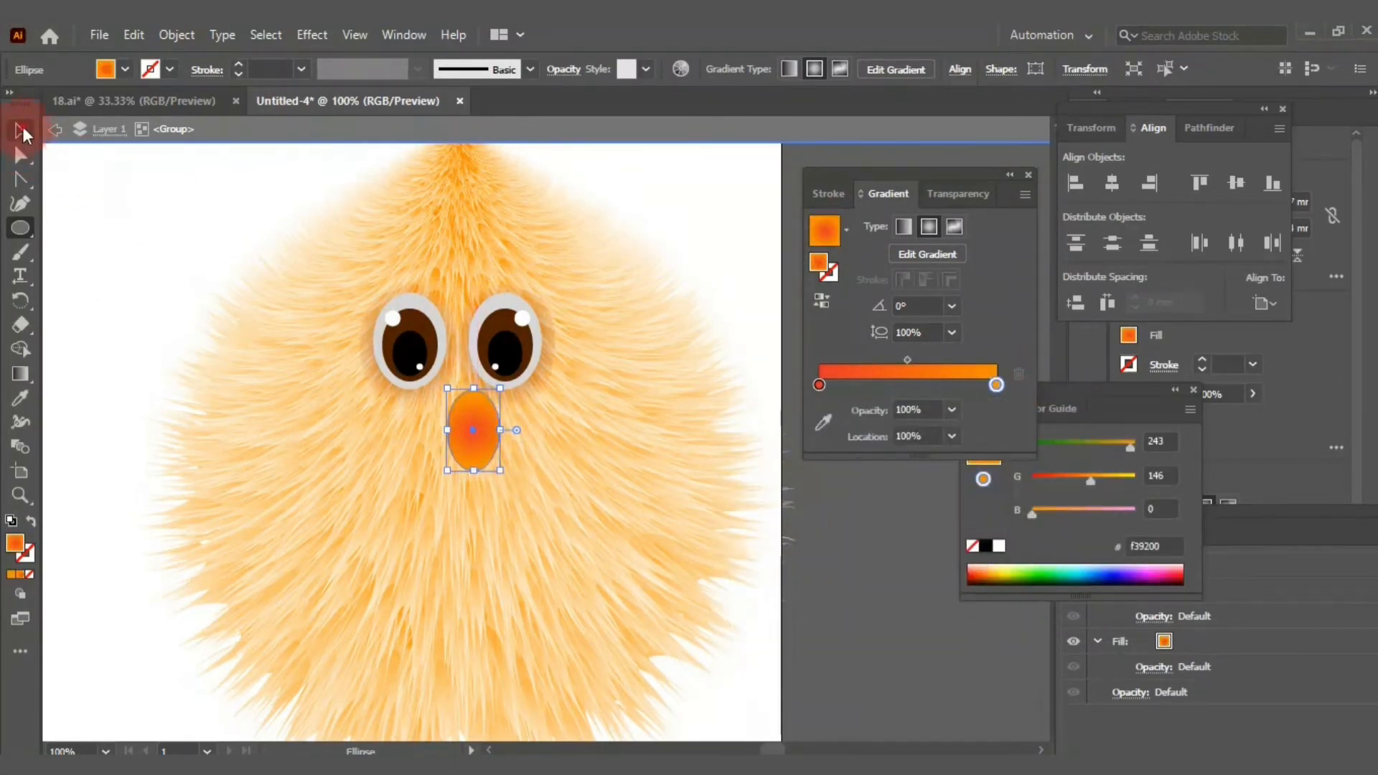
left_click_drag(481, 450, 464, 425)
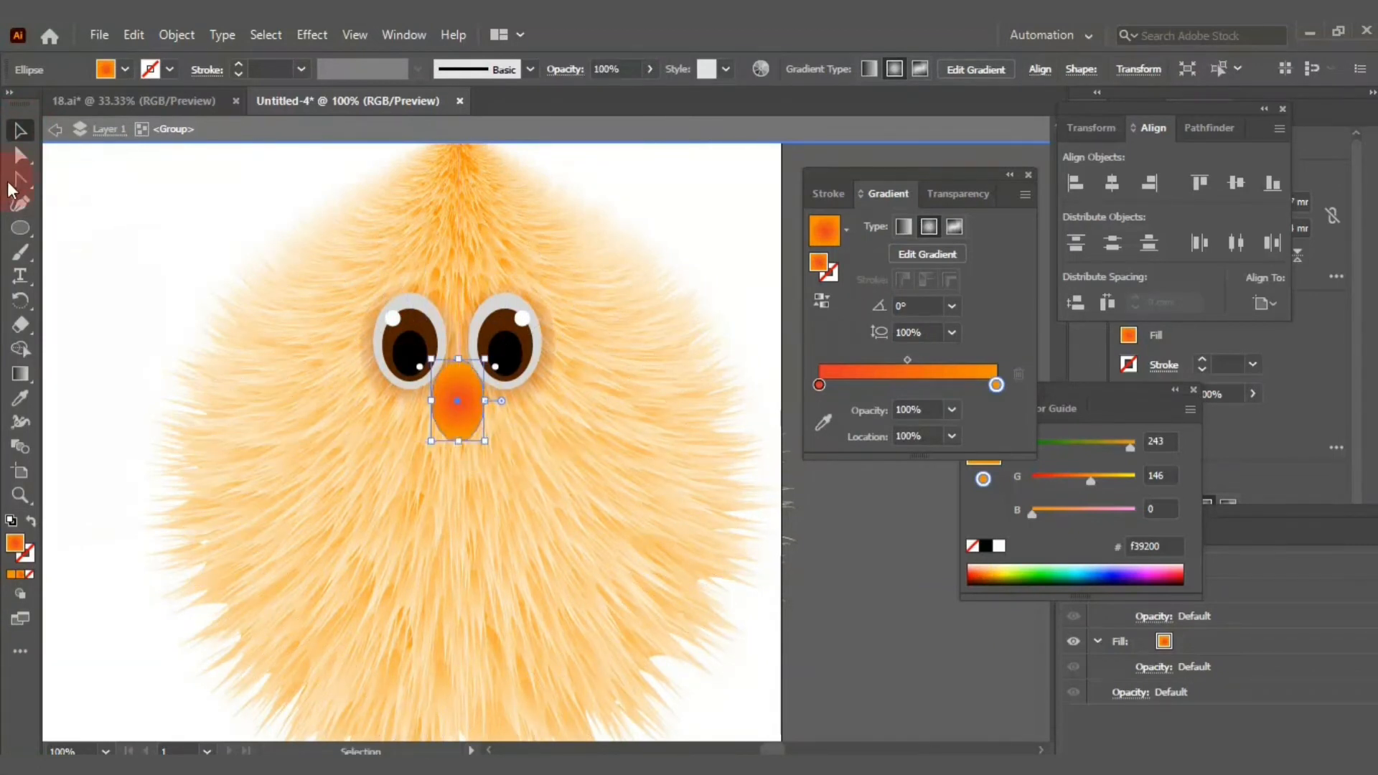
Shape the beak by converting the ellipse's bottom anchor to a sharp corner and moving its top anchor slightly down.
left_click(19, 183)
left_click(458, 442)
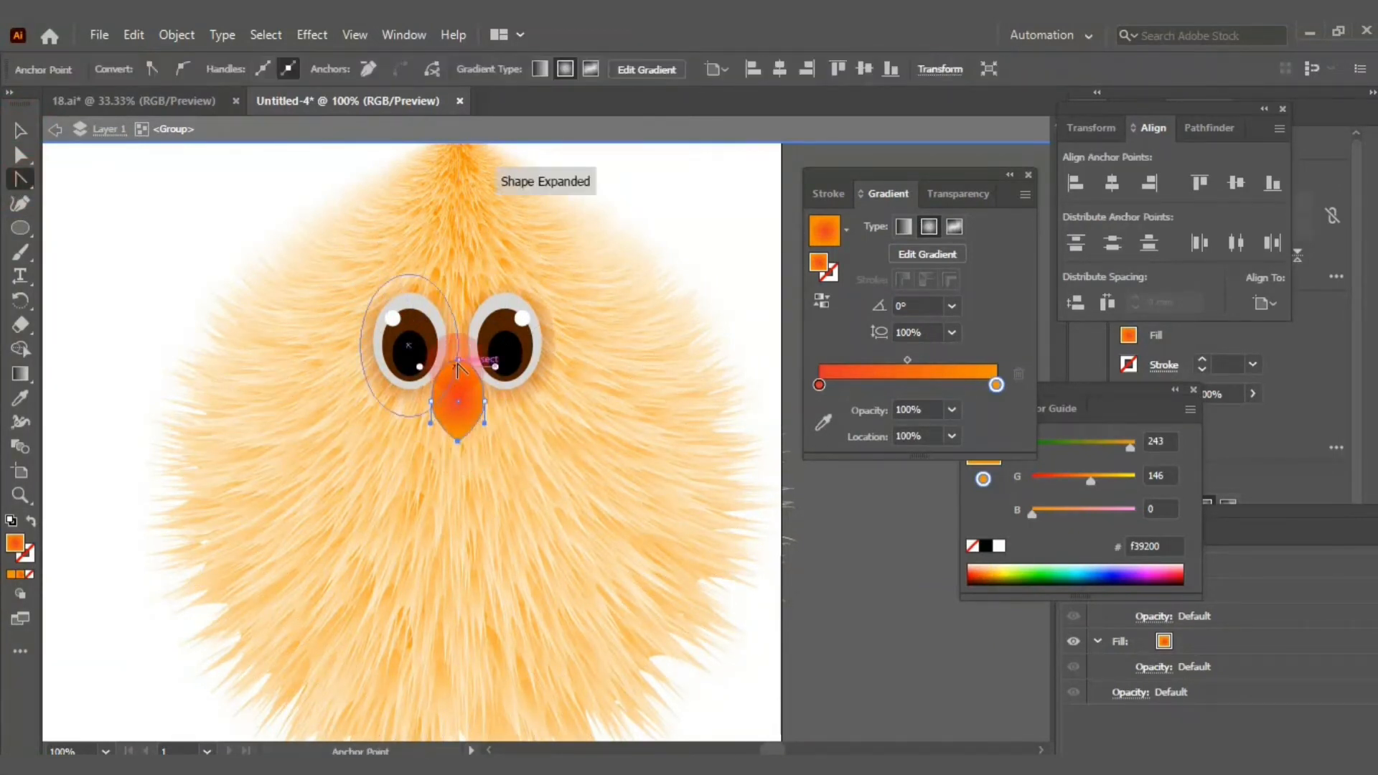
left_click(20, 155)
left_click_drag(459, 361, 463, 374)
left_click(20, 130)
left_click(725, 305)
Select the whole chick artwork and move it to the centre of the artboard.
key("ctrl+minus")
key("ctrl+minus")
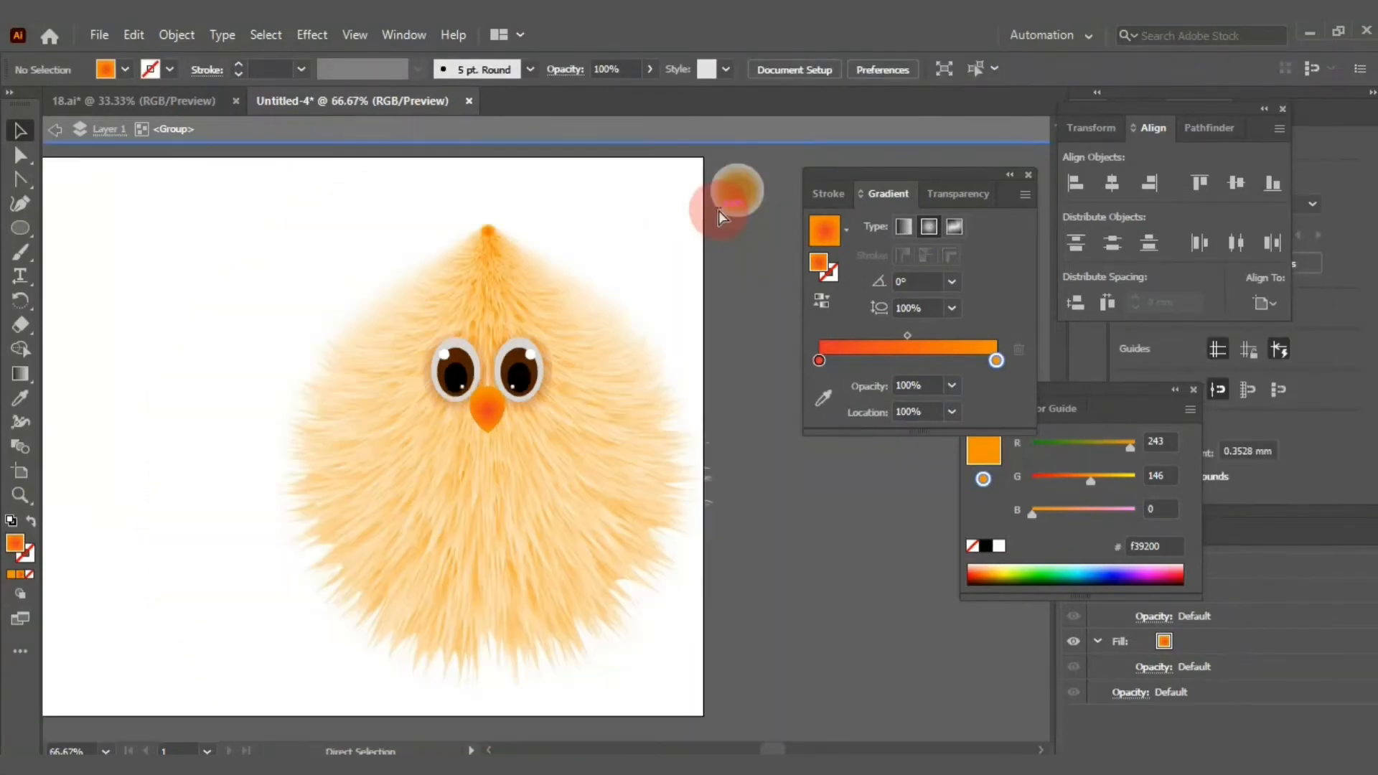
left_click_drag(623, 200, 295, 588)
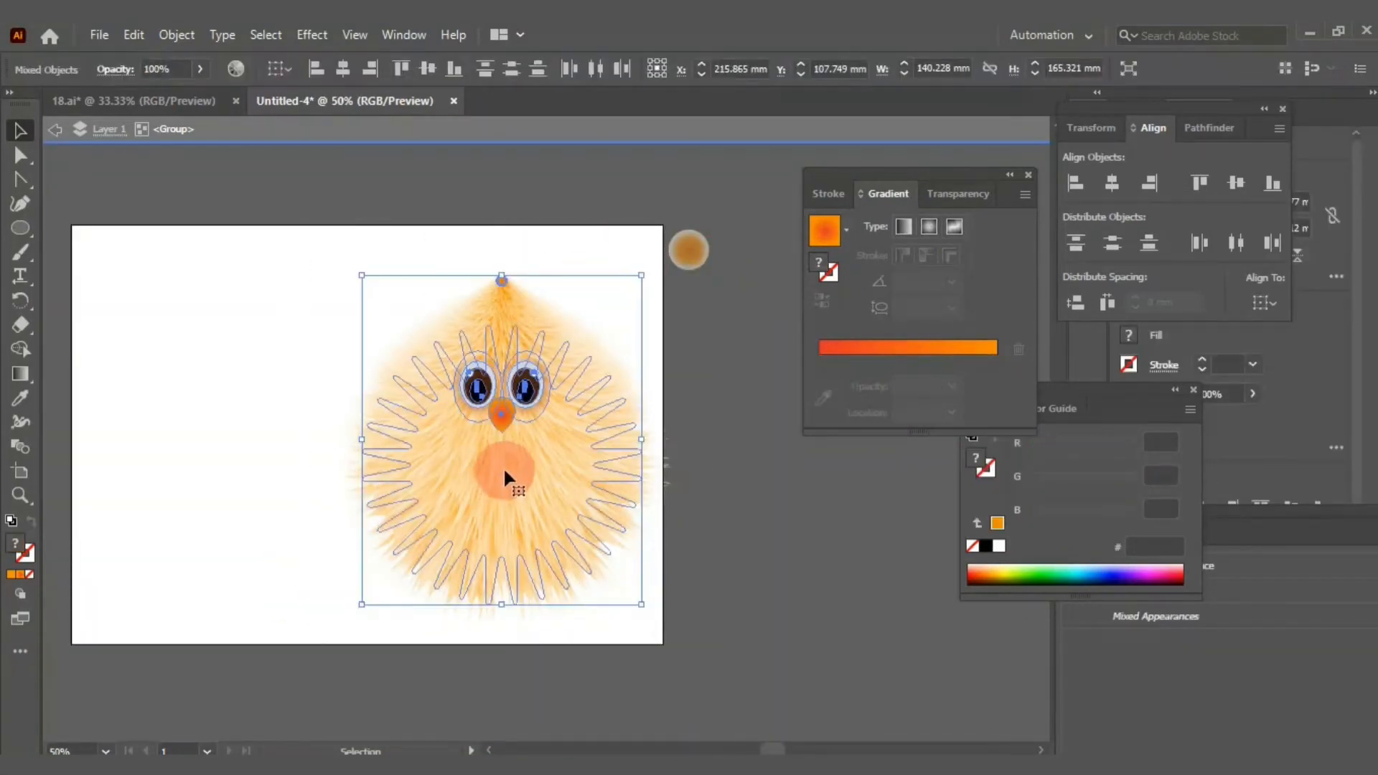
left_click_drag(503, 467, 363, 460)
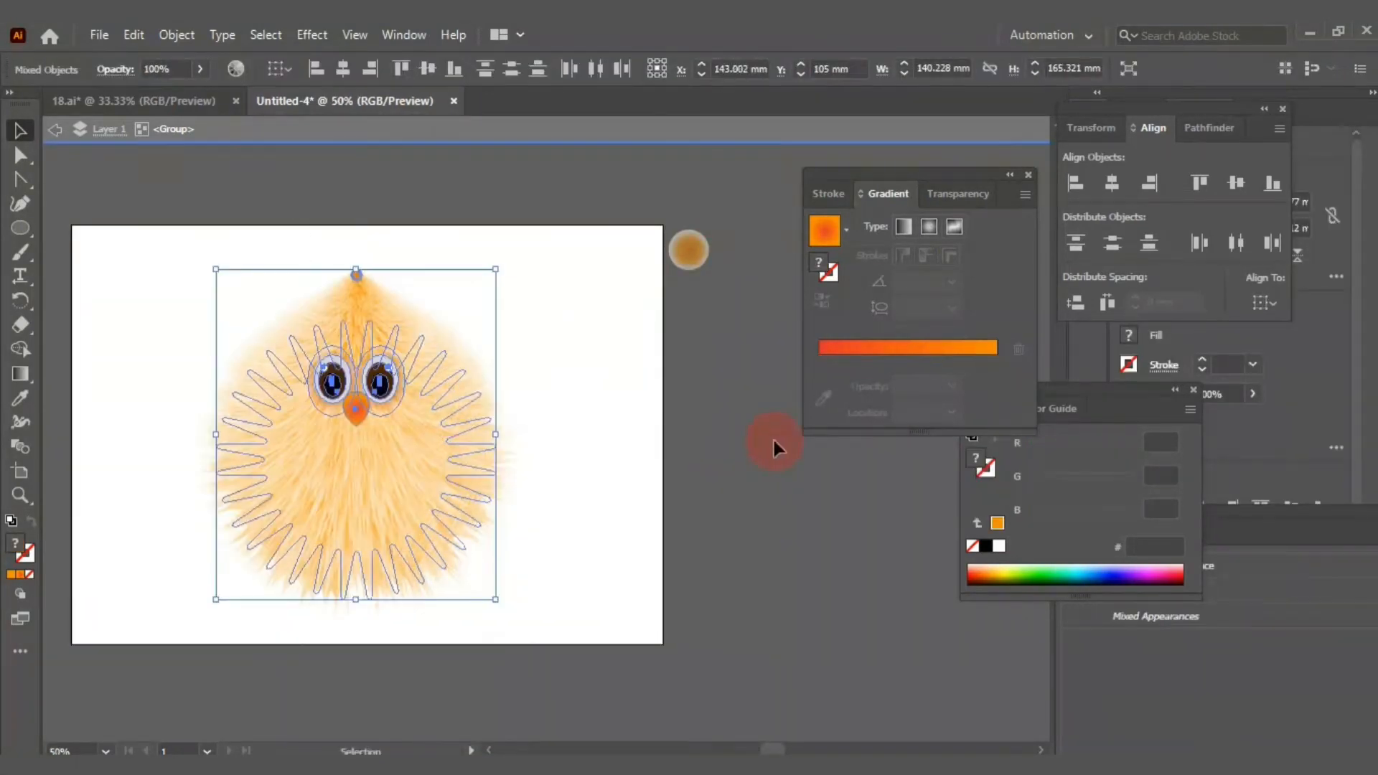
left_click(765, 440)
Draw a circle about 79 mm in diameter beside the chick's lower body.
left_click(20, 229)
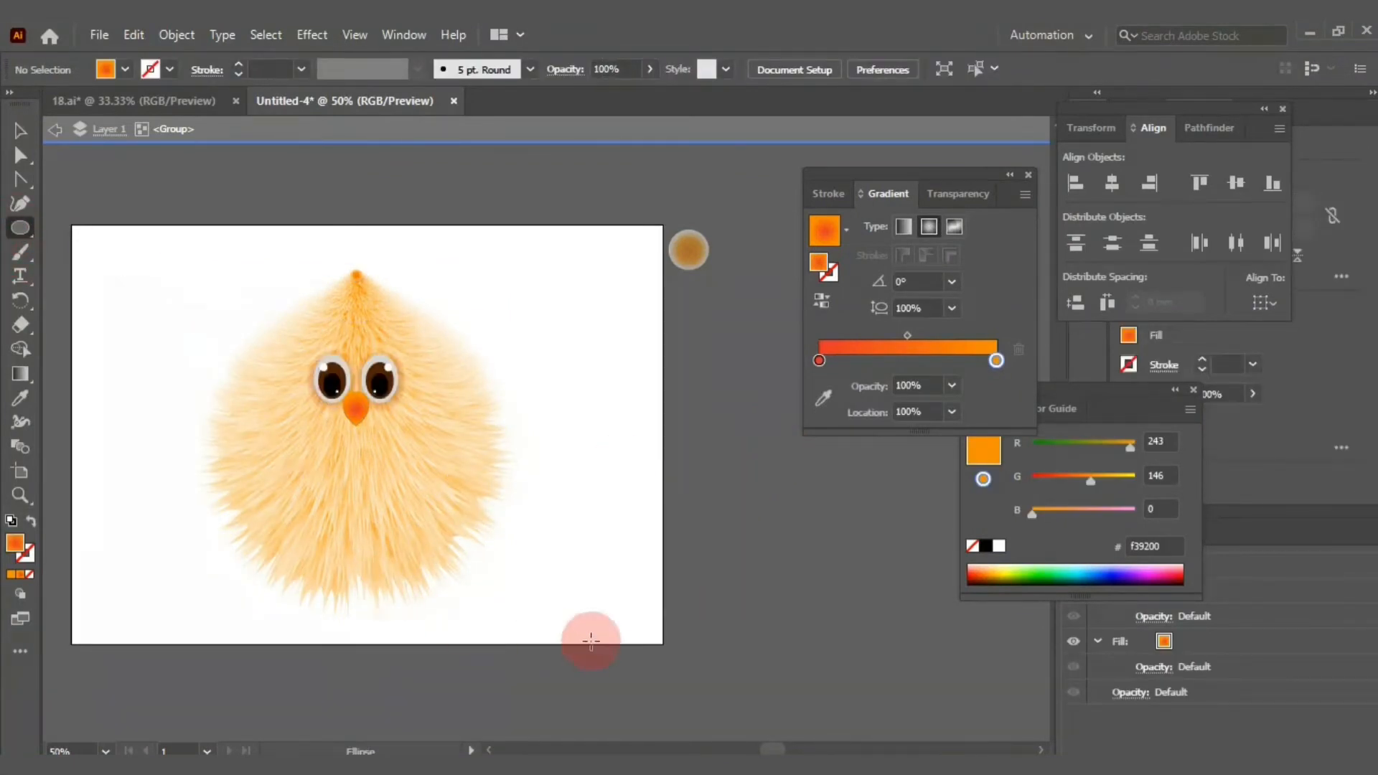
mouse_move(646, 630)
left_mouse_down()
mouse_move(462, 619)
mouse_move(488, 552)
left_mouse_up()
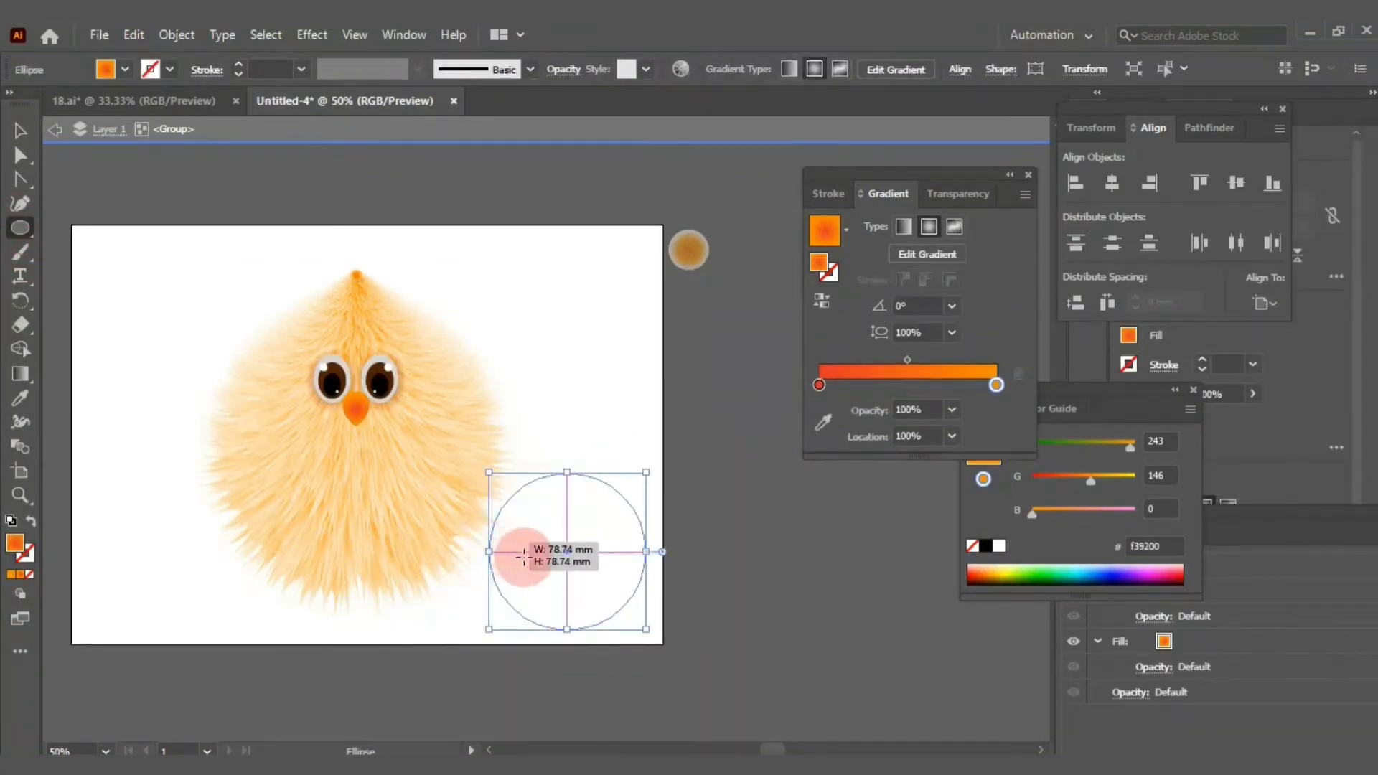
left_click(20, 130)
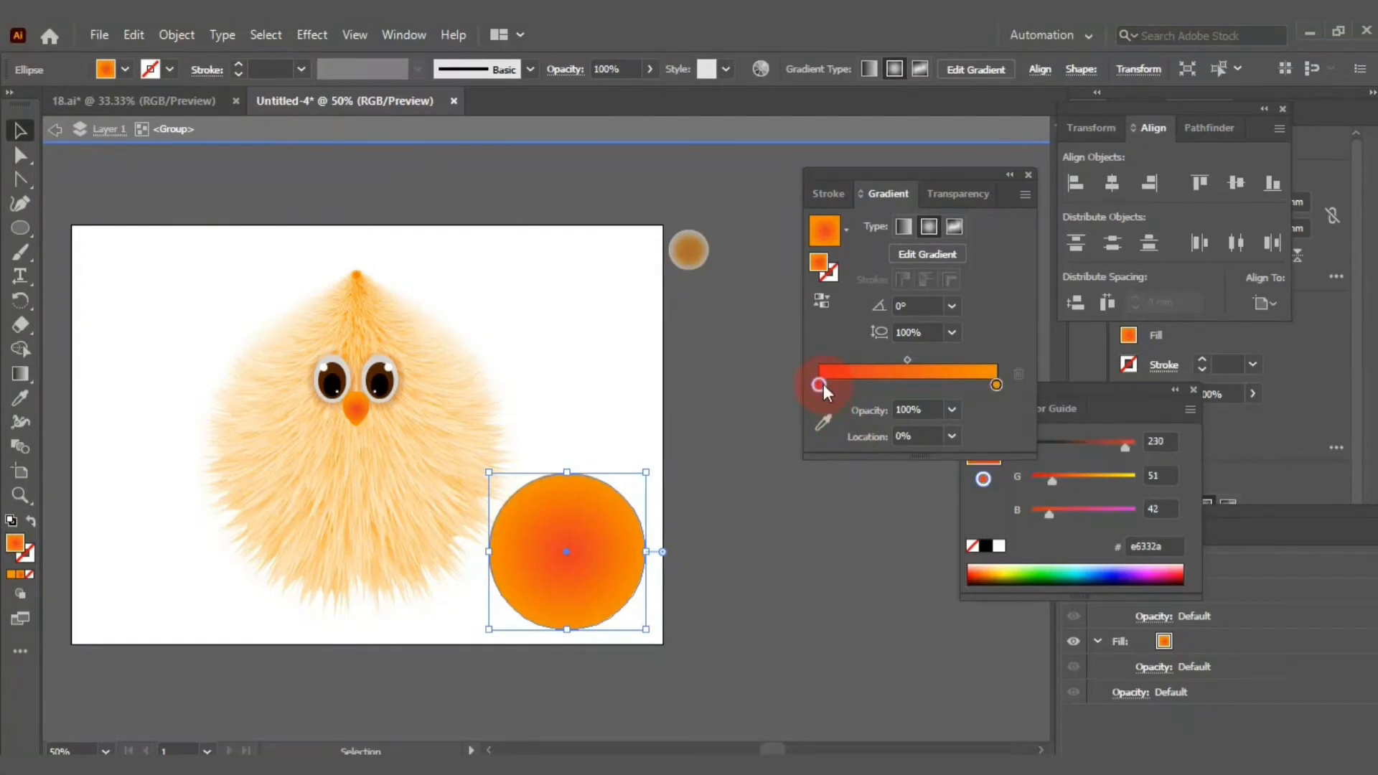
Set the circle's radial gradient to run from dark brown 432918 to near-white f6f6f6.
double_click(819, 385)
left_click(865, 488)
left_click(997, 385)
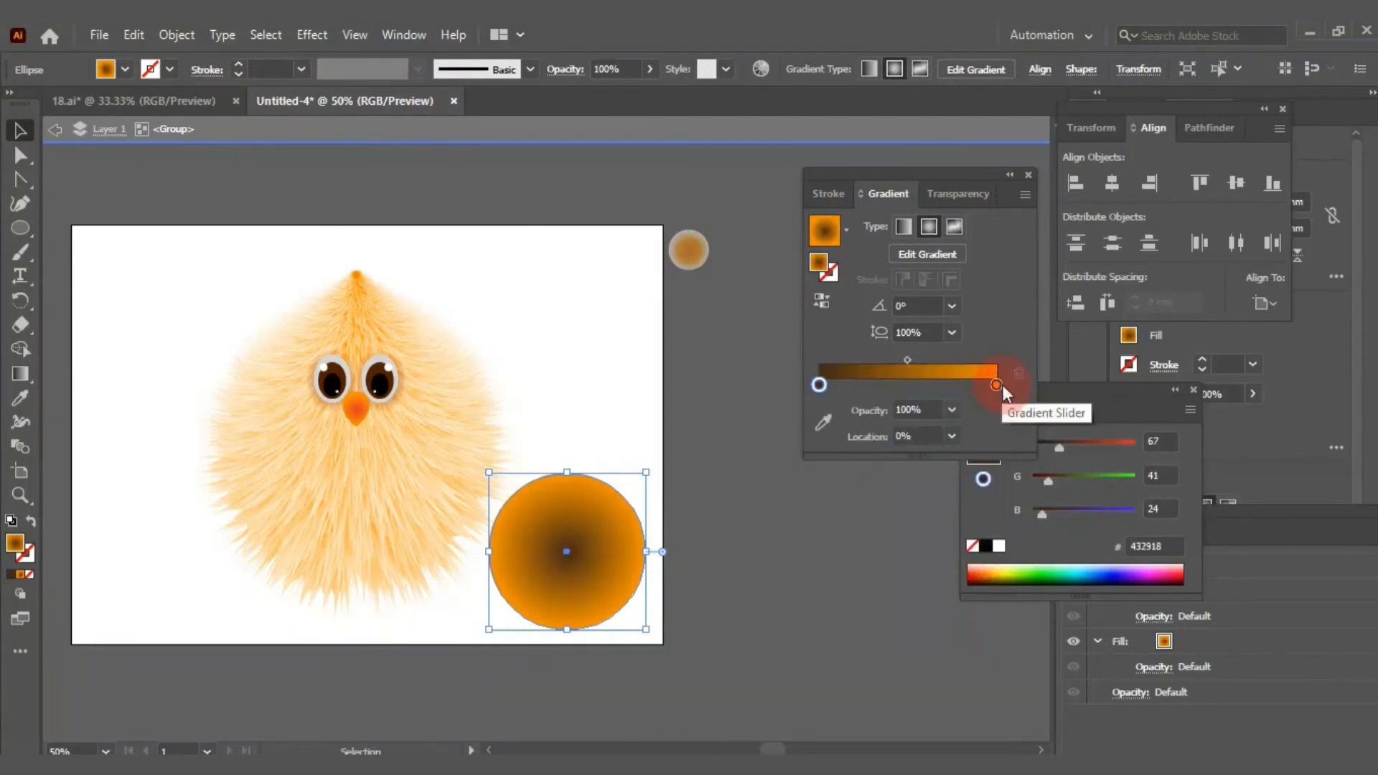
double_click(998, 385)
left_click(924, 492)
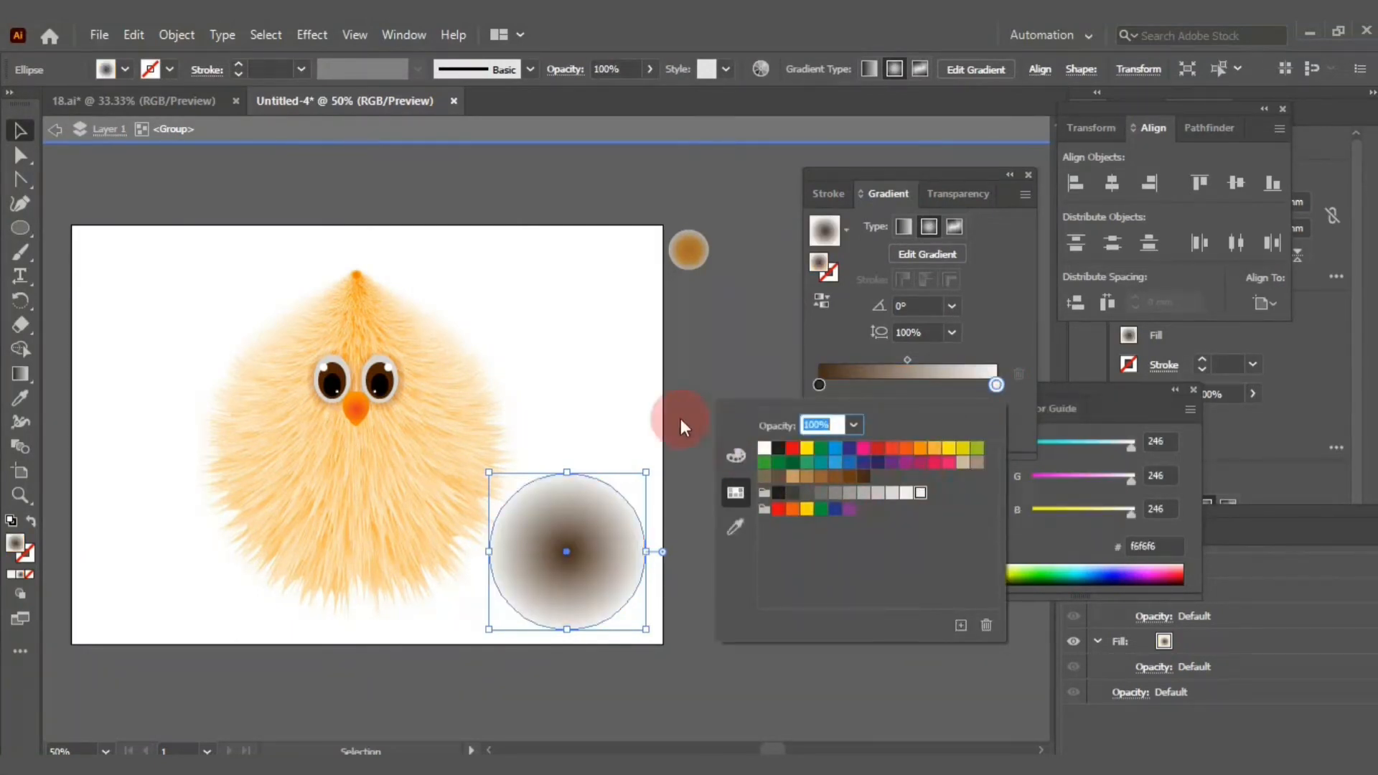
Flatten the circle into a thin, wide shadow ellipse centred just beneath the chick.
left_click_drag(570, 474, 518, 621)
left_click_drag(466, 615, 414, 615)
left_click(1156, 667)
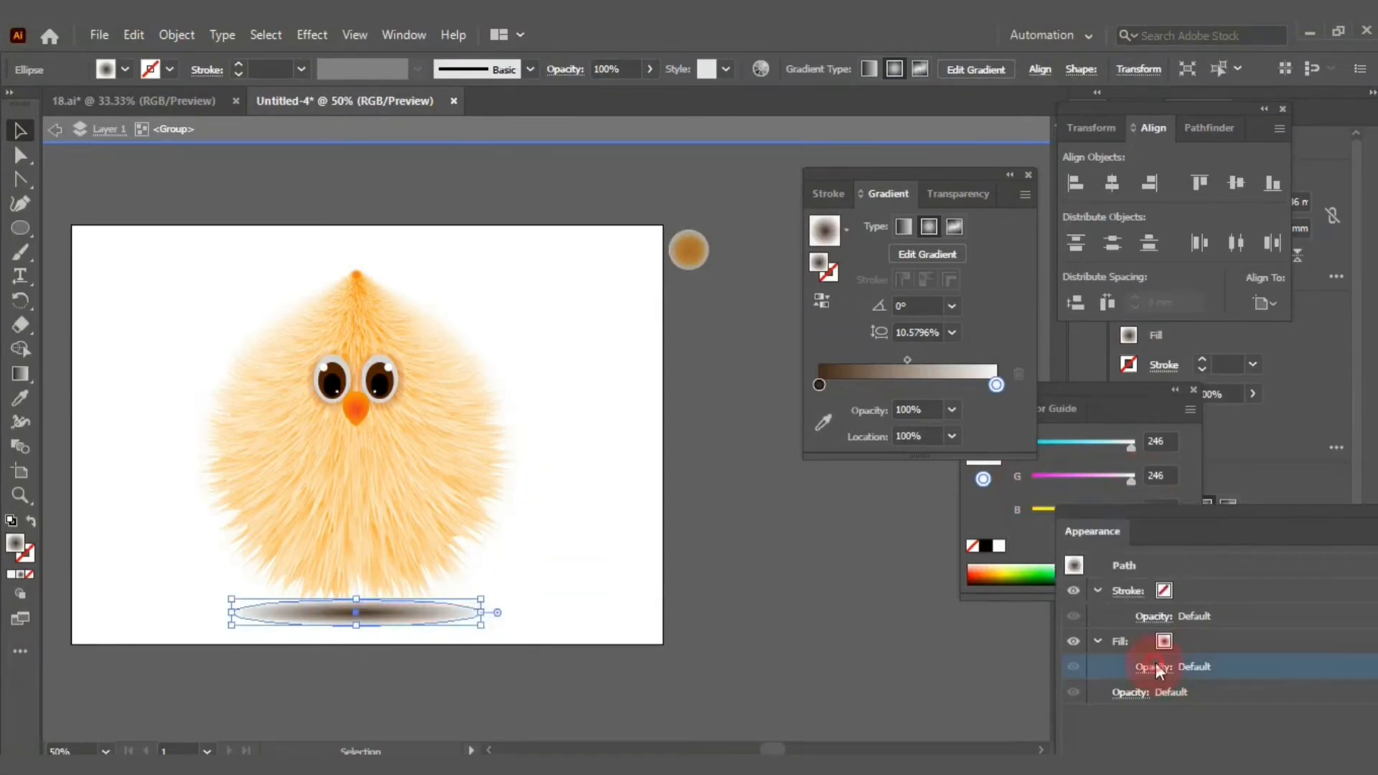
left_click(1031, 524)
left_click(713, 323)
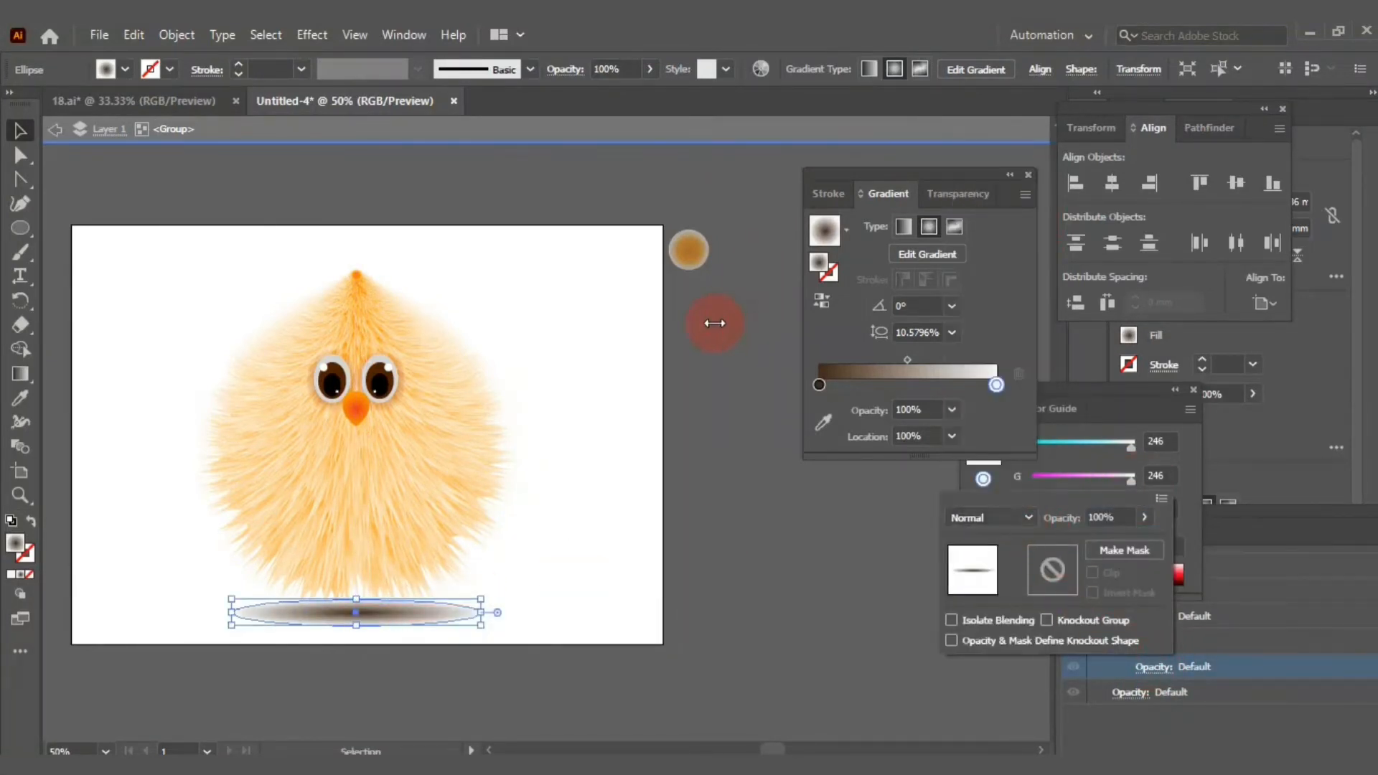
left_click(676, 347)
Draw a 297 x 210 mm background rectangle covering the entire artboard.
left_click(21, 227)
left_click(90, 230)
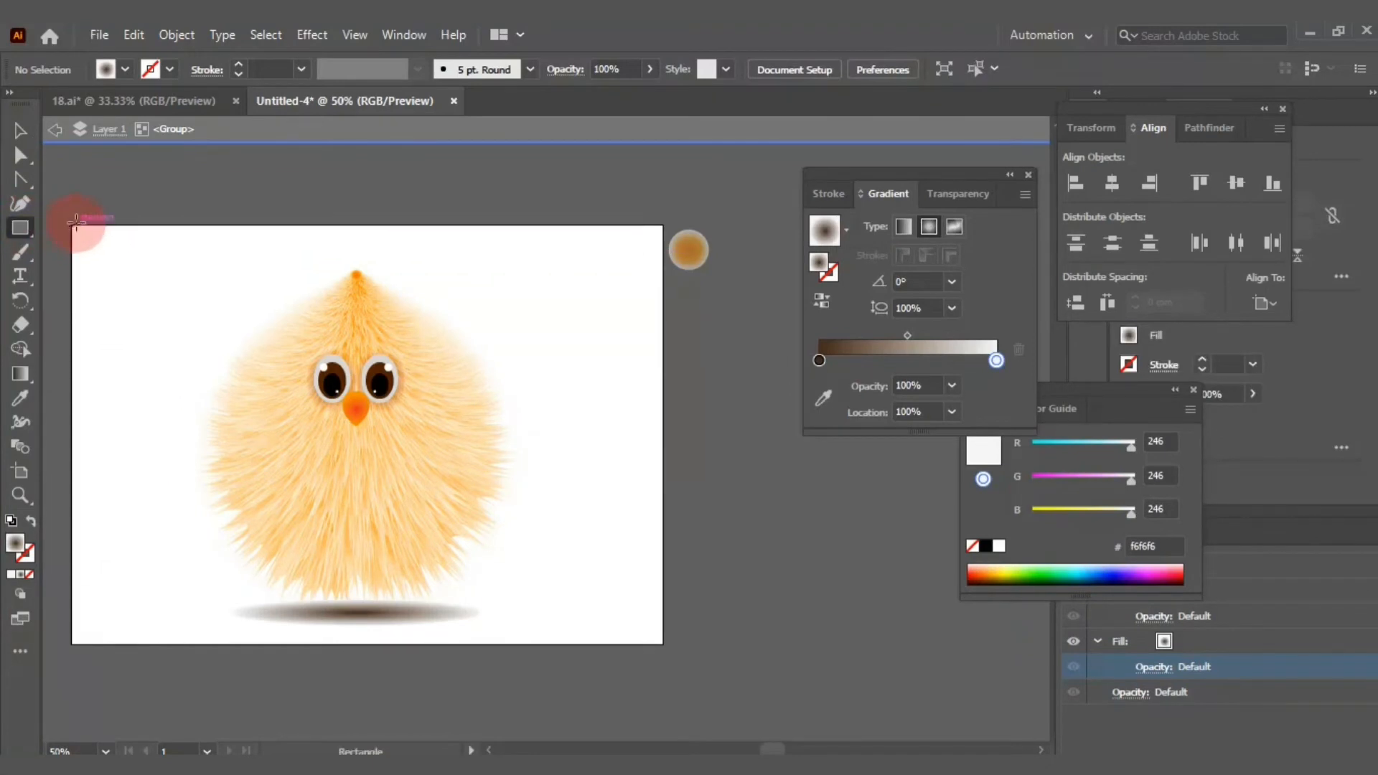
mouse_move(73, 226)
left_mouse_down()
mouse_move(126, 311)
mouse_move(662, 639)
left_mouse_up()
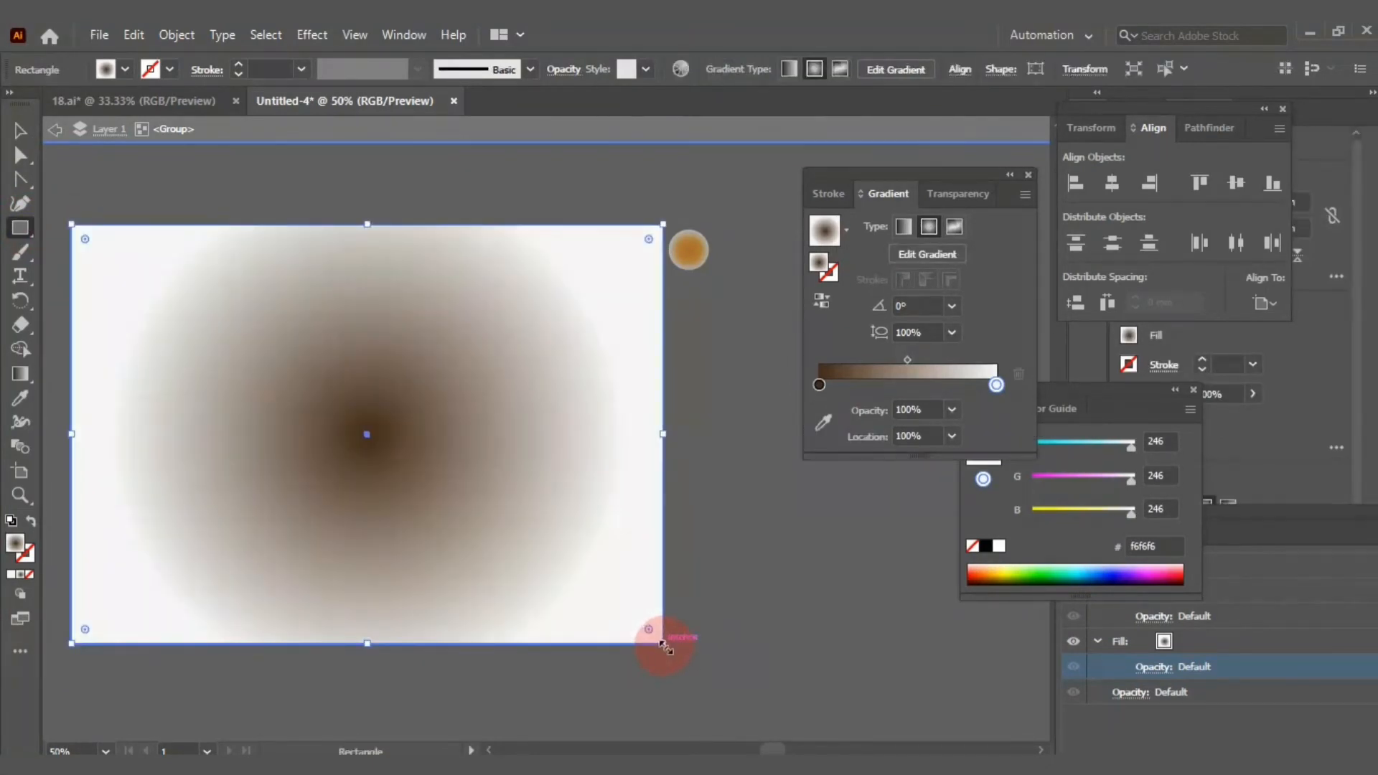
Reverse the background rectangle's gradient and set its first stop to light brown b17f4a.
left_click(822, 300)
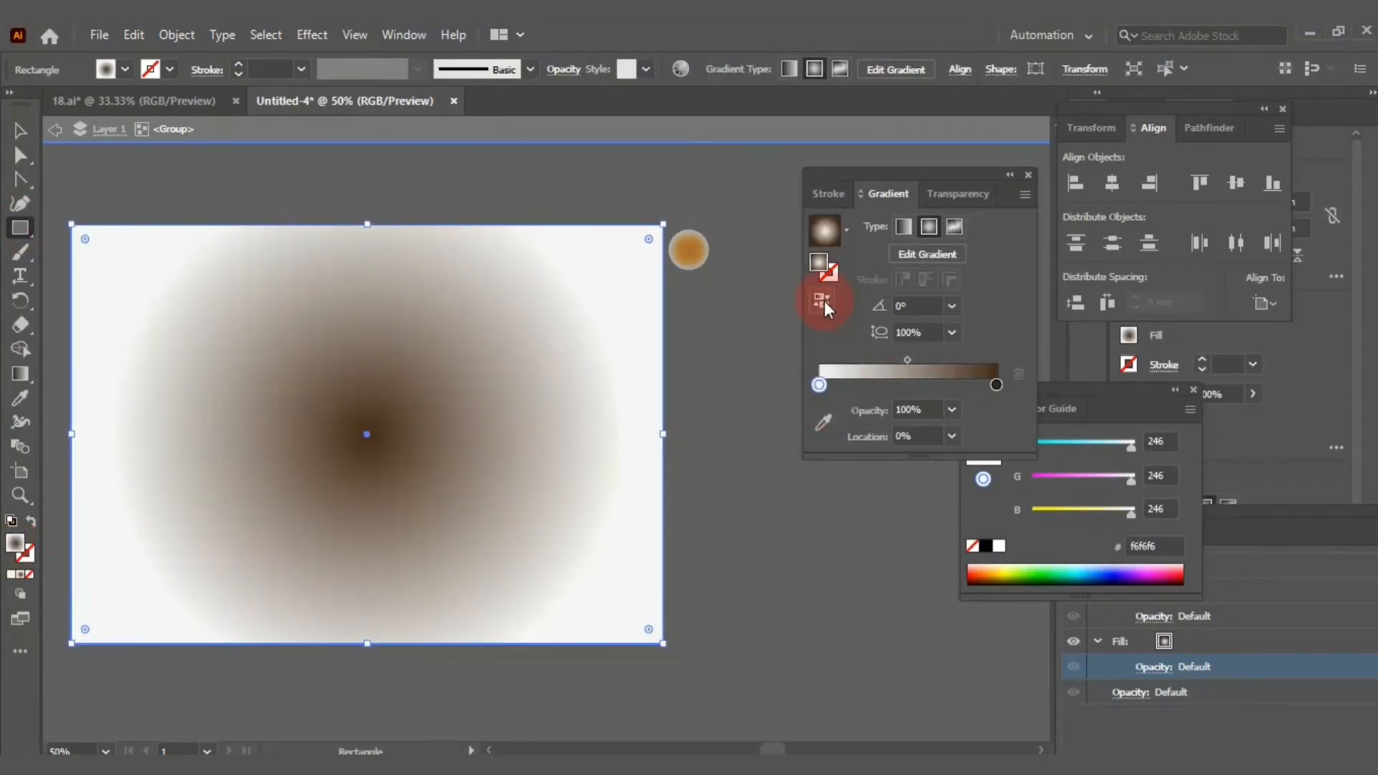
left_click(818, 386)
double_click(818, 385)
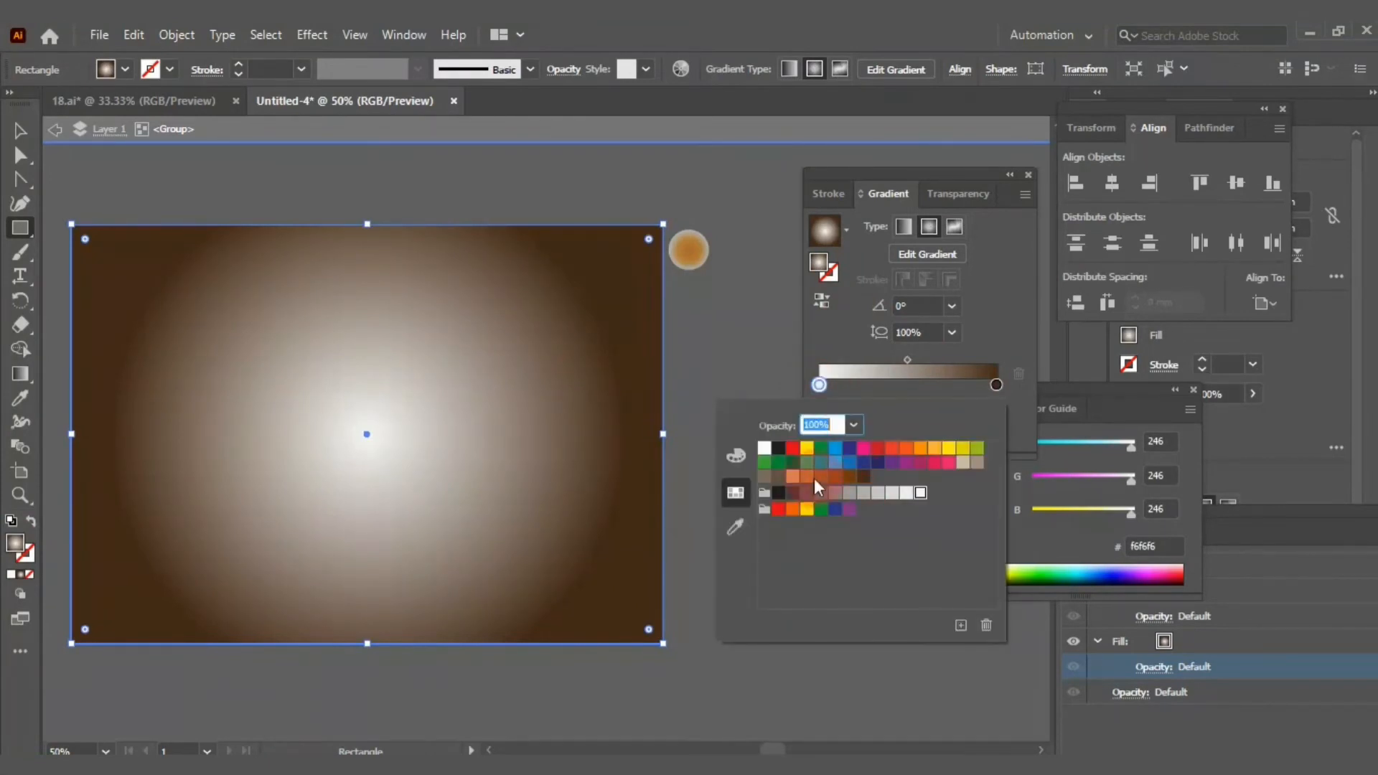
left_click(806, 480)
left_click(748, 296)
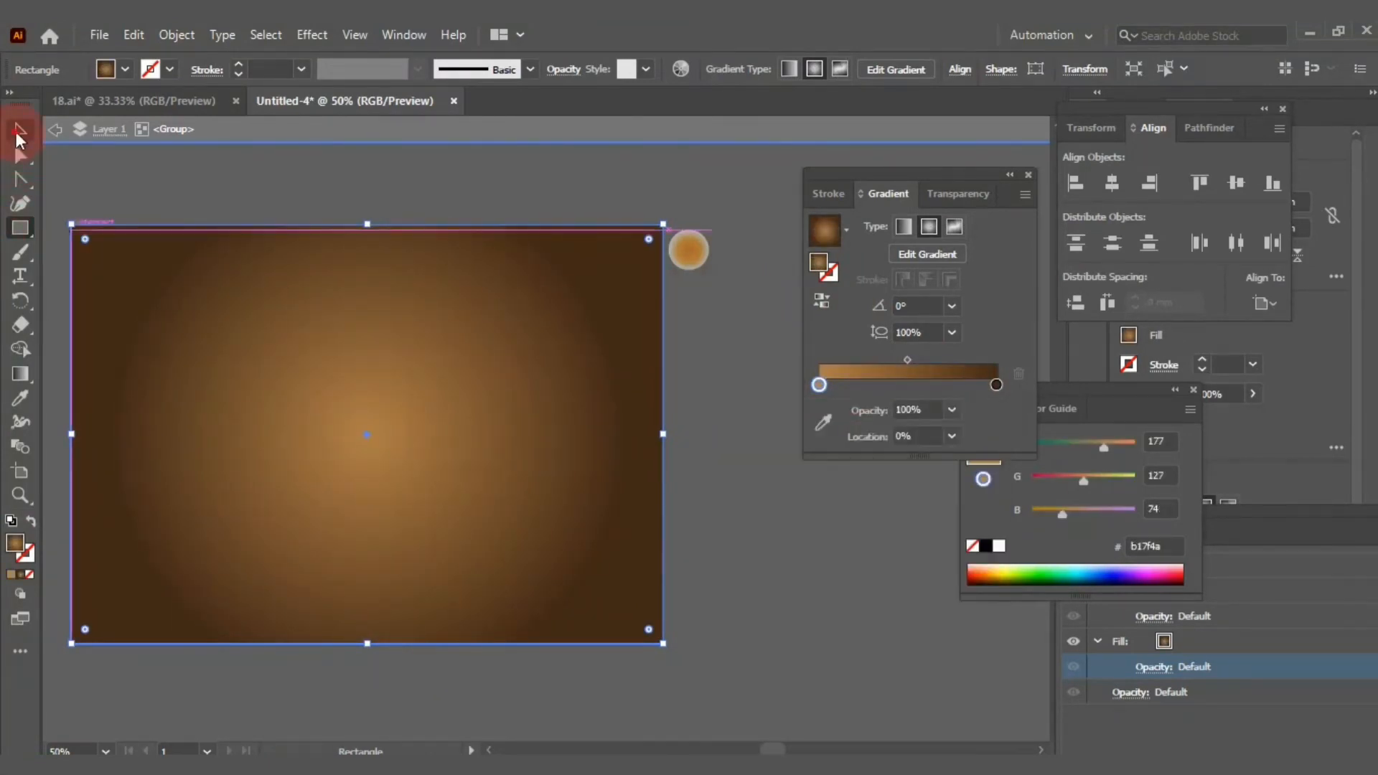
Send the background rectangle behind the chick and its shadow ellipse.
right_click(542, 348)
mouse_move(717, 655)
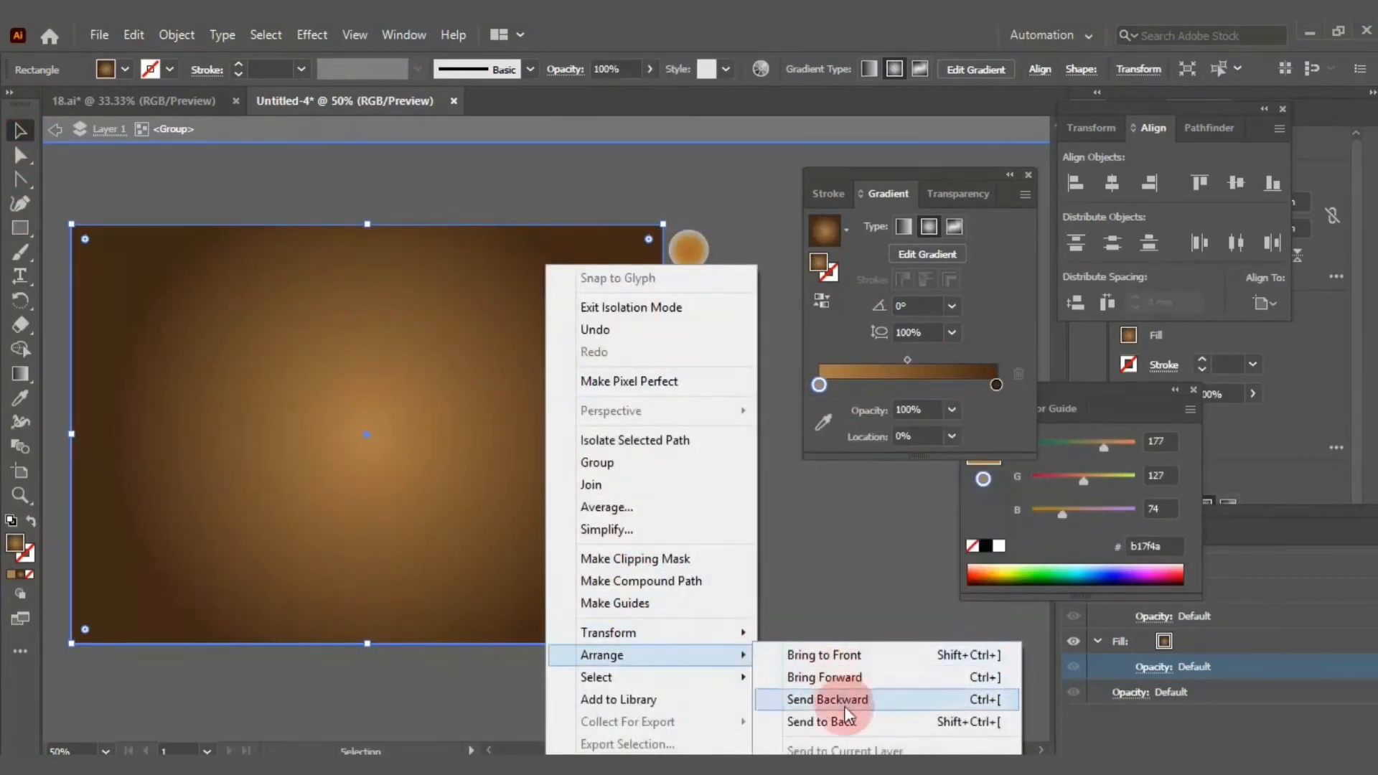
left_click(826, 700)
left_click(749, 360)
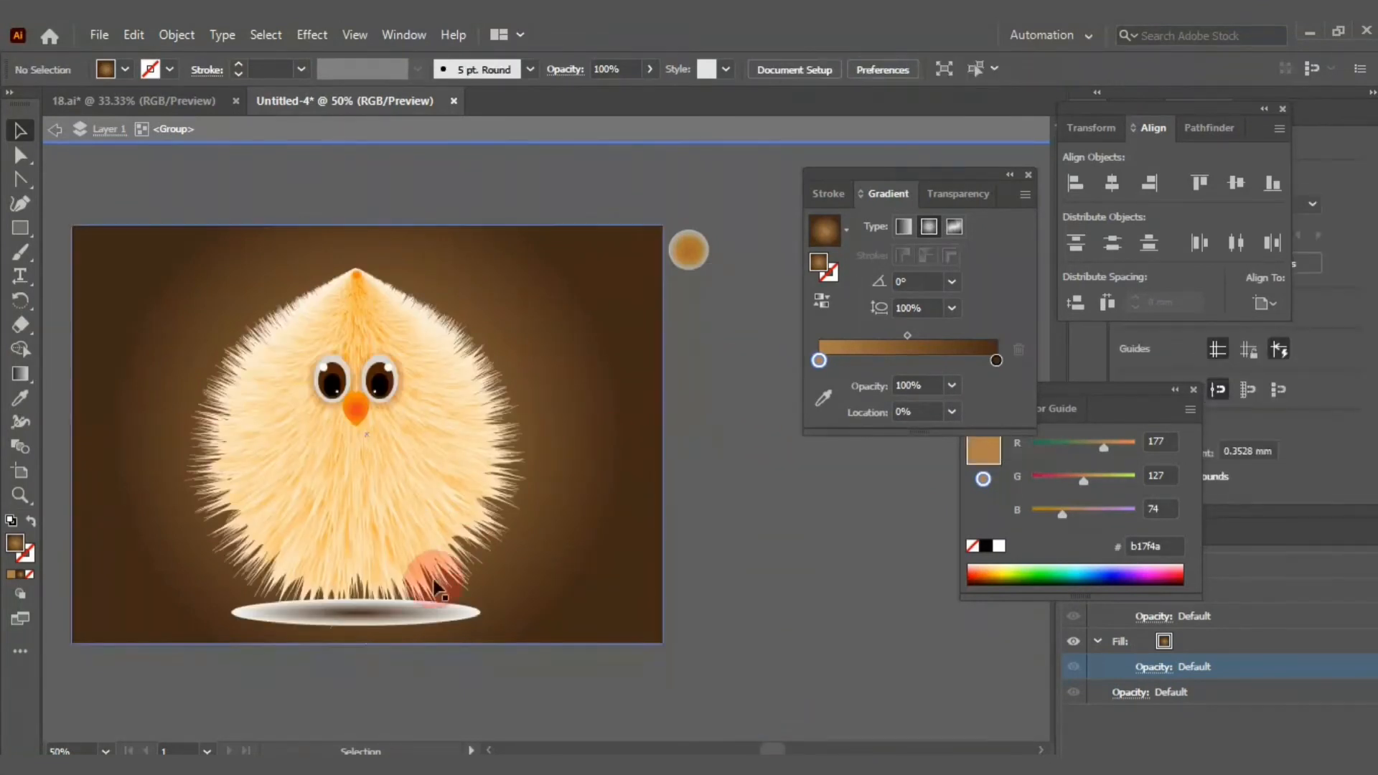
Set the blending mode of the shadow ellipse's fill to Multiply.
left_click(404, 619)
left_click(1164, 667)
left_click(1004, 517)
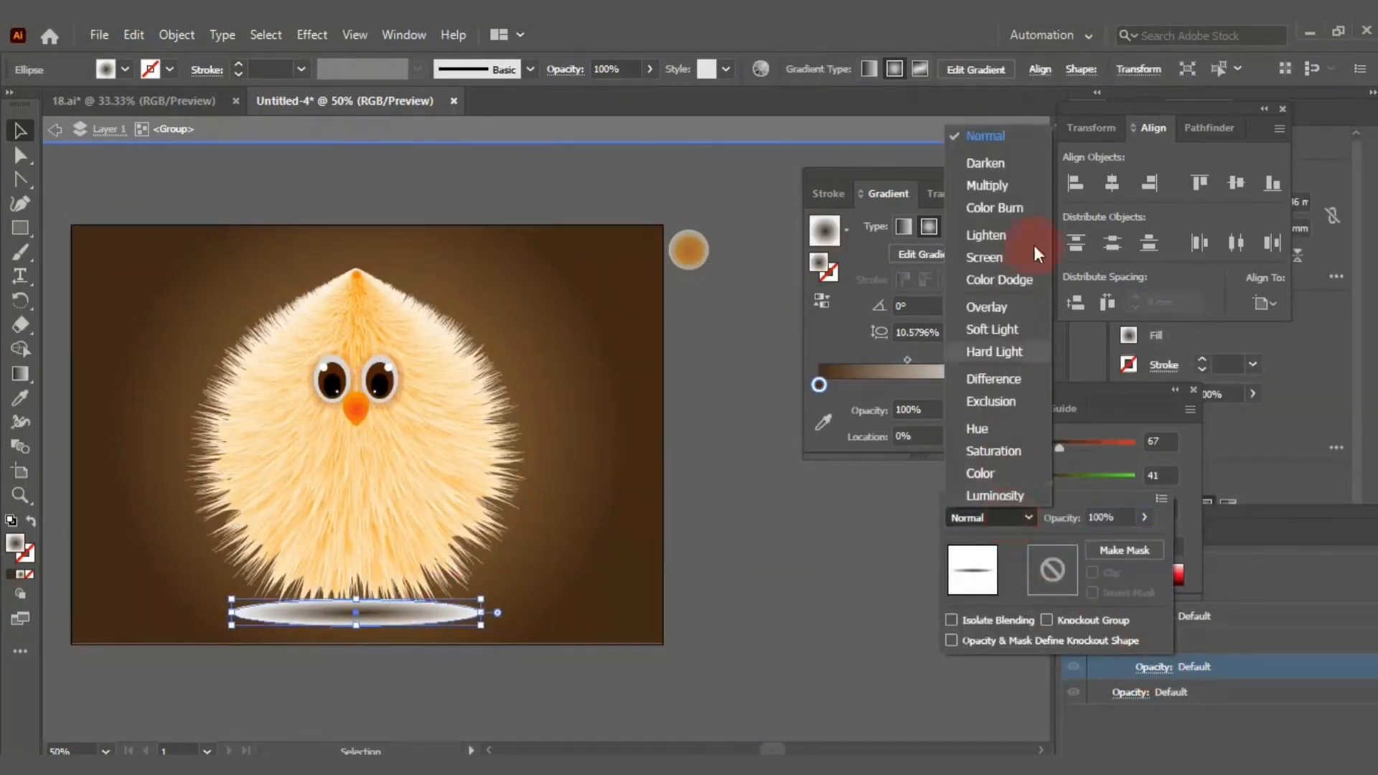
left_click(1008, 184)
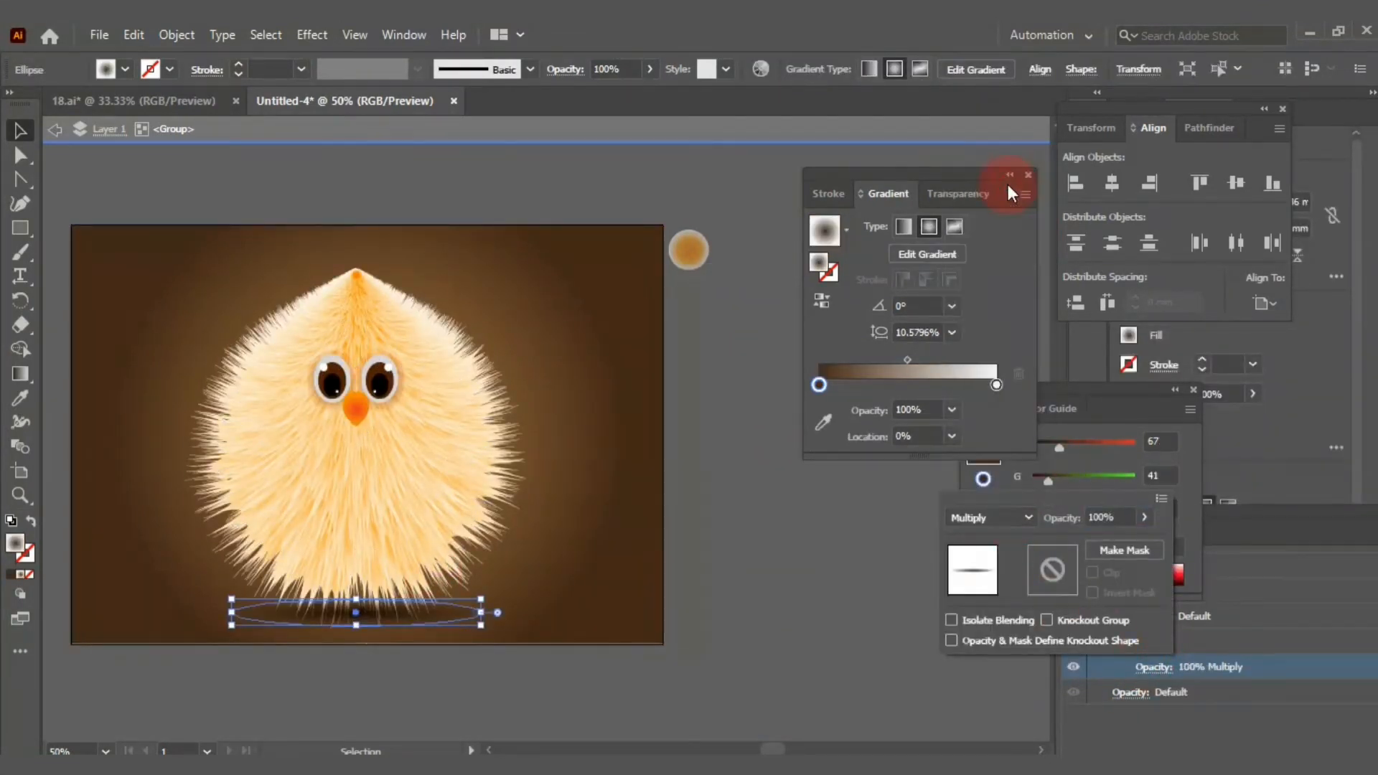
left_click(442, 617)
left_click(793, 513)
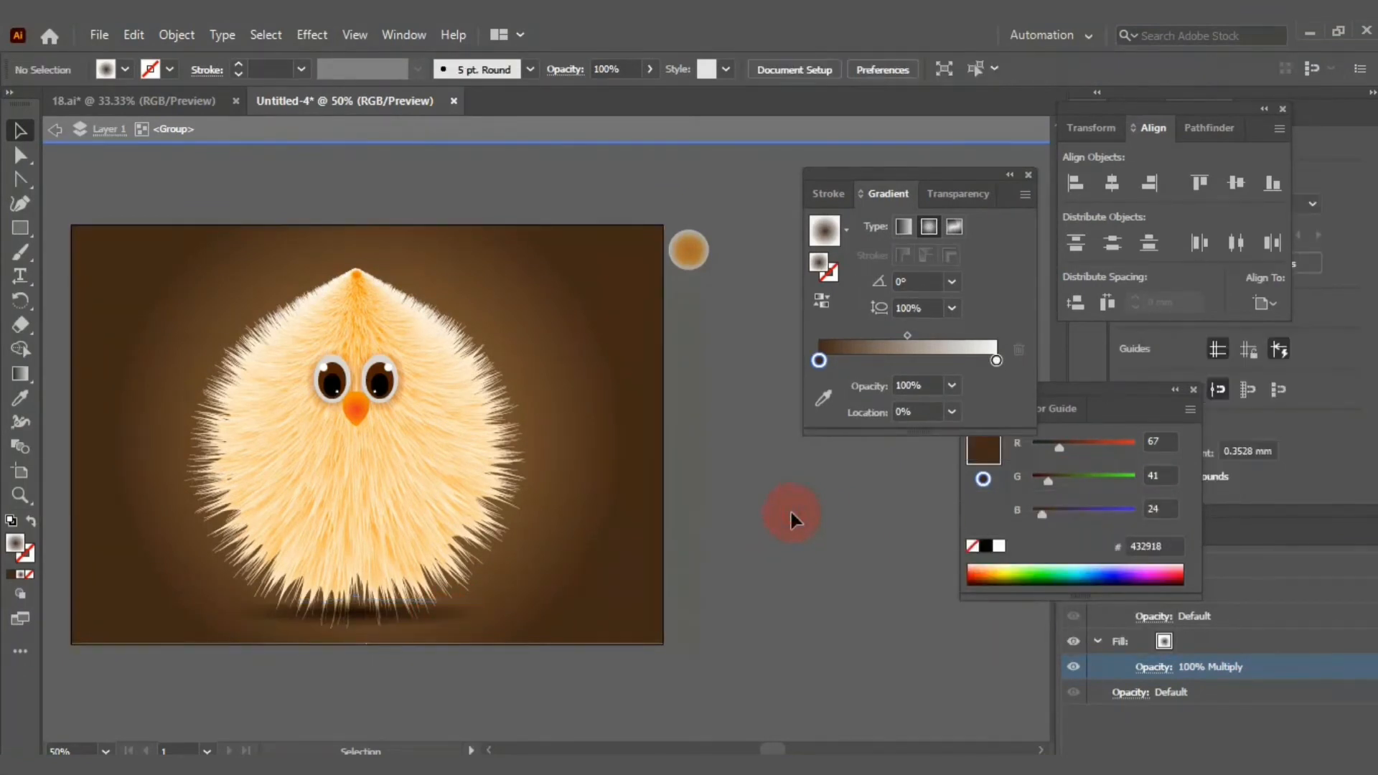
Select the background rectangle, close the floating alignment and color controls, and reposition the Appearance settings.
left_click(476, 362)
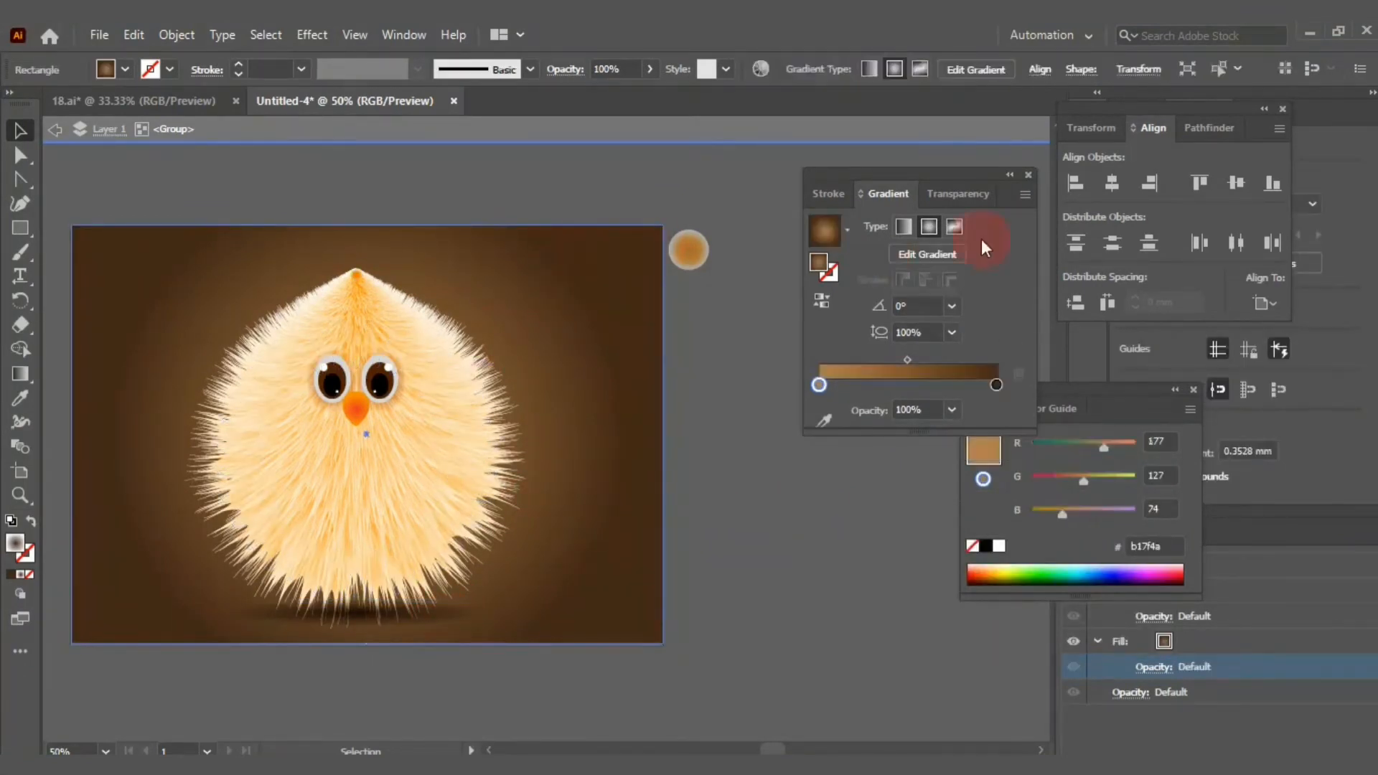
left_click(1282, 109)
left_click(1193, 389)
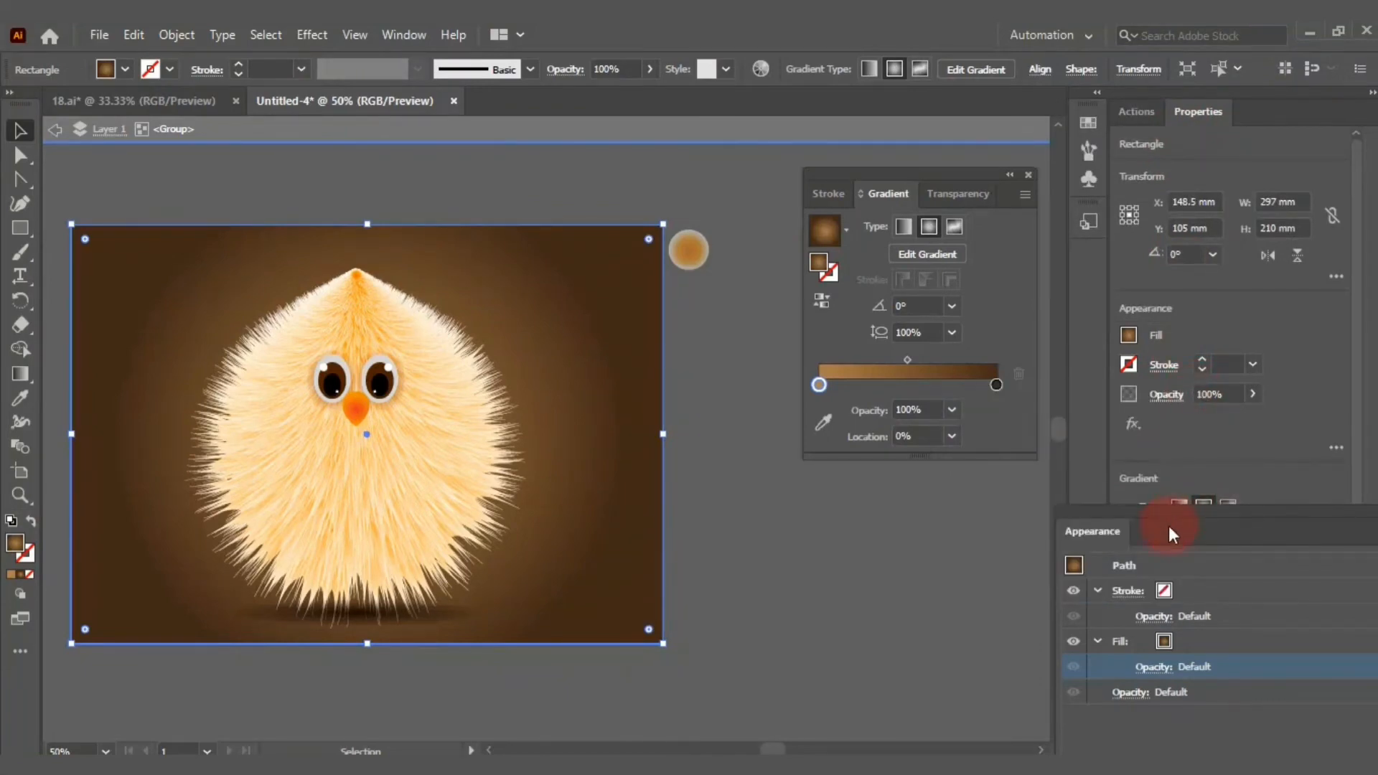
left_click_drag(1168, 529, 1121, 376)
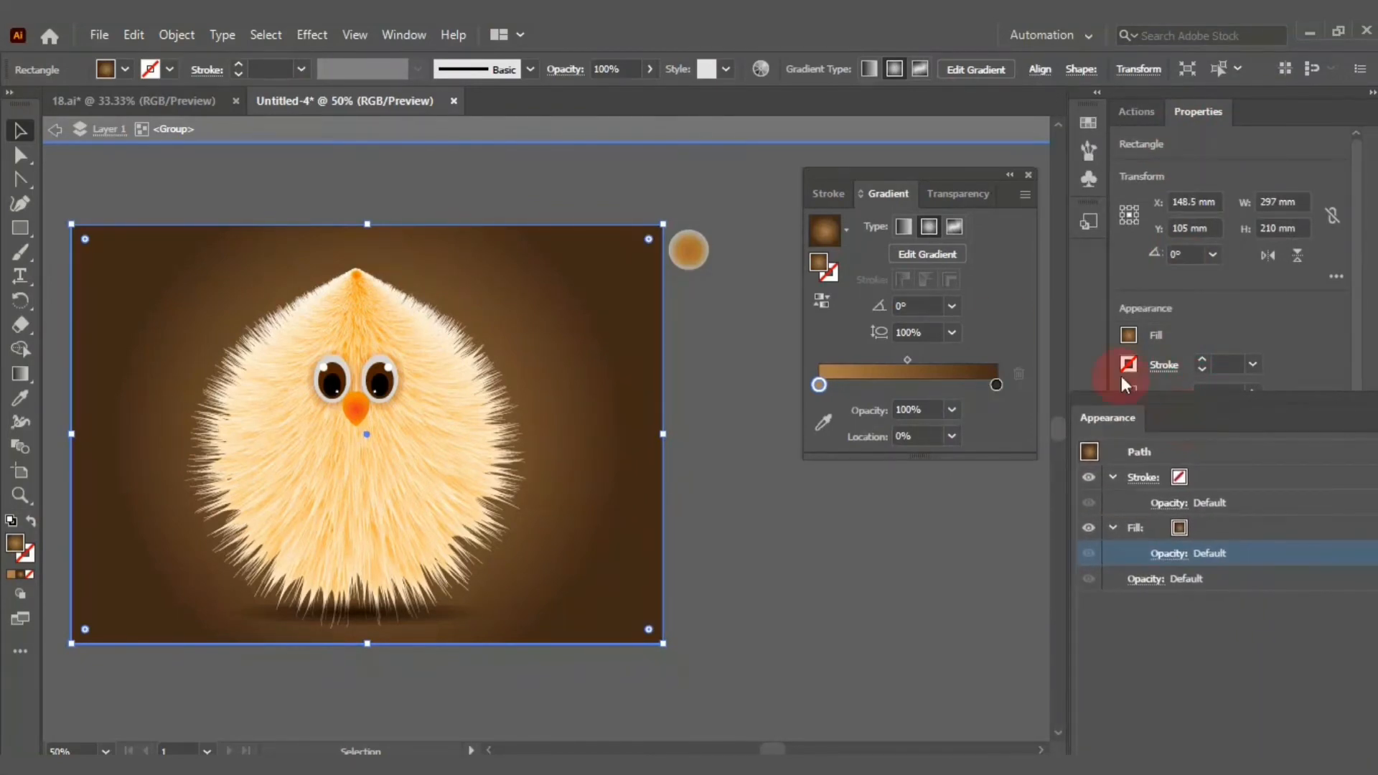
Show the layer list and lock the background rectangle.
left_click(416, 37)
left_click(501, 612)
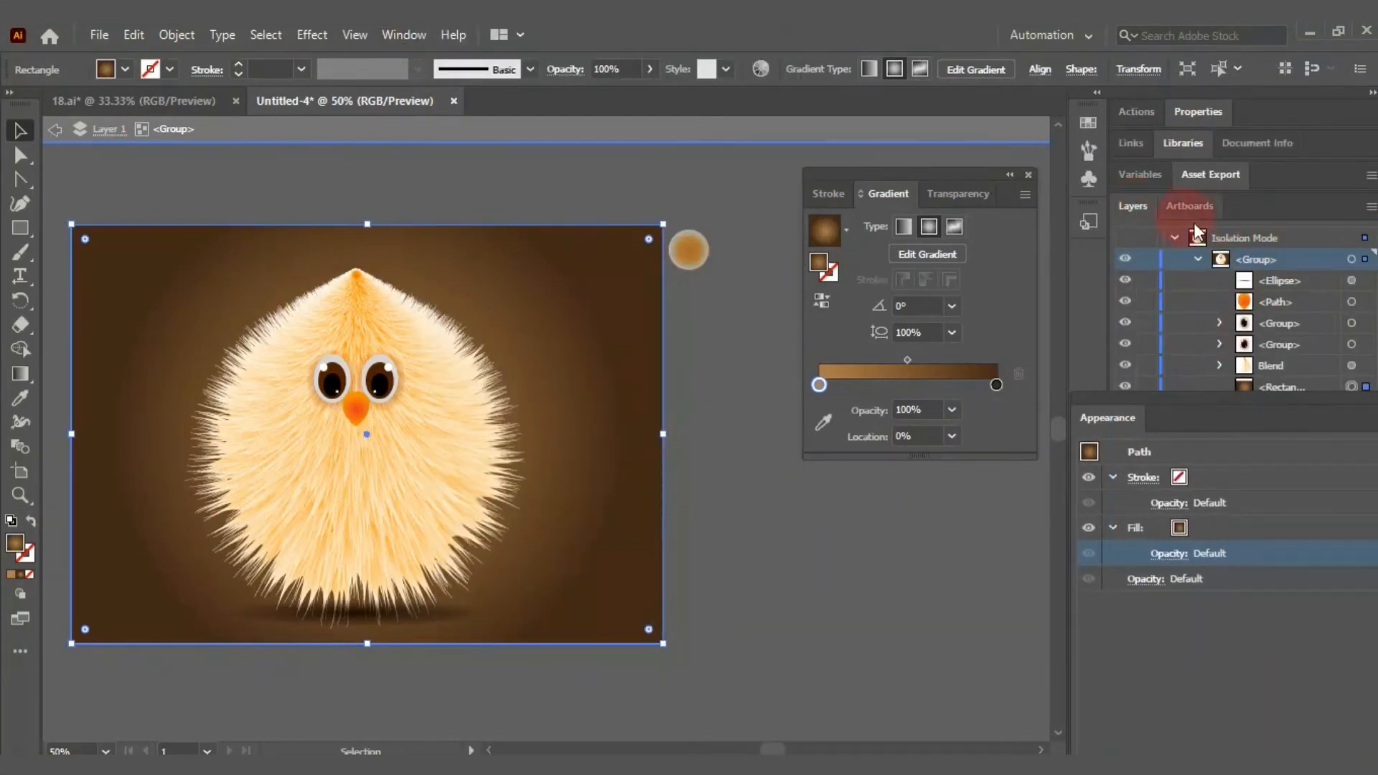
left_click_drag(1192, 395, 1213, 521)
left_click(1146, 388)
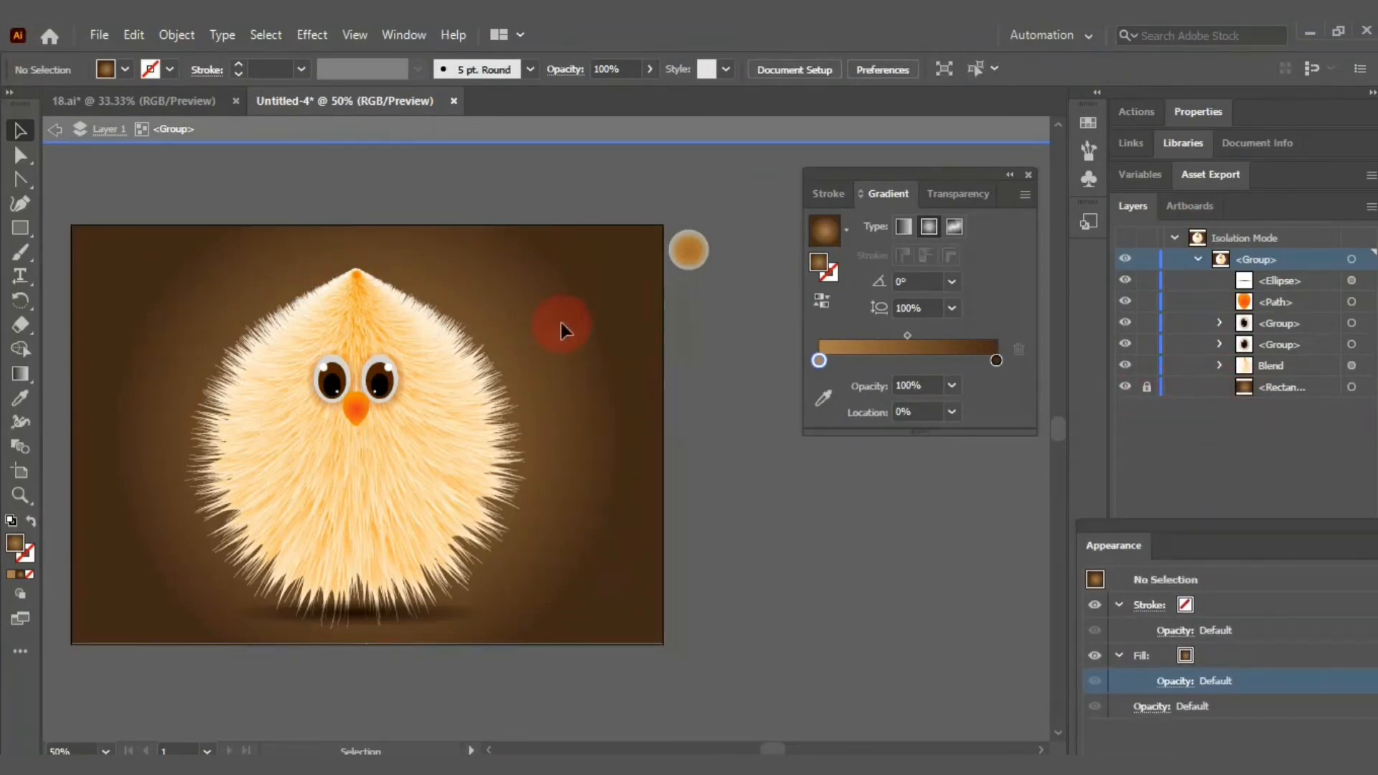
Scale the chick down slightly and position it centred just above its shadow.
left_click_drag(169, 516, 148, 550)
left_click_drag(352, 477, 353, 453)
left_click_drag(216, 244, 246, 280)
left_click_drag(391, 461, 378, 462)
left_click(761, 575)
Reduce the opacity of the shadow ellipse's Multiply fill to 81%.
left_click(403, 626)
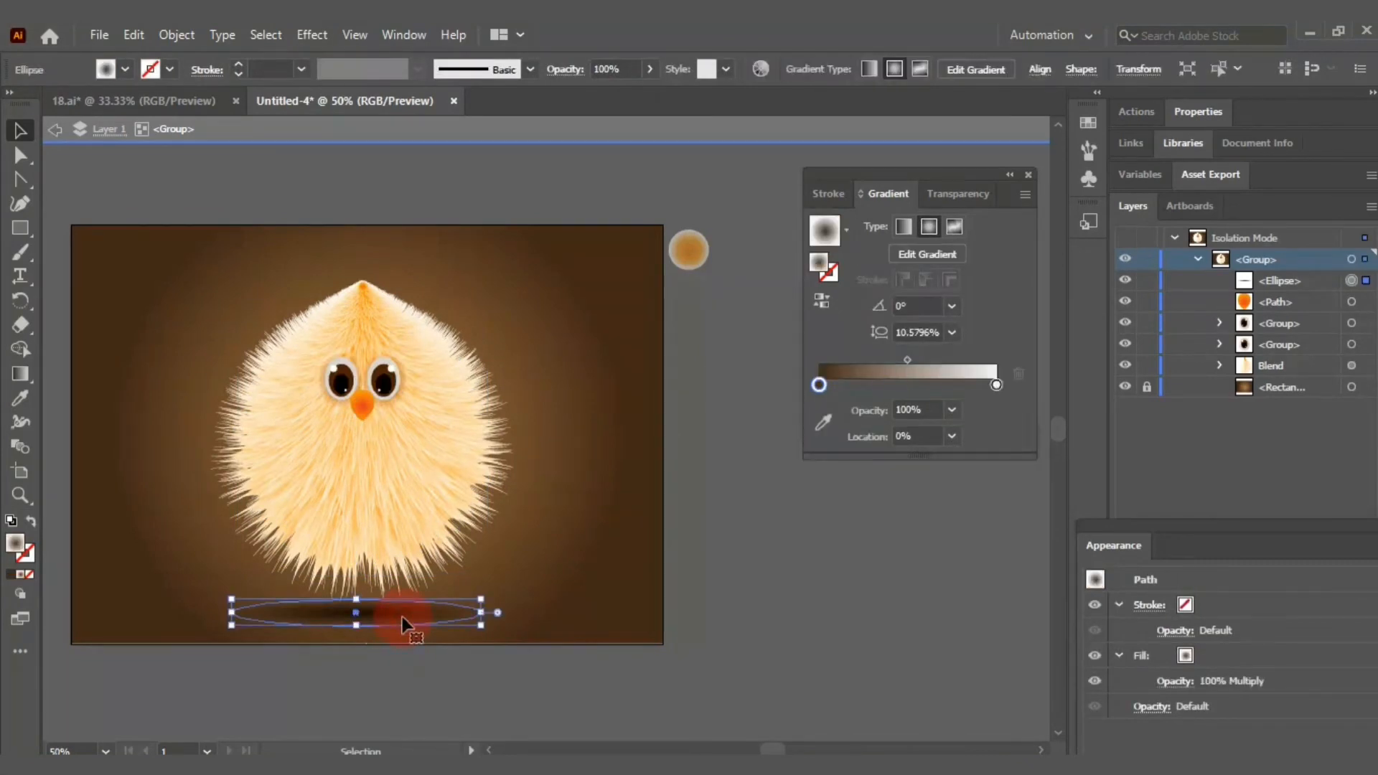
left_click(1168, 683)
left_click(1124, 557)
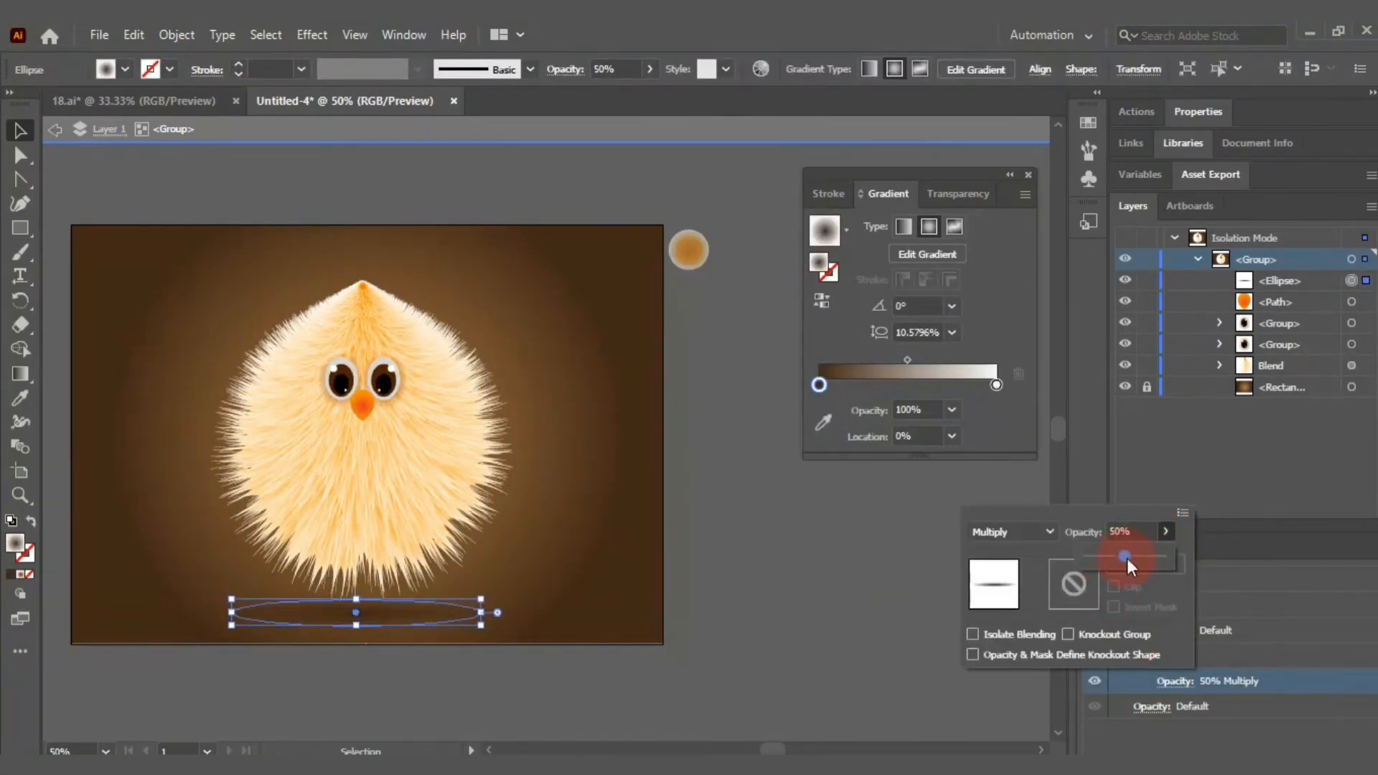
left_click(1147, 557)
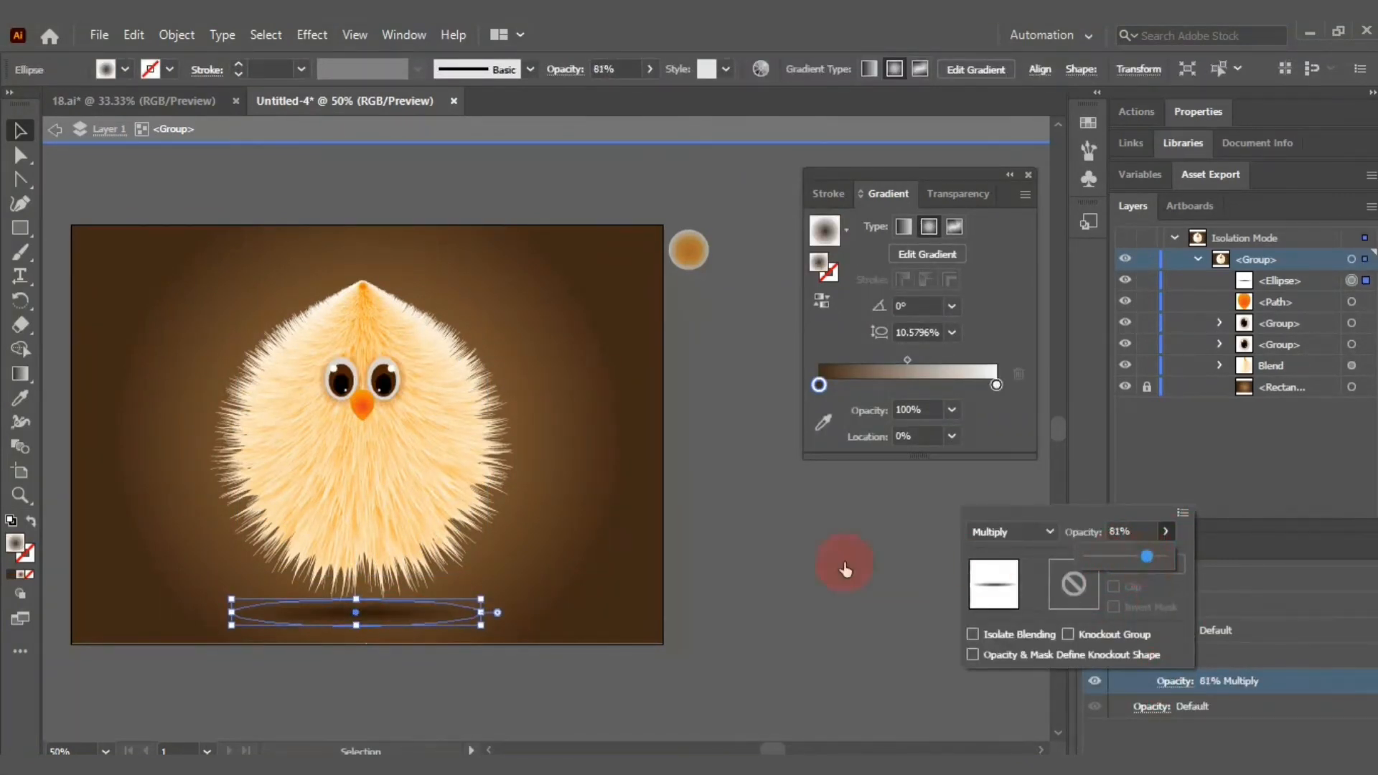
Draw a large circle covering the chick's body and move its dark brown gradient stop to about 50%.
left_click_drag(22, 238, 108, 253)
left_click_drag(191, 261, 535, 592)
key("v")
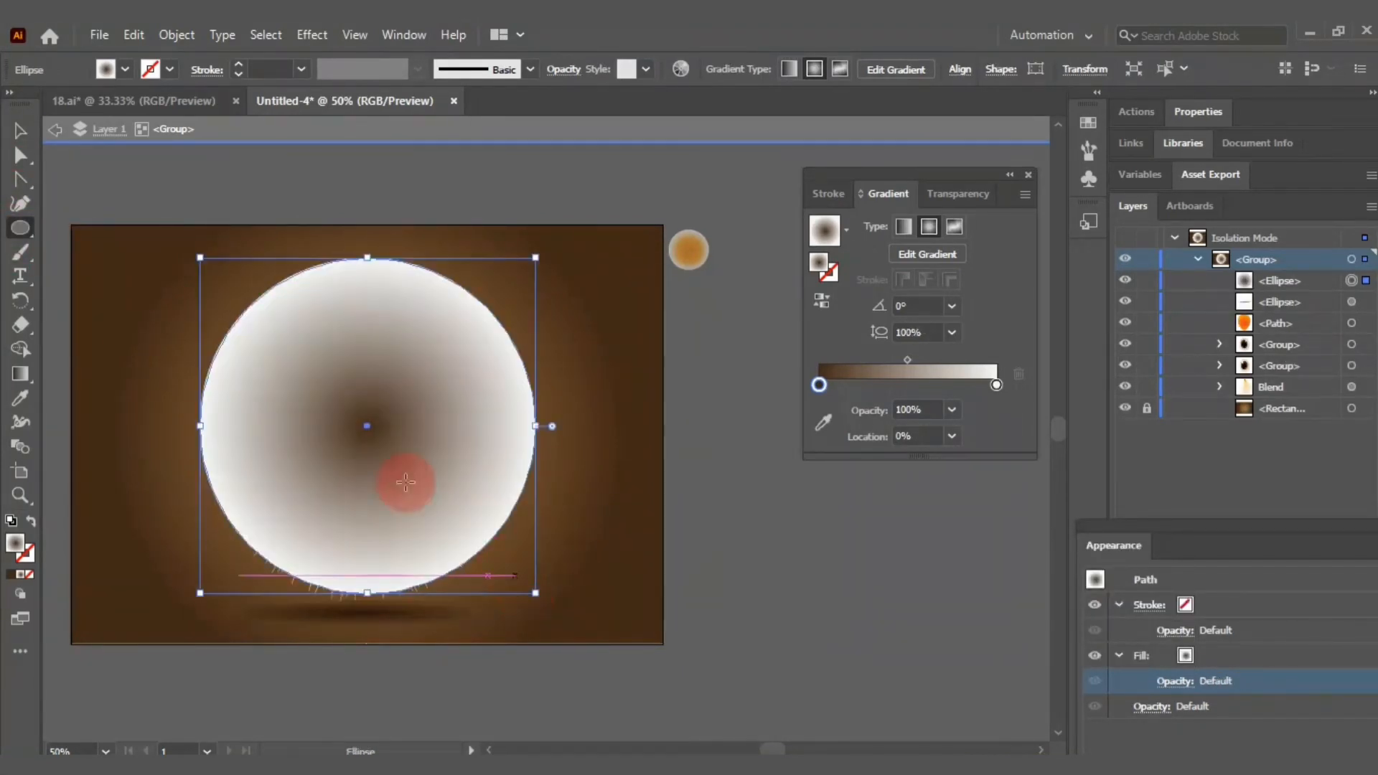
left_click_drag(818, 385, 908, 385)
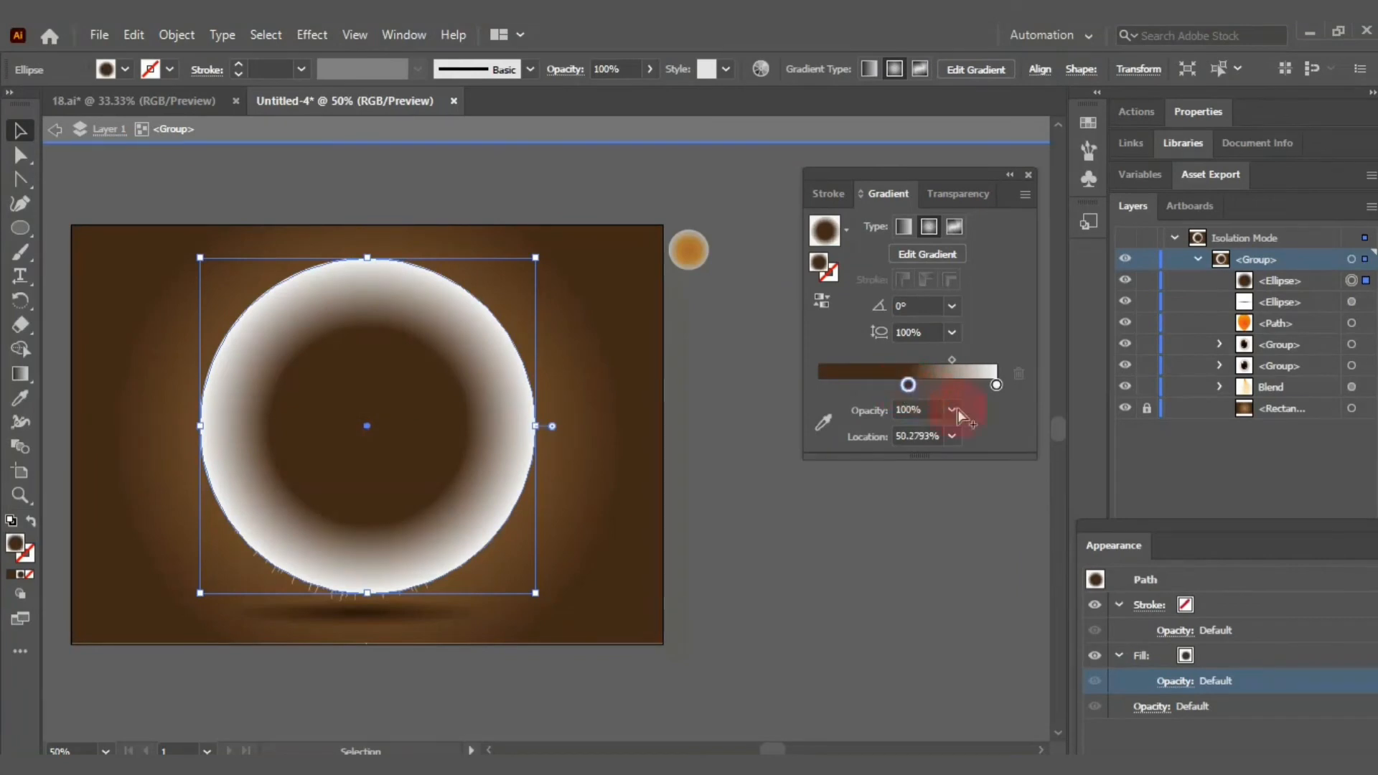
Set the blending mode of the large circle's fill to Multiply.
left_click(1177, 682)
left_click(1011, 532)
left_click(1020, 202)
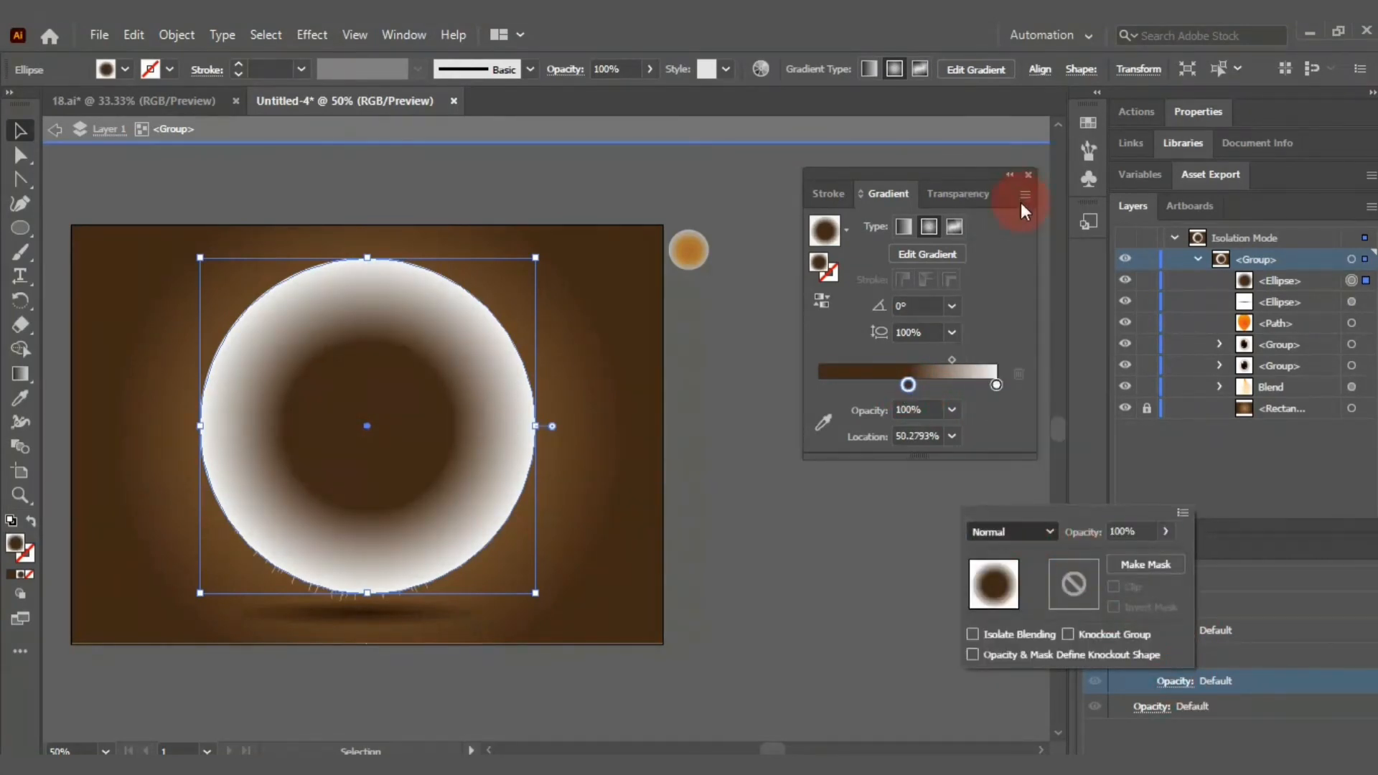
Reorder the large circle so it sits behind the chick, directly above the background rectangle.
right_click(511, 364)
mouse_move(689, 655)
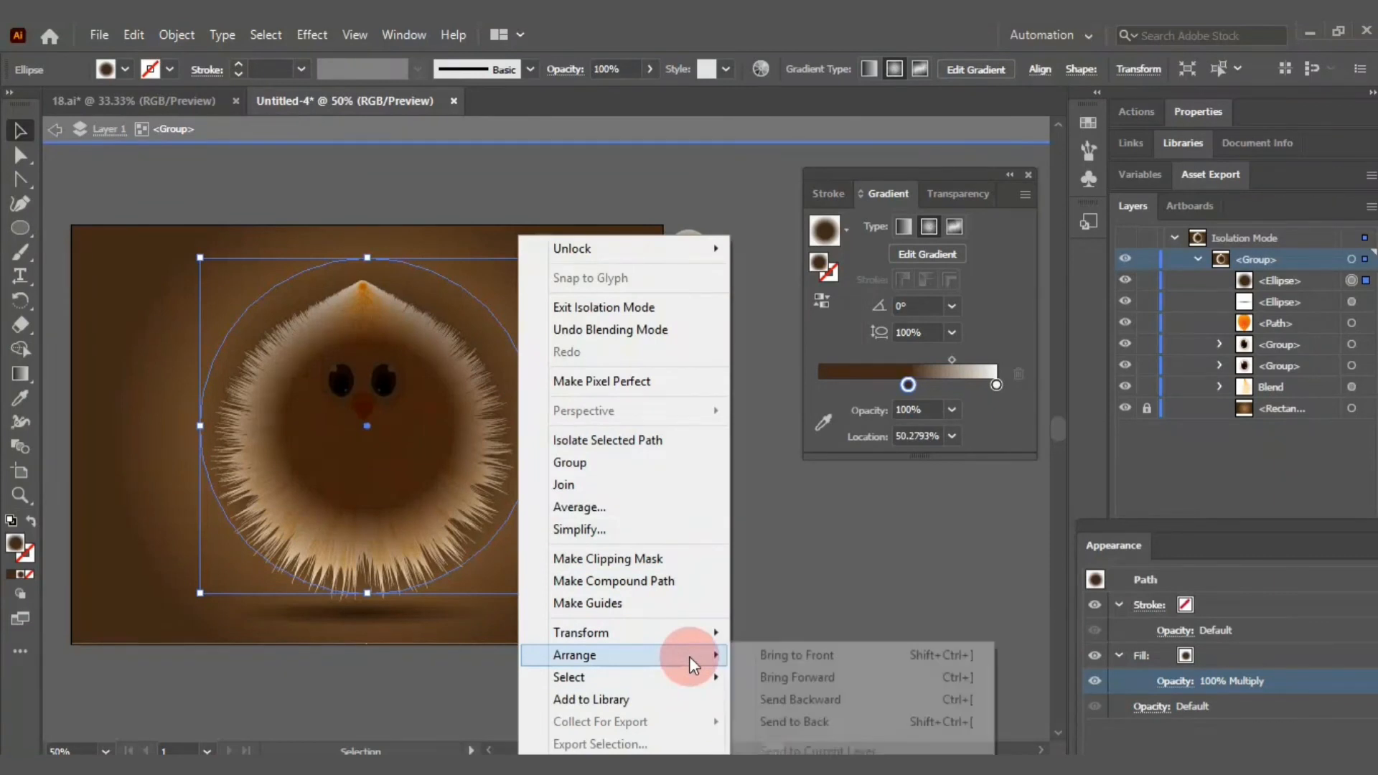
left_click(816, 699)
right_click(506, 546)
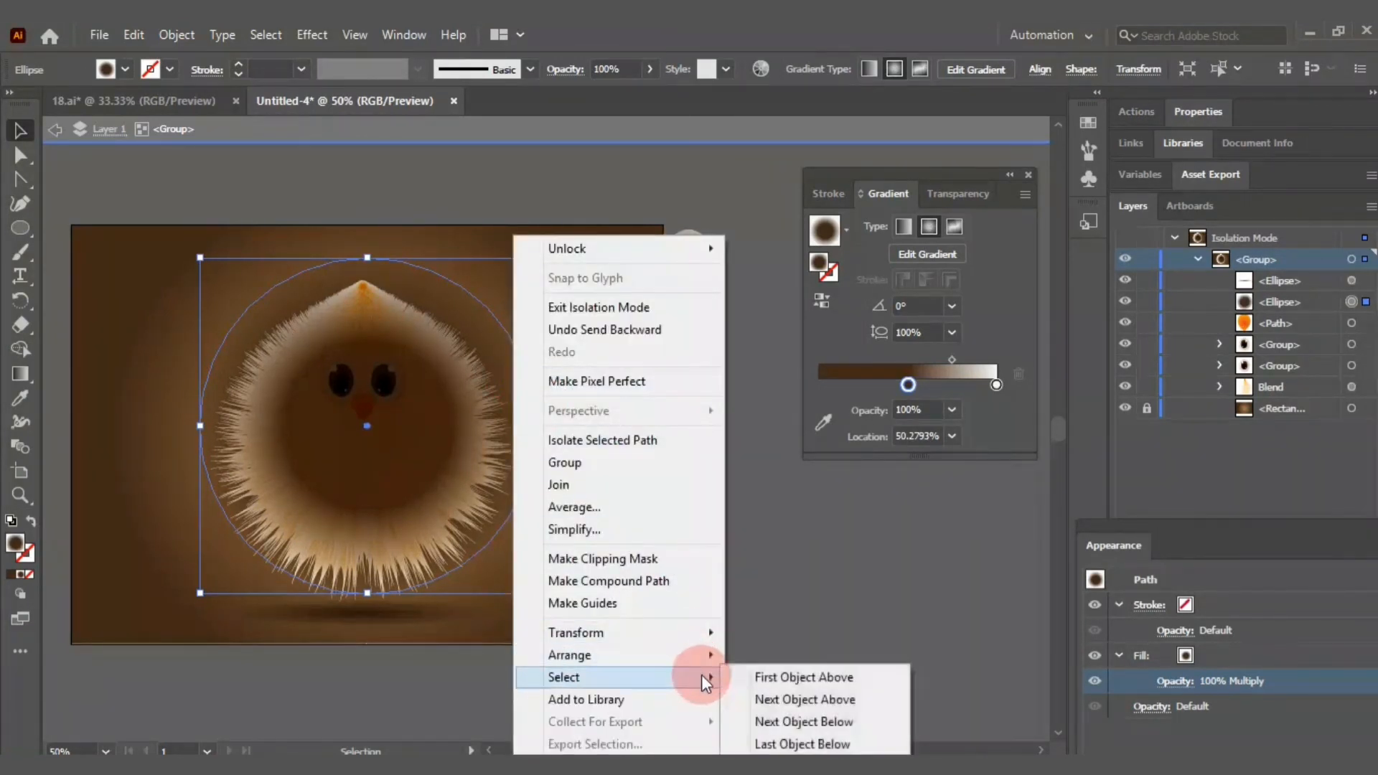
mouse_move(701, 656)
left_click(813, 720)
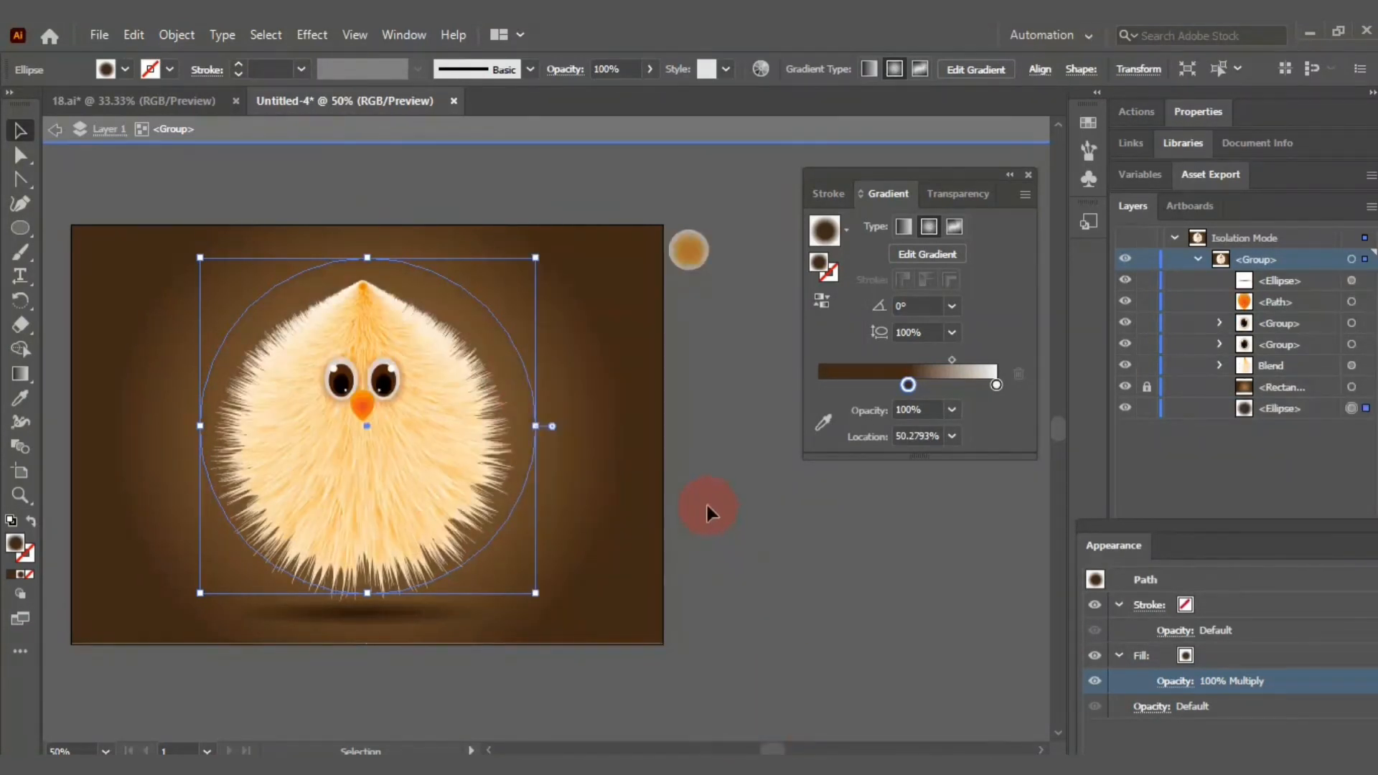
right_click(498, 358)
left_click(797, 688)
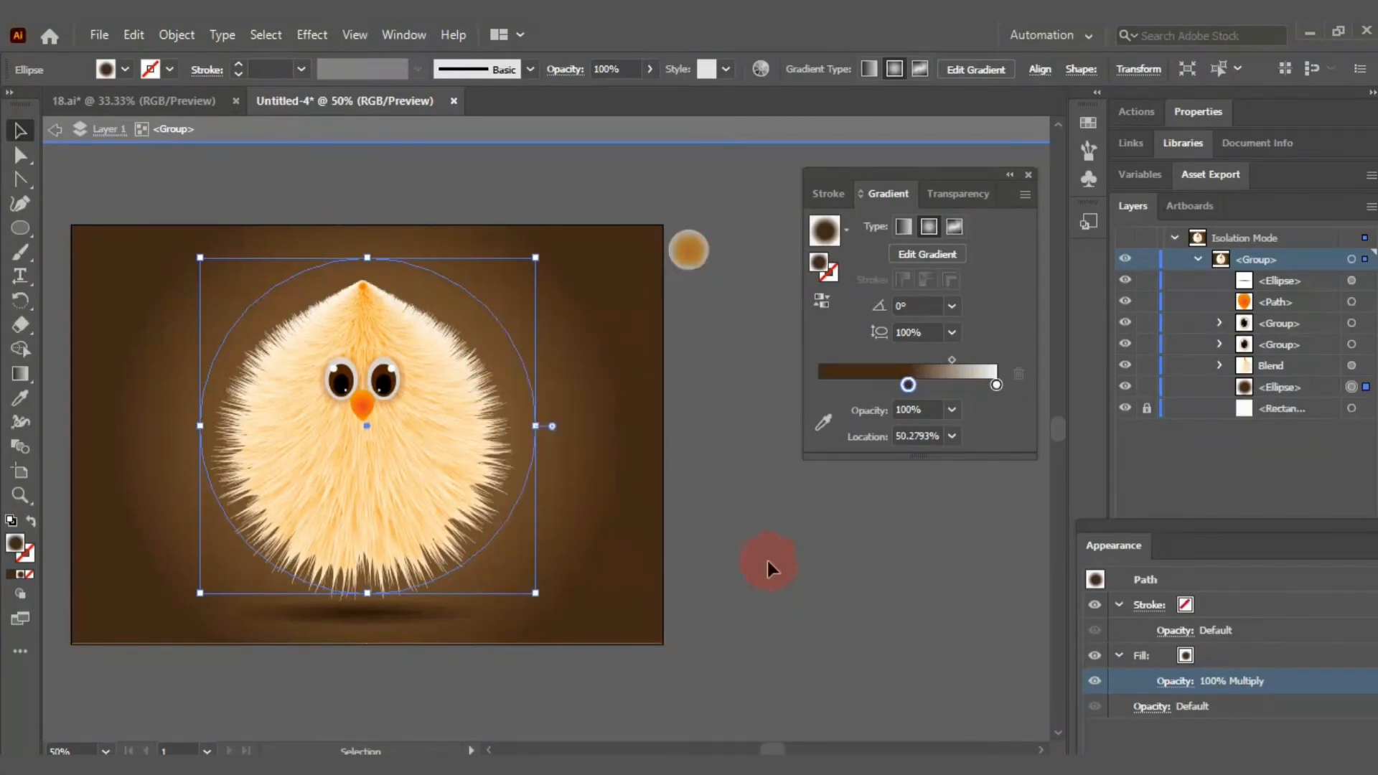
Shrink the large Multiply circle behind the chick so it fits closer around the fur.
left_click(771, 462)
left_click(500, 348)
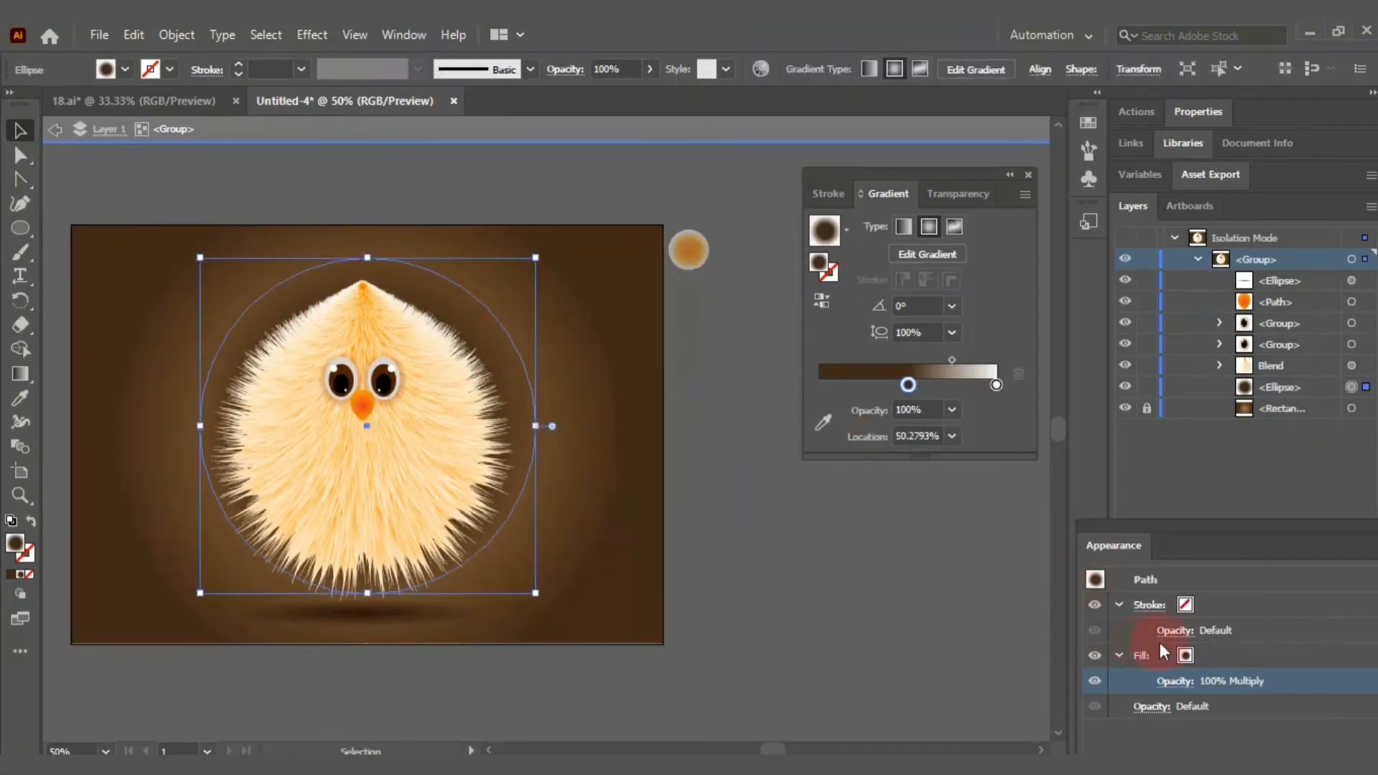
left_click_drag(522, 276, 528, 277)
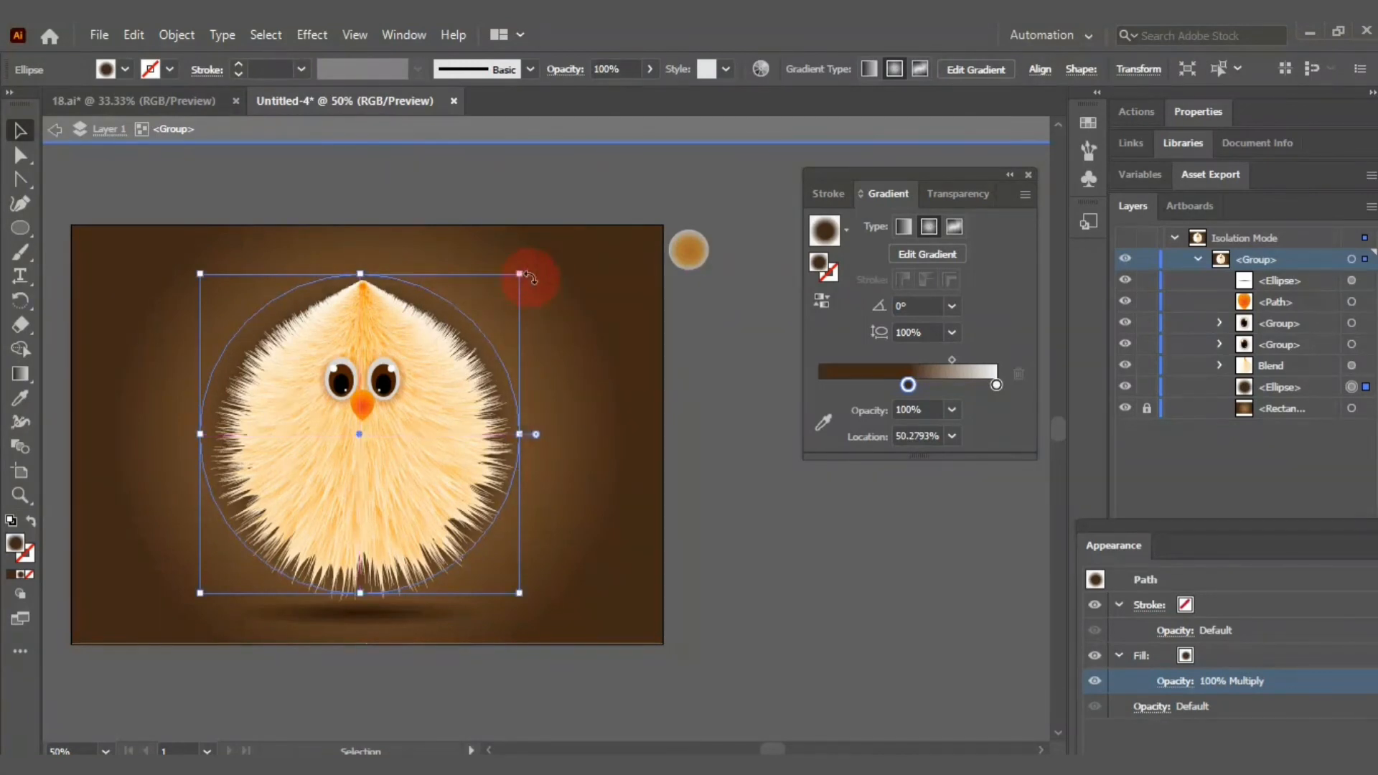
Reduce the opacity of the large circle's Multiply fill to 72%.
left_click(1175, 681)
left_click(1168, 531)
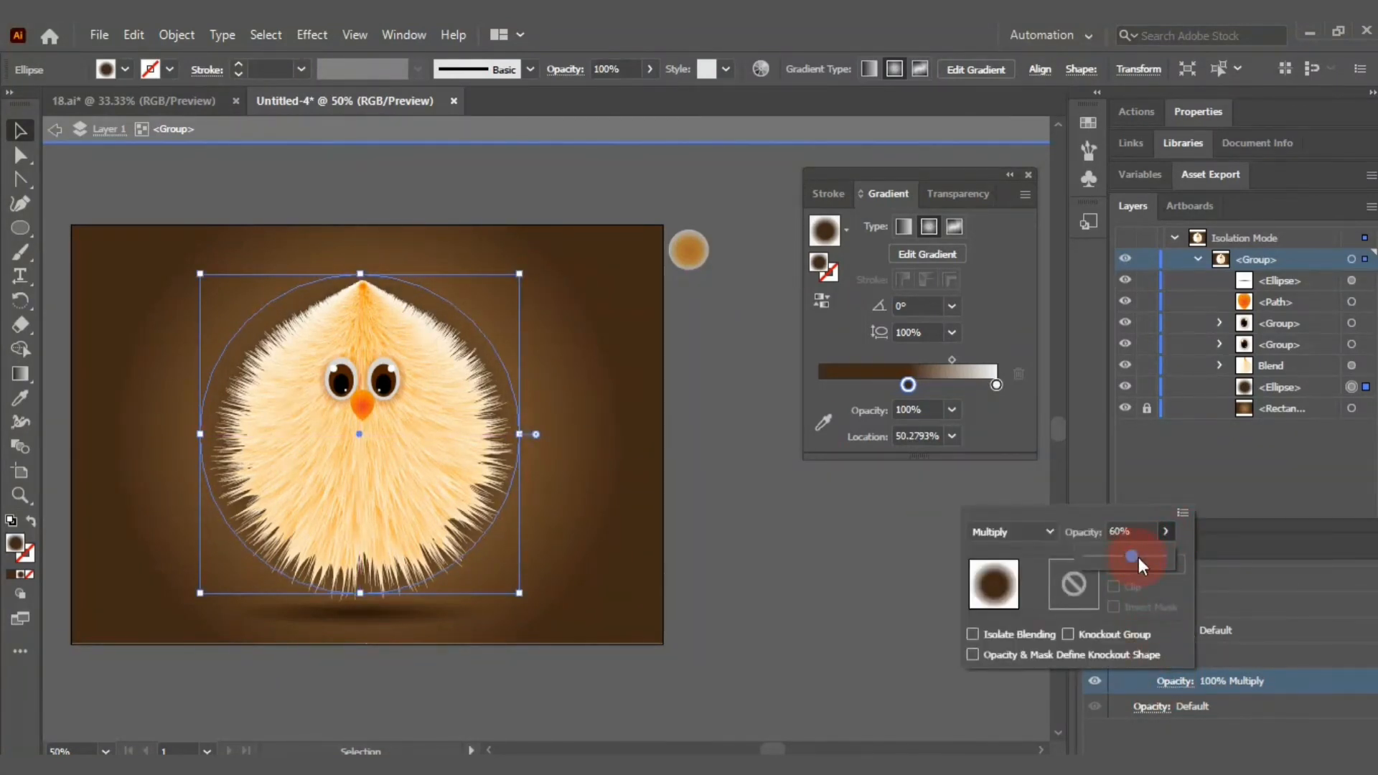
left_click_drag(1139, 557, 1141, 557)
left_click(557, 235)
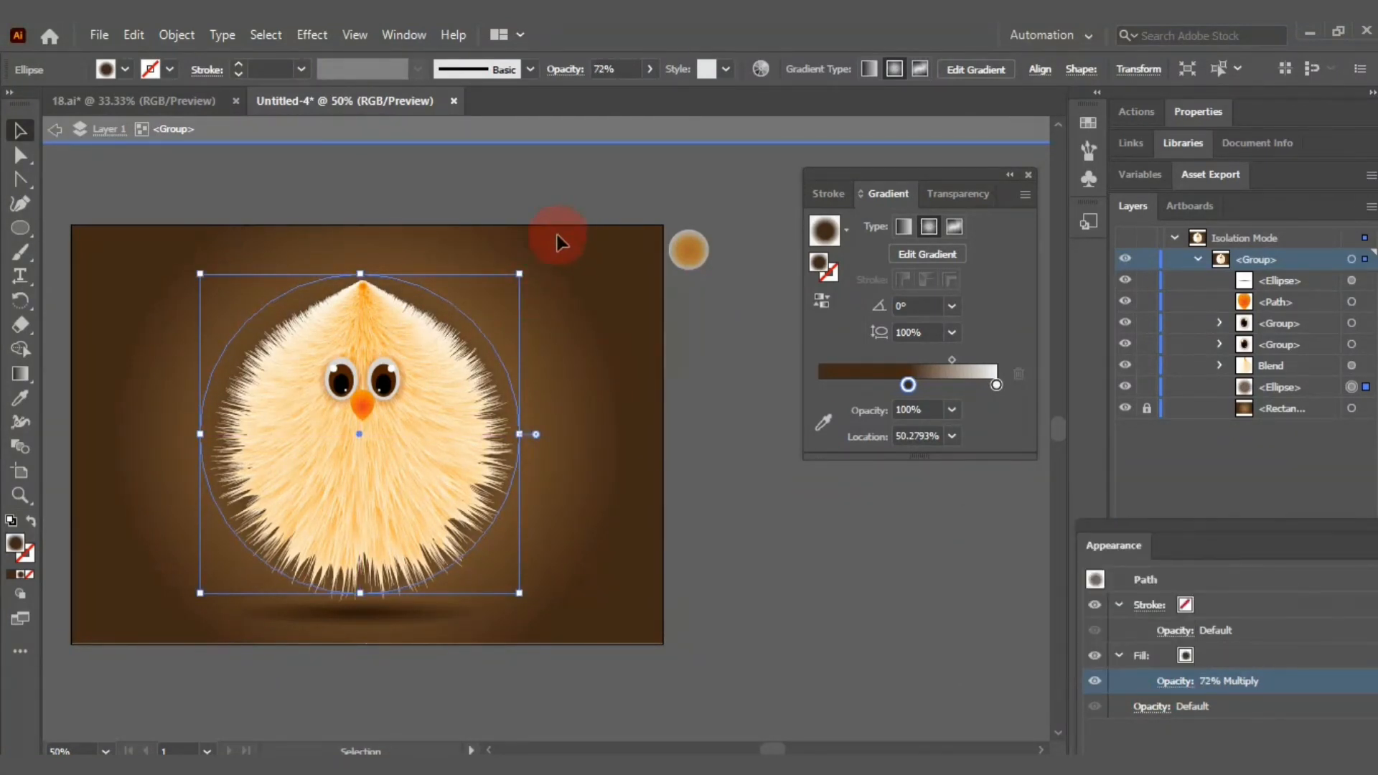
Slightly enlarge and recenter the large circle around the chick's body, and move its dark brown gradient stop to about 62%.
left_click_drag(518, 272, 522, 276)
left_click(476, 178)
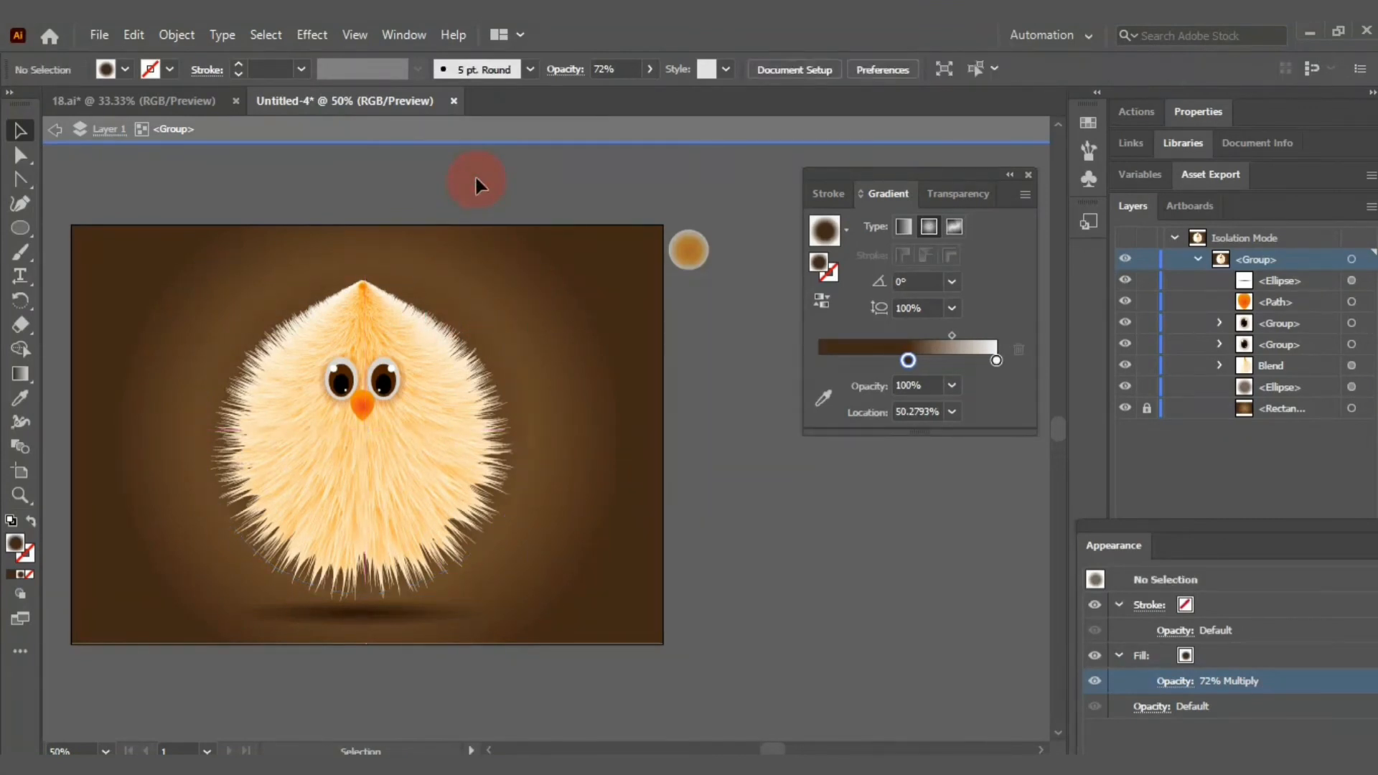
left_click_drag(440, 315, 439, 318)
left_click(488, 191)
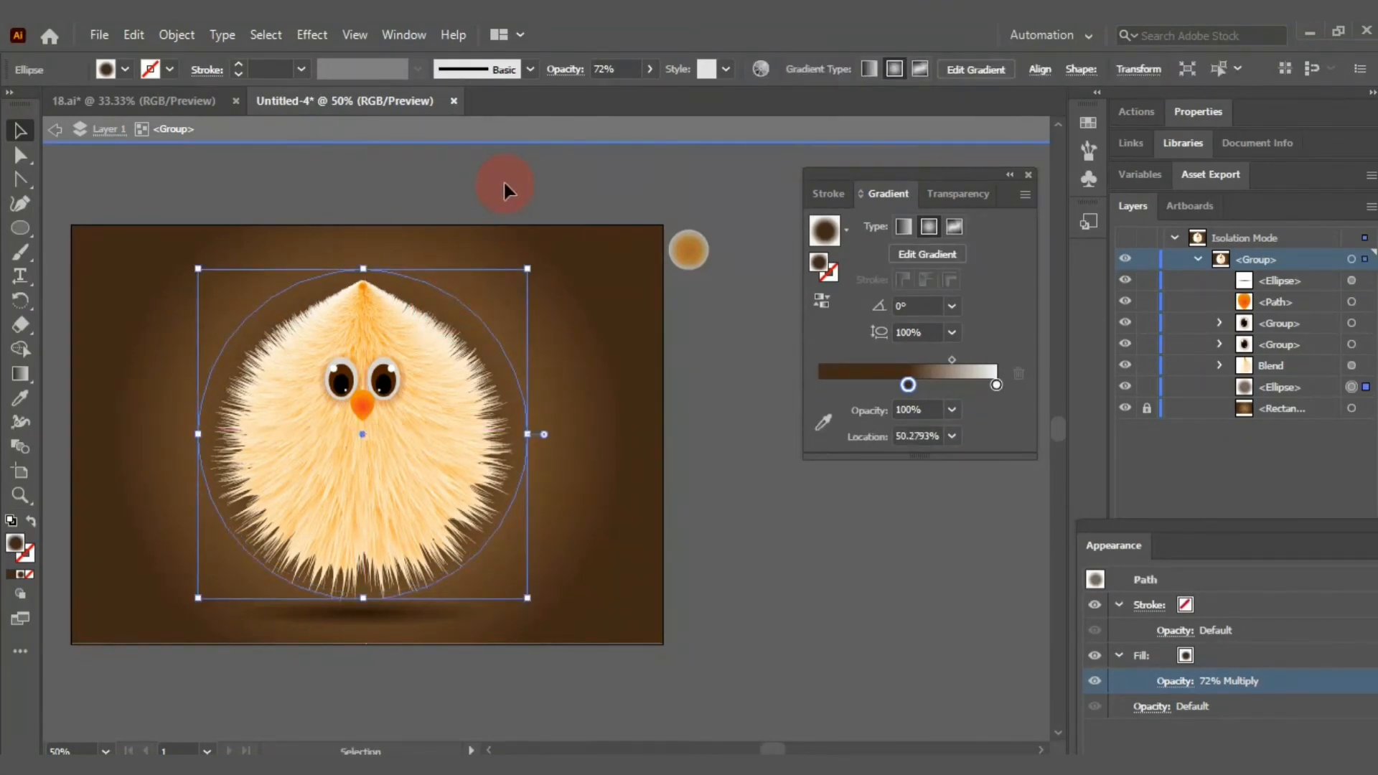
left_click_drag(908, 385, 928, 384)
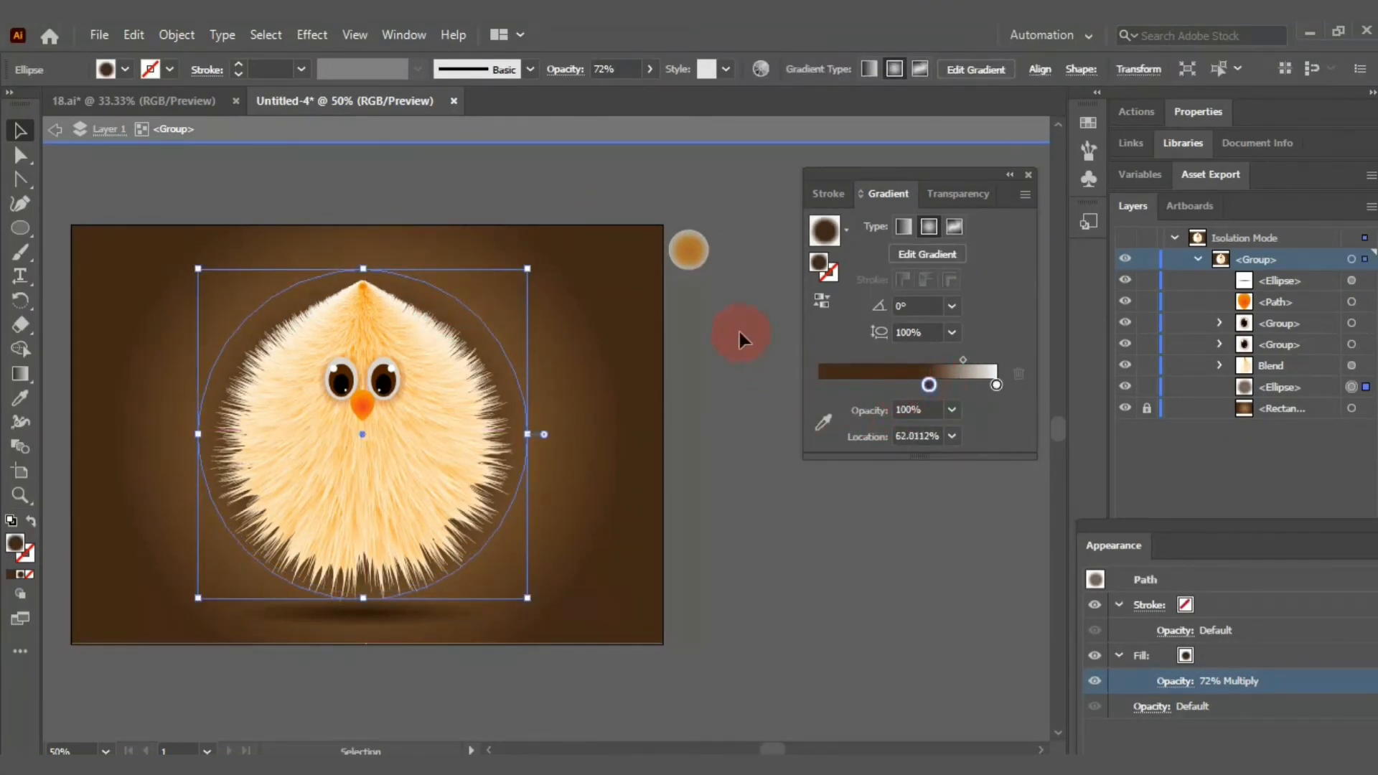
left_click(700, 336)
Lower the opacity of the large circle's Multiply fill to 51%.
left_click(1173, 694)
left_click(1166, 531)
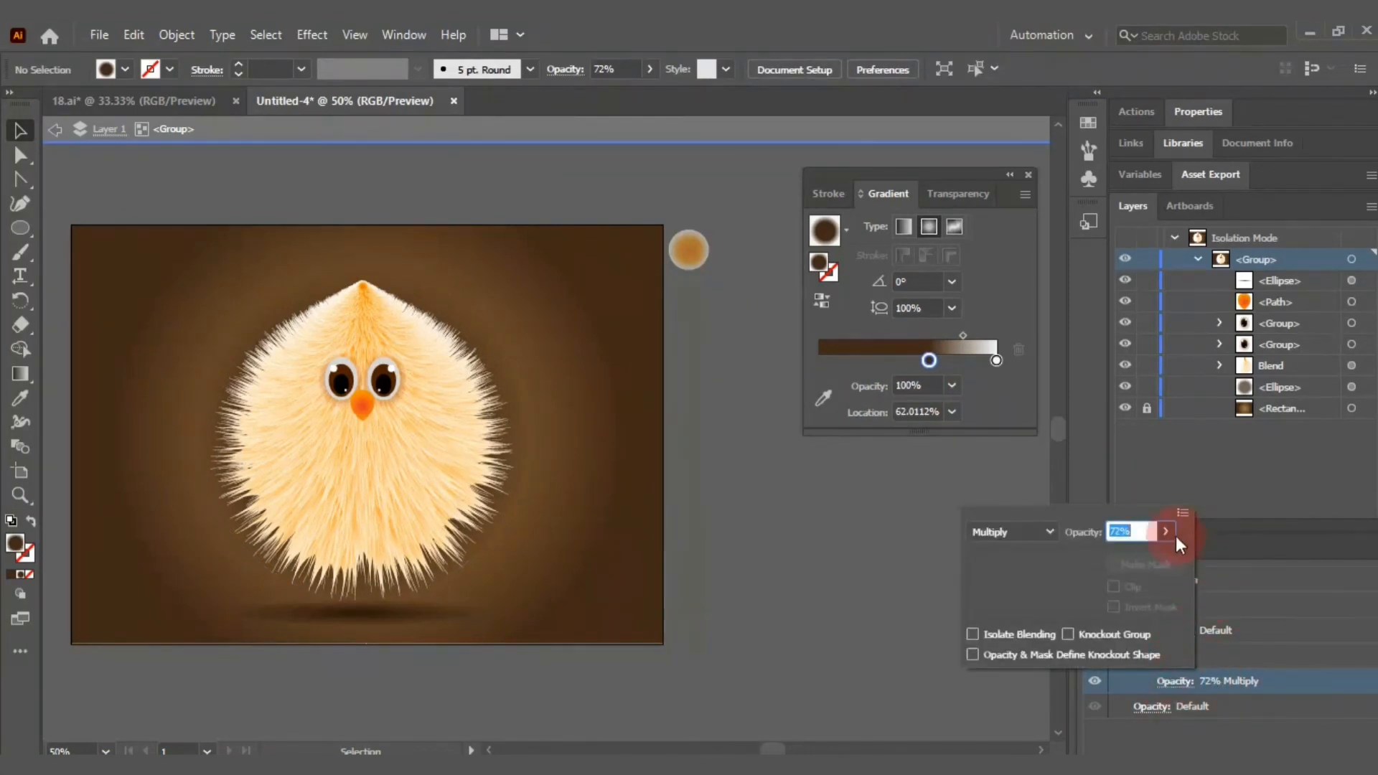
left_click_drag(1136, 556, 1127, 554)
left_click(476, 329)
left_click(479, 321)
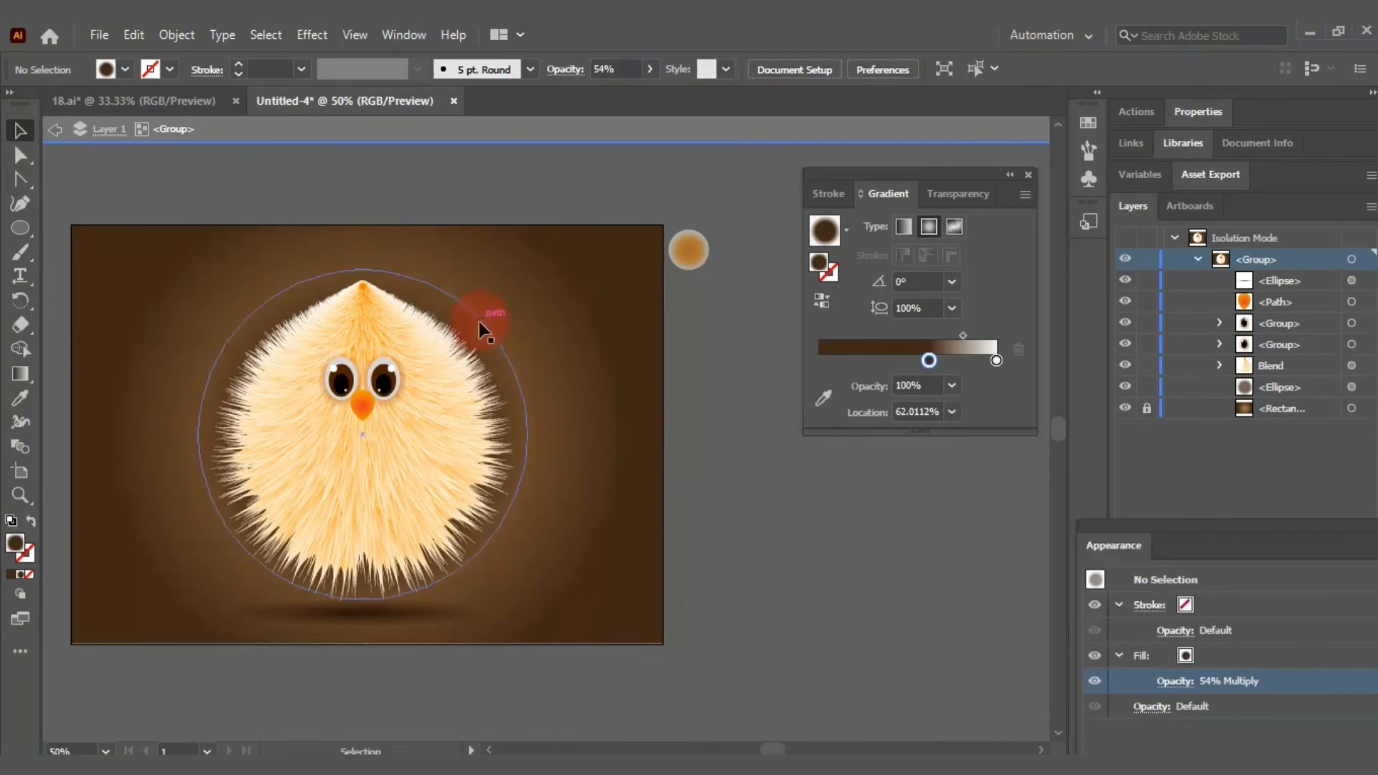
left_click(1173, 682)
left_click(1165, 531)
left_click_drag(1136, 555, 1122, 551)
left_click(744, 396)
left_click(743, 331)
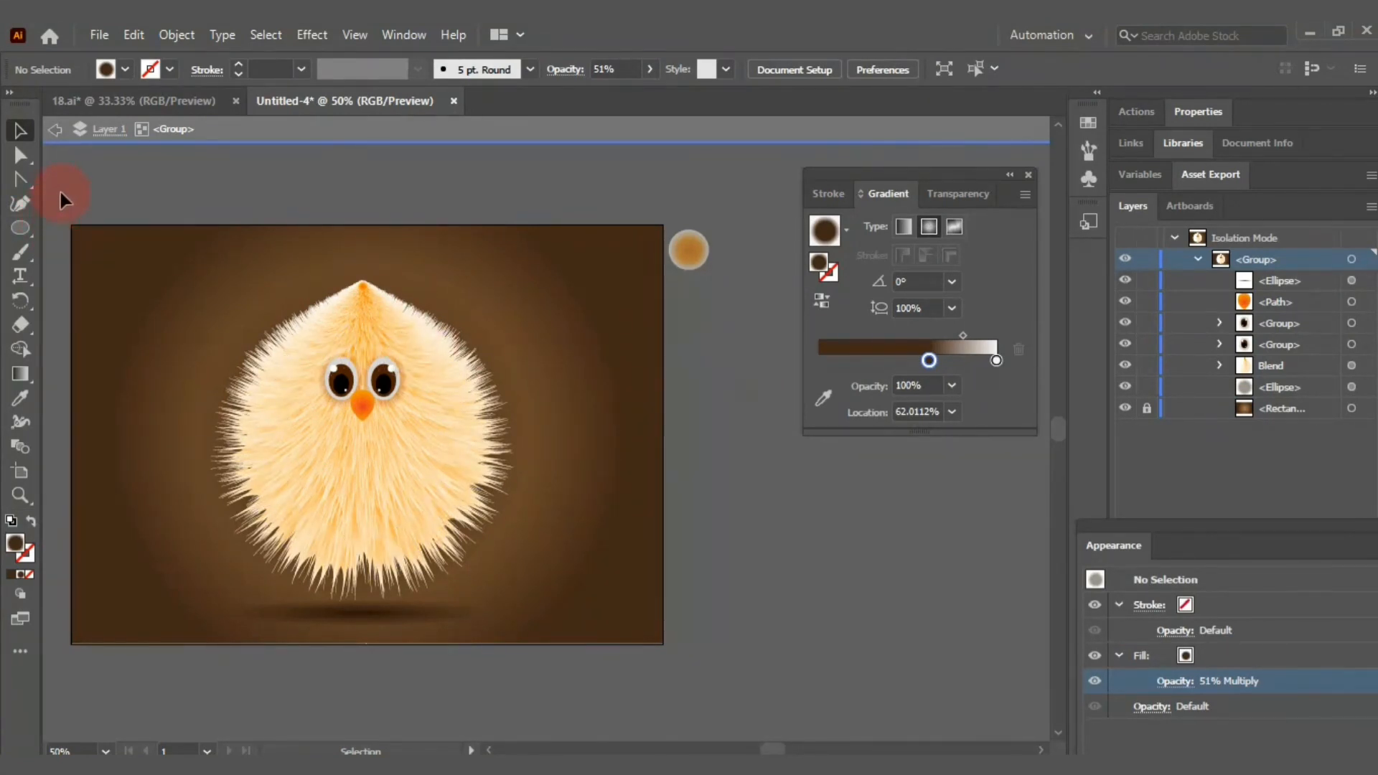
Shrink the large circle from both upper corners so its top edge meets the tip of the chick's head.
left_click(253, 299)
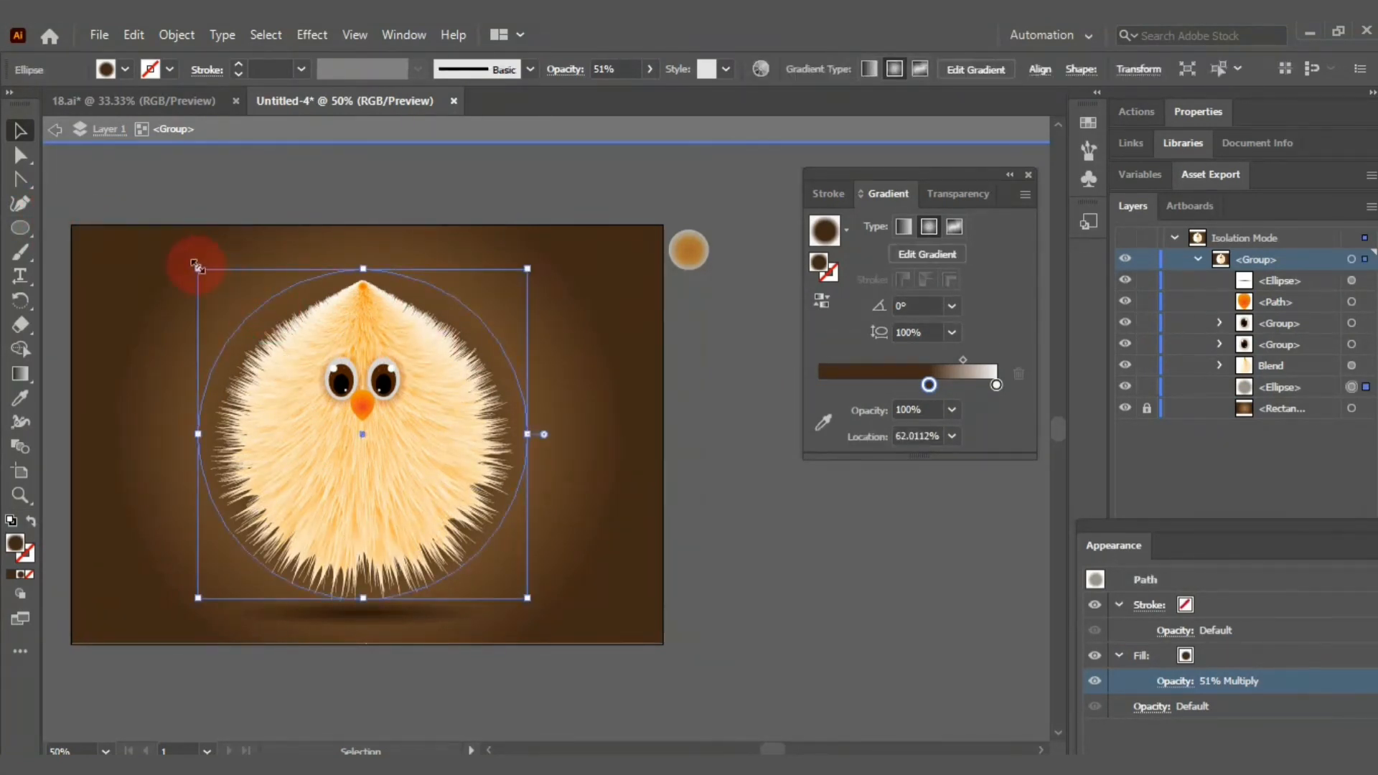
left_click_drag(196, 270, 209, 274)
left_click_drag(526, 276, 516, 287)
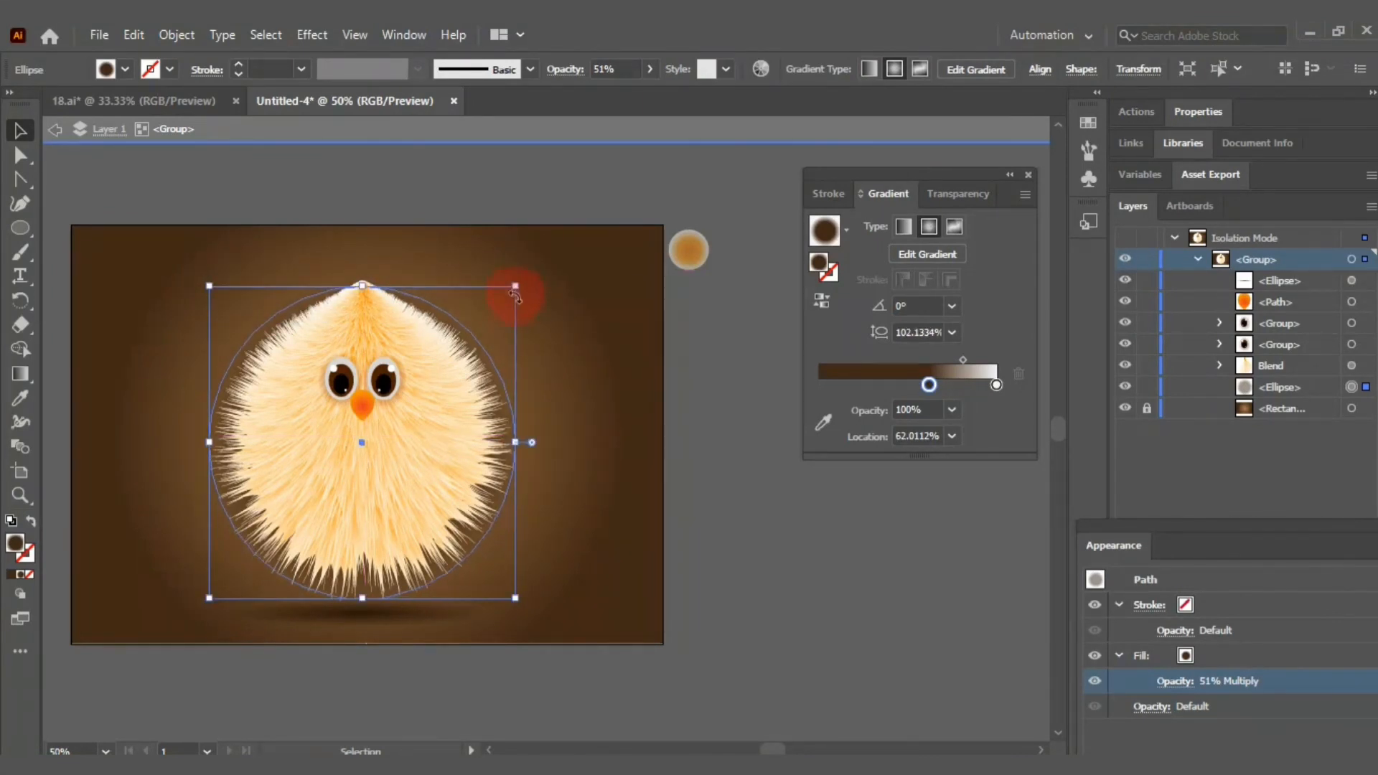
left_click(574, 188)
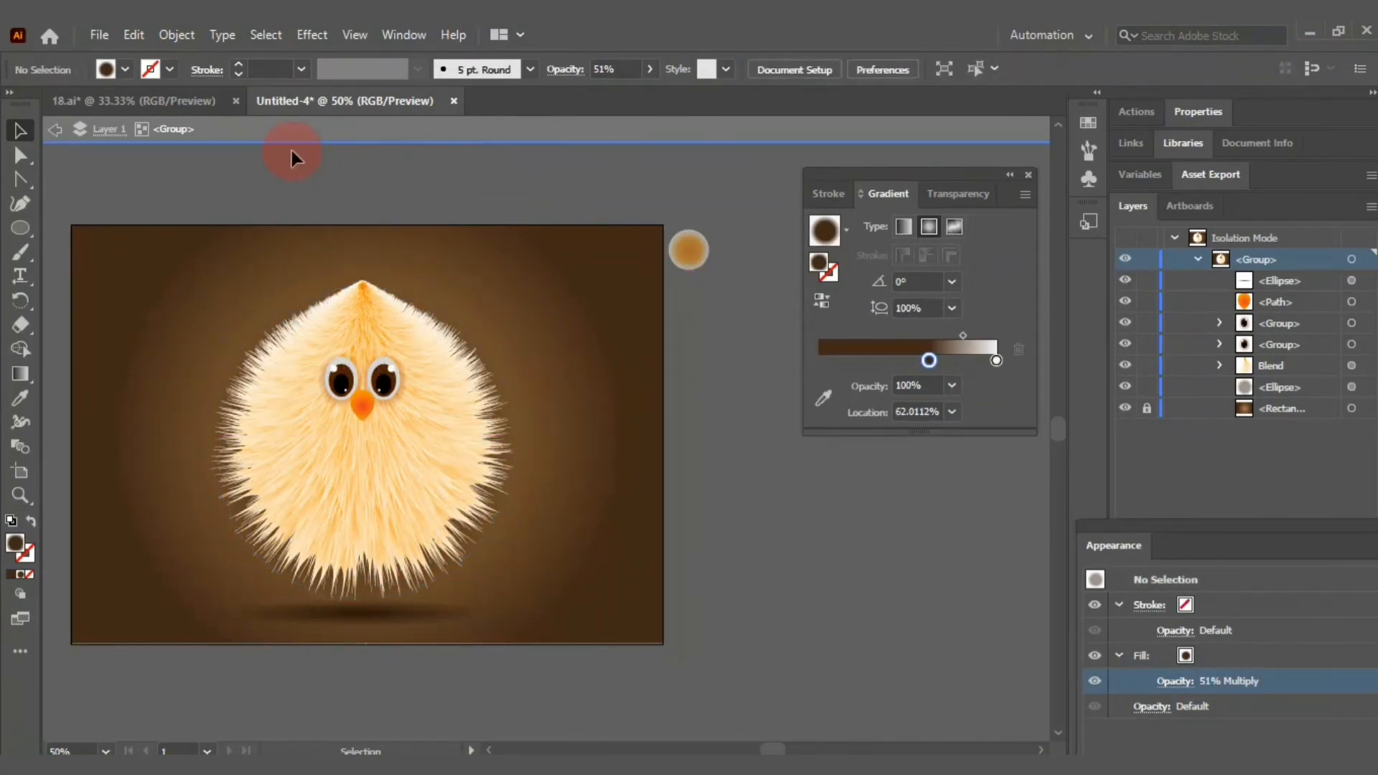